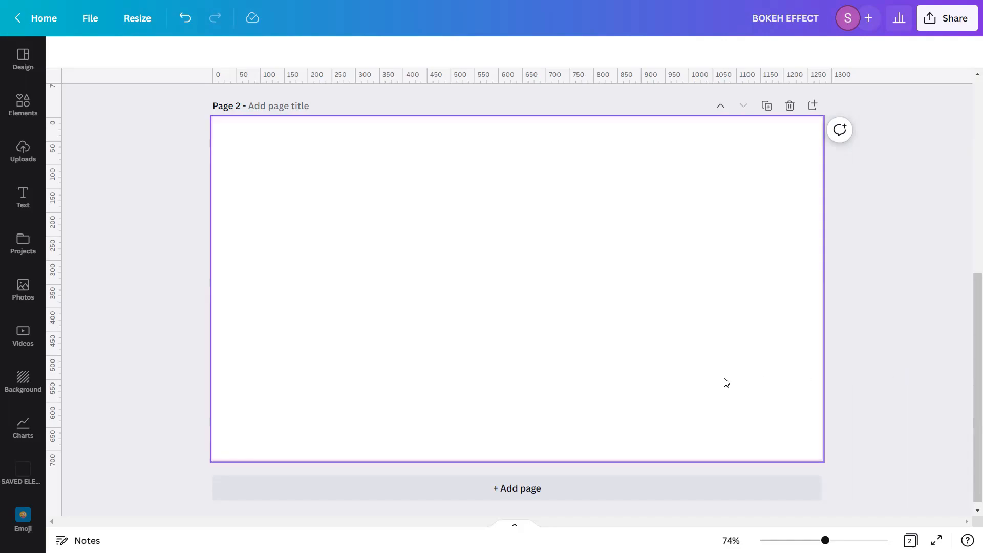
# Search the photo library for "Sunny Day"
pyautogui.click(39, 305)
pyautogui.click(189, 60)
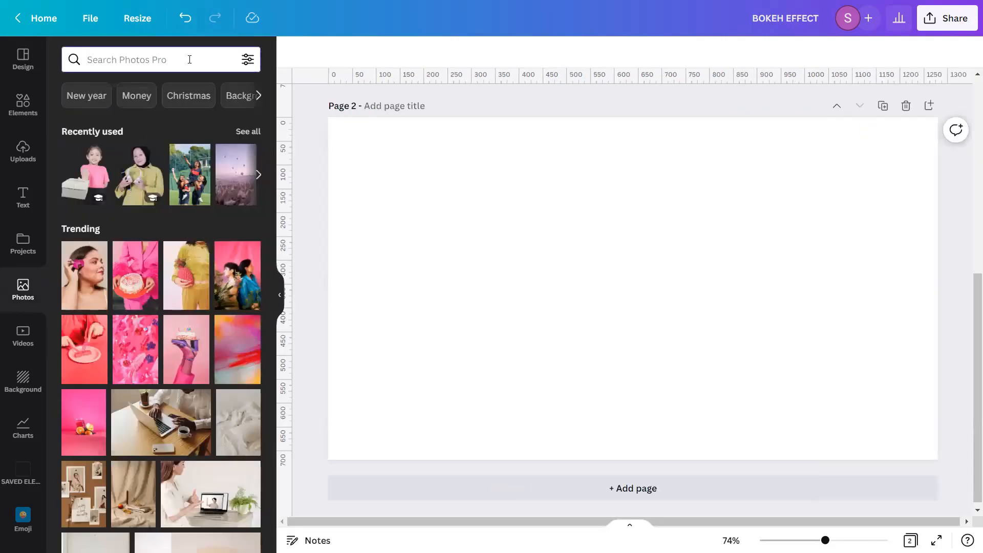
pyautogui.write('S')
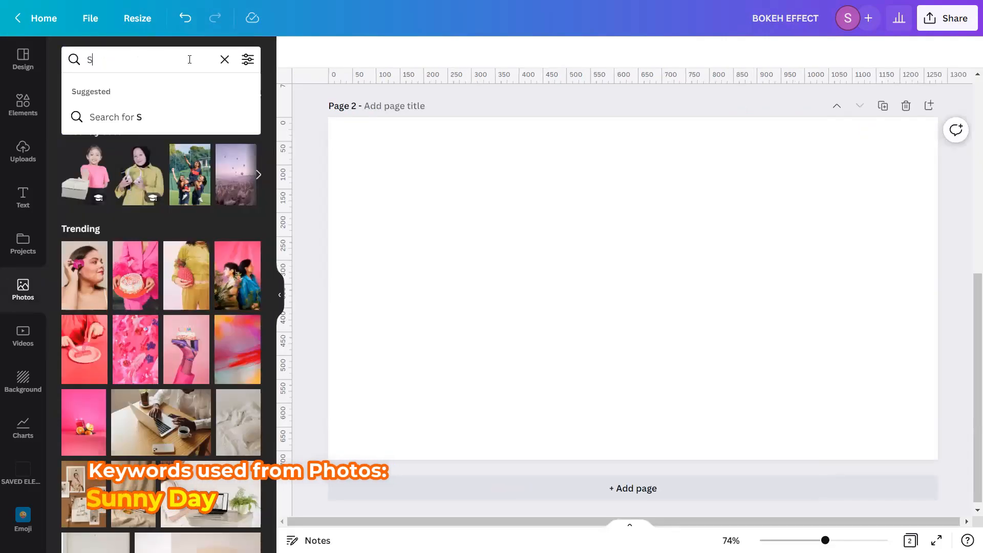
pyautogui.write('unny ')
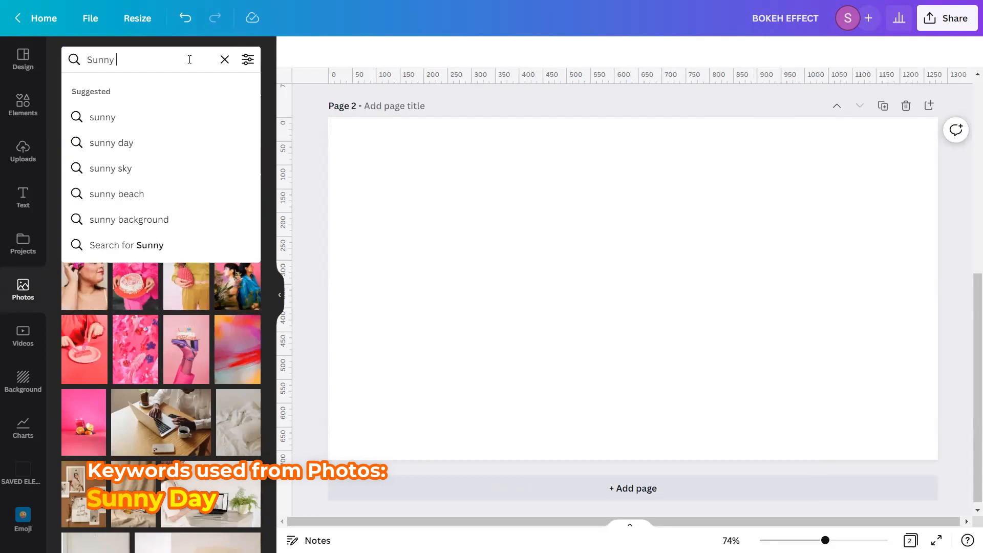
pyautogui.write('Day')
pyautogui.press('Return')
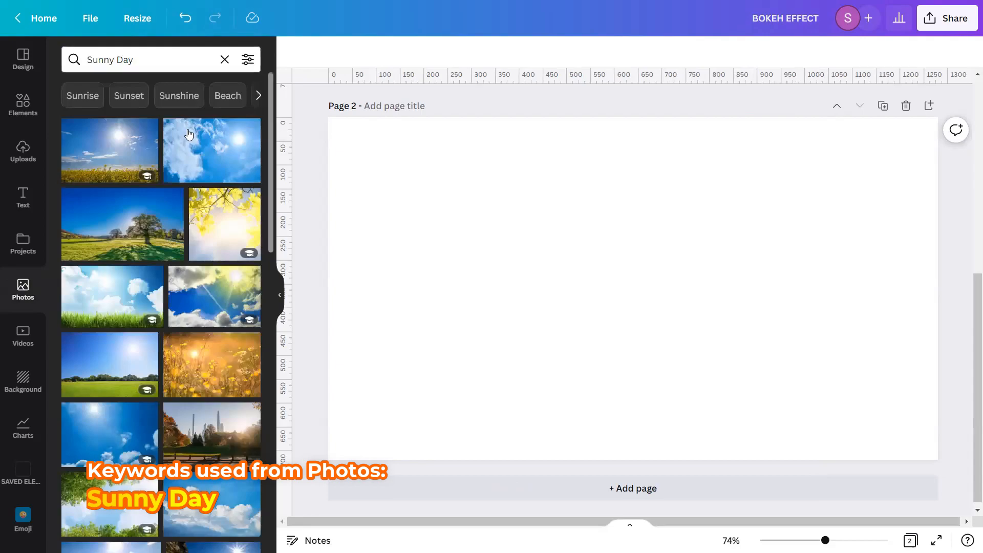
# Add the photo of a smiling woman with open arms in a sunny park to page 2
pyautogui.scroll(-6, 190, 155)
pyautogui.scroll(-7, 189, 155)
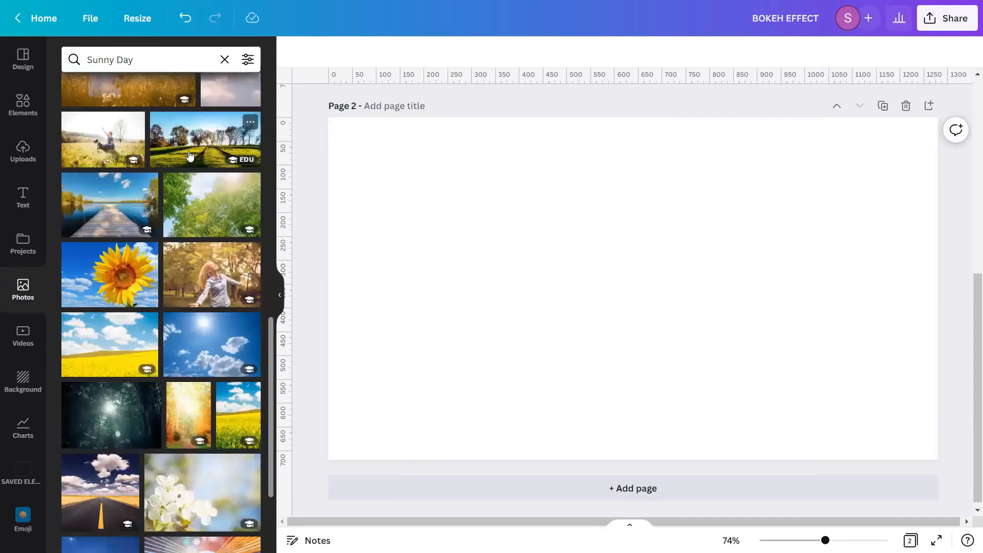
pyautogui.scroll(-2, 189, 155)
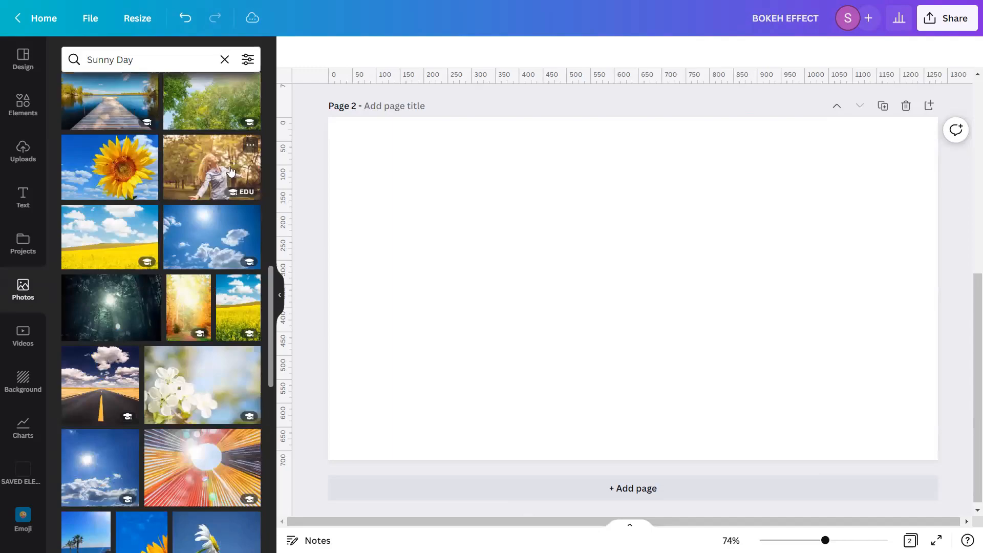
pyautogui.click(250, 145)
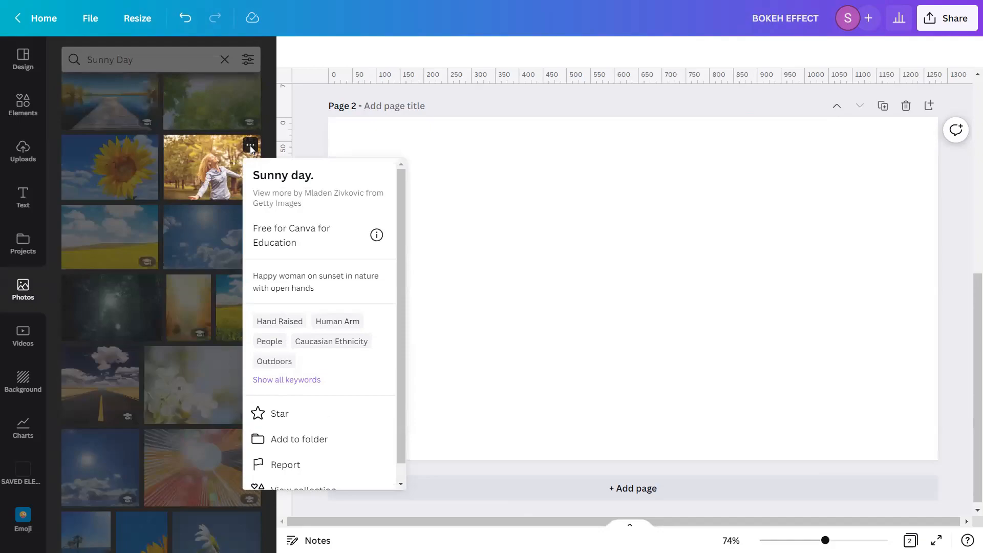
pyautogui.click(204, 183)
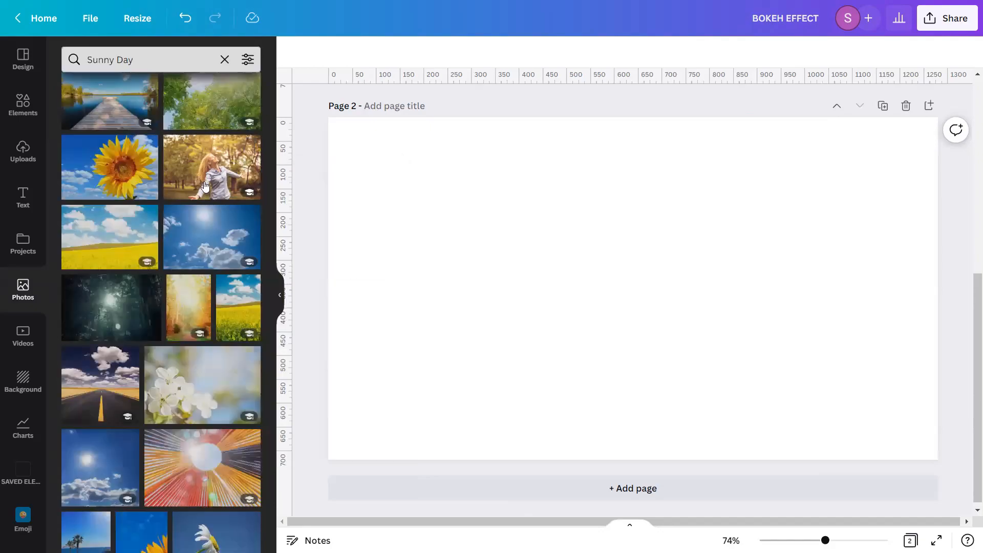
pyautogui.click(205, 186)
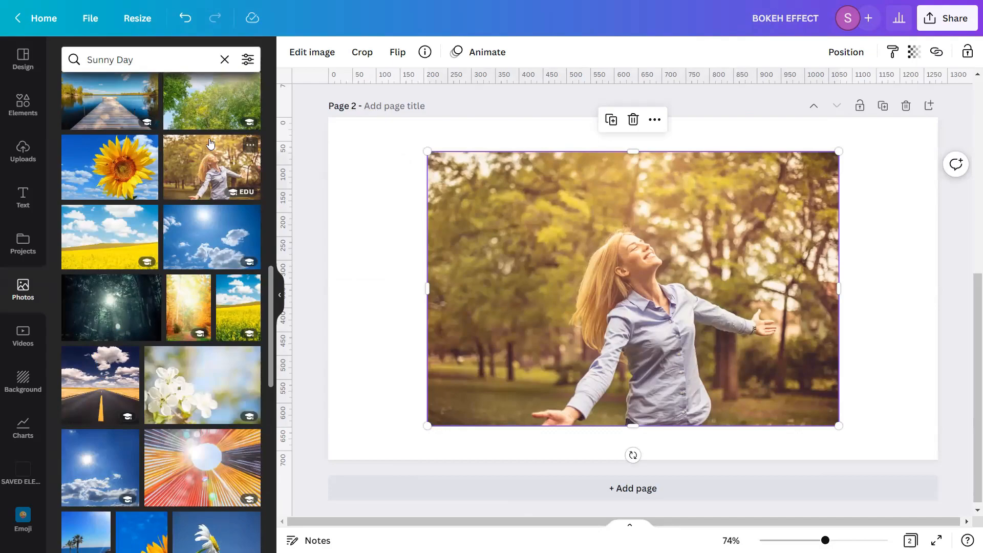
# Clear the search, close the side panel, duplicate the photo and add a new page 3
pyautogui.click(224, 60)
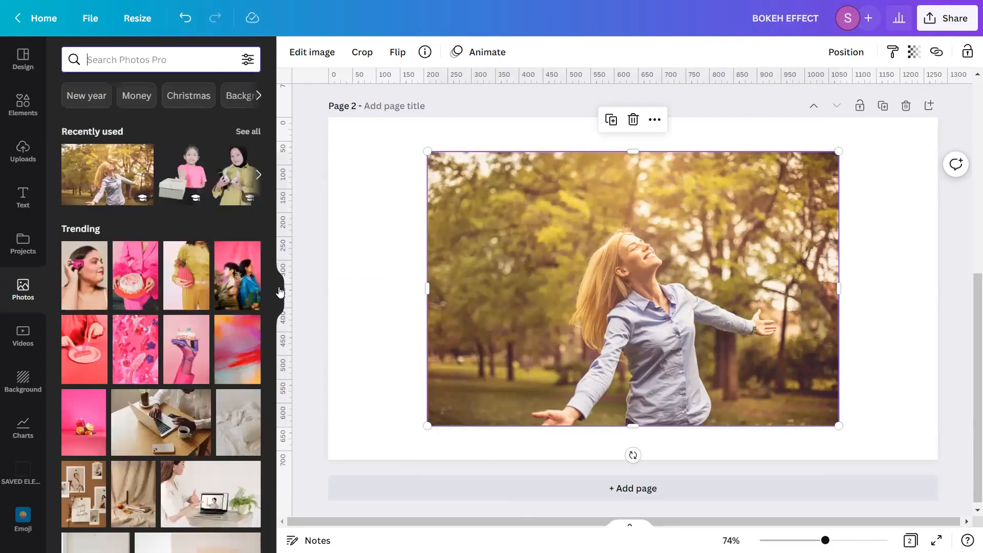
pyautogui.click(280, 295)
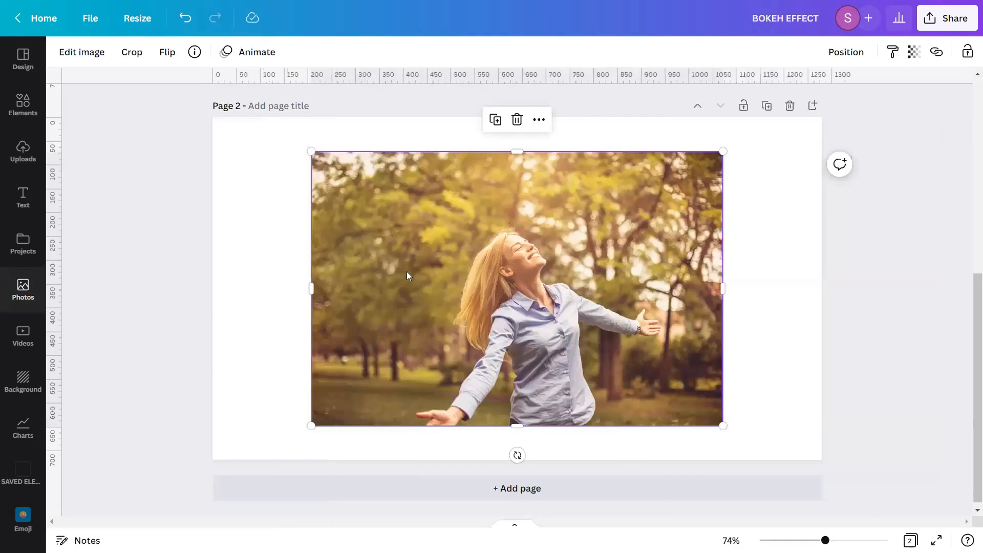
pyautogui.click(495, 120)
pyautogui.click(813, 105)
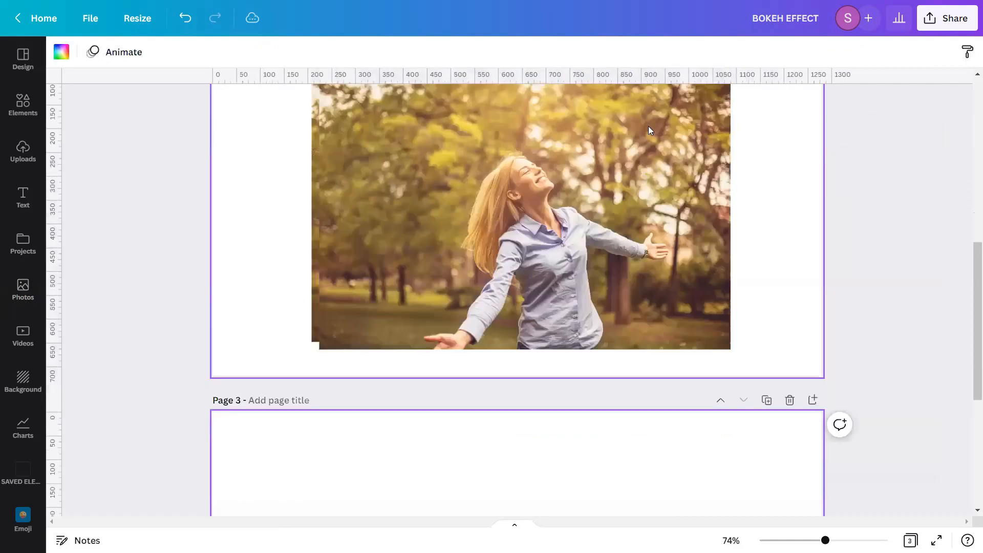
# Move the duplicated photo onto page 3
pyautogui.scroll(4, 579, 221)
pyautogui.moveTo(572, 204); pyautogui.dragTo(567, 457)
pyautogui.scroll(-3, 539, 373)
pyautogui.moveTo(539, 374); pyautogui.dragTo(539, 342)
pyautogui.scroll(5, 892, 369)
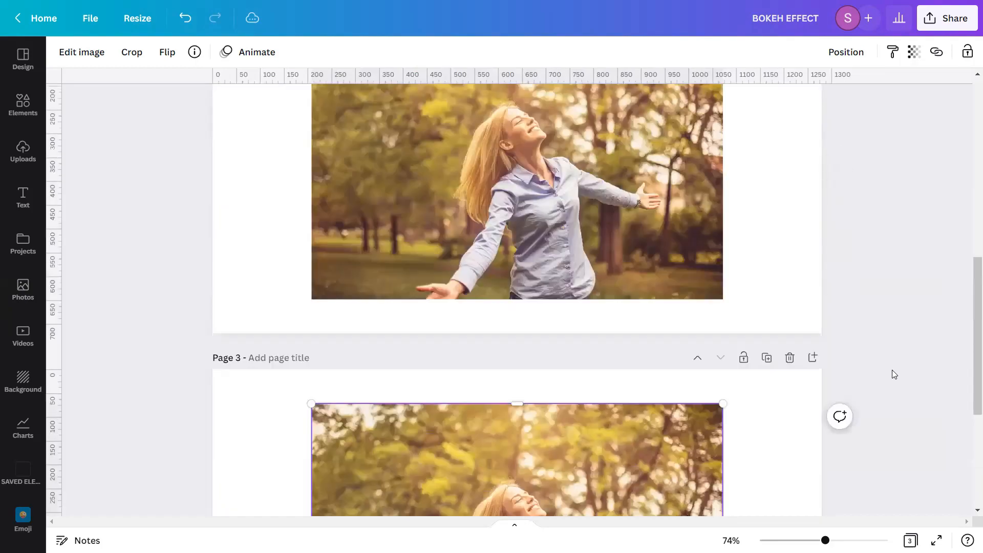
pyautogui.scroll(3, 892, 371)
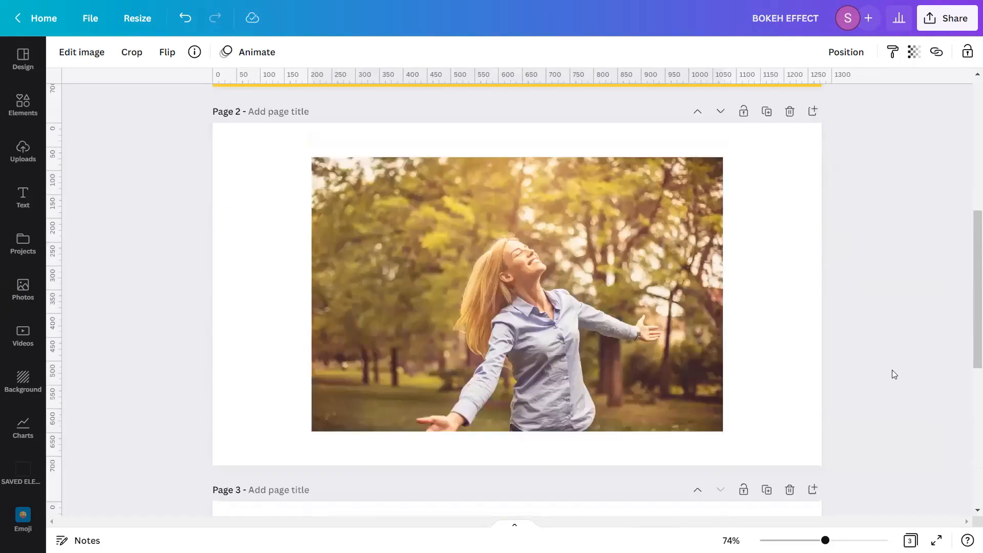
# Set the page 2 photo as the page background
pyautogui.click(614, 282)
pyautogui.rightClick(615, 283)
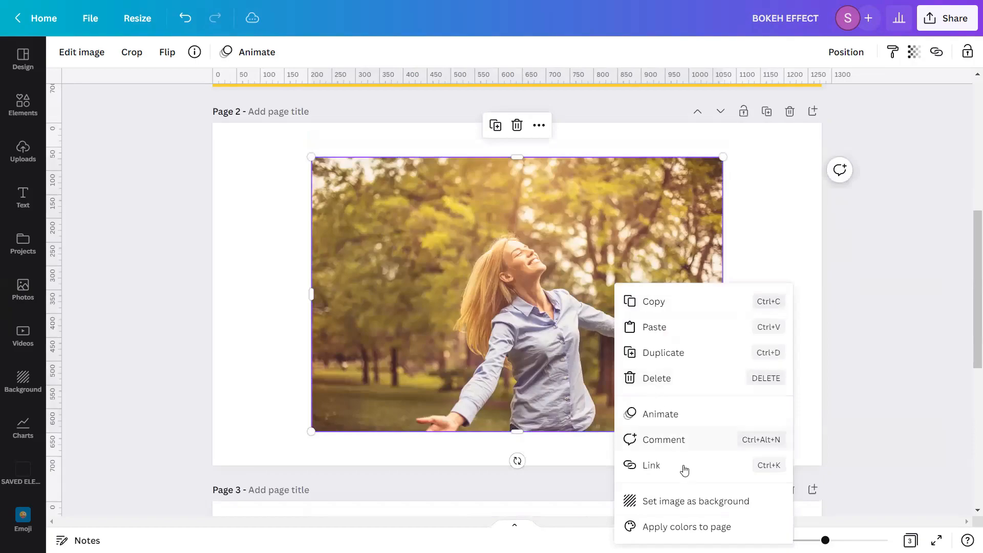
pyautogui.click(698, 500)
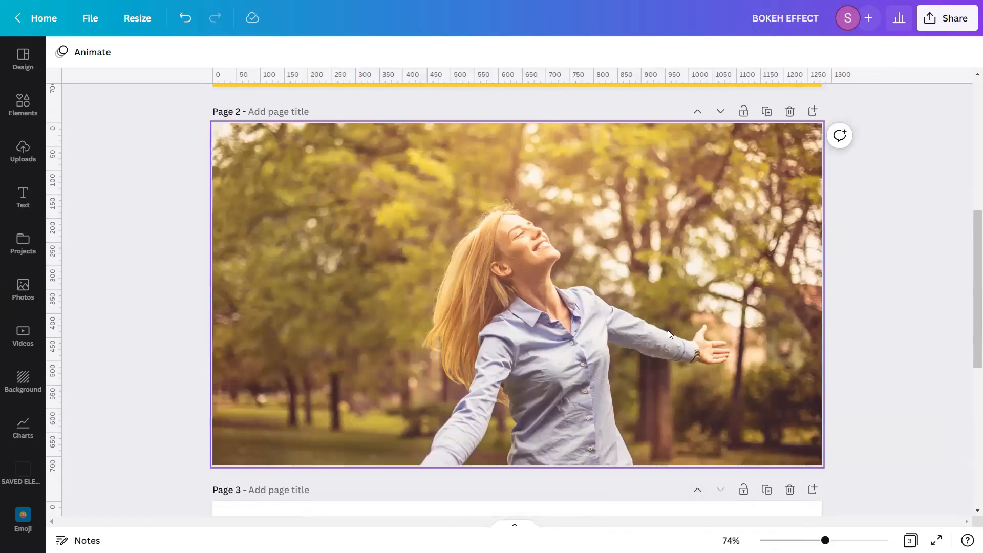
# Reposition the background photo upward within page 2's frame and confirm
pyautogui.click(576, 318)
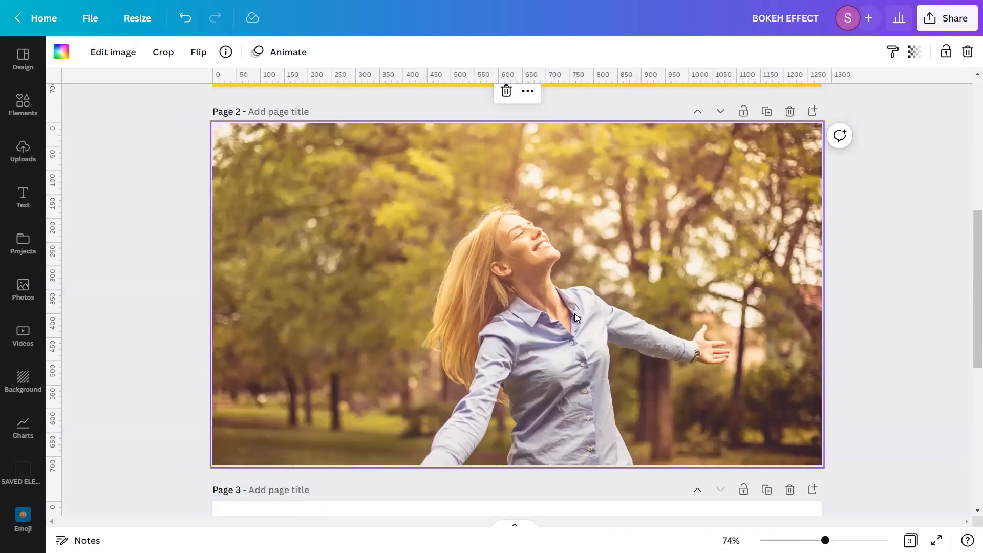
pyautogui.doubleClick(574, 313)
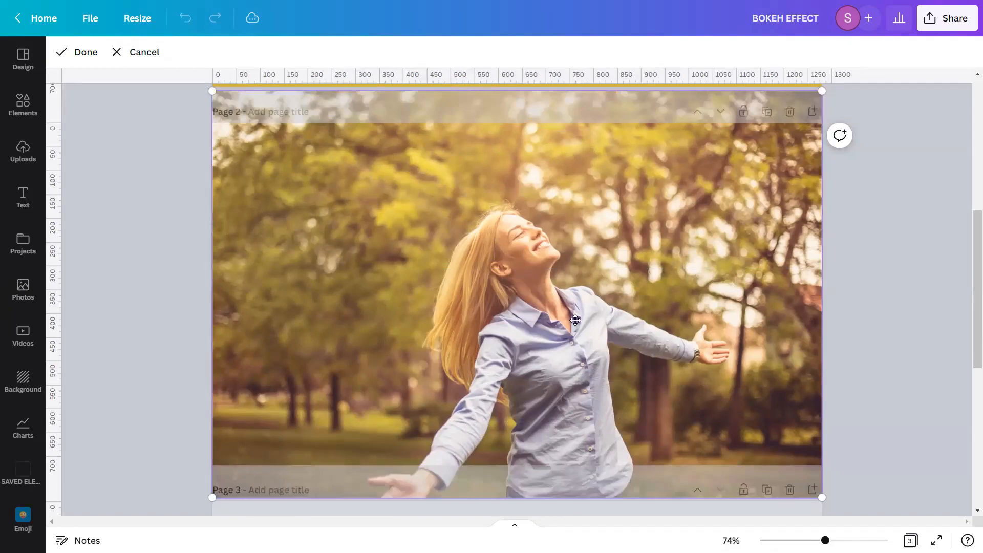
pyautogui.moveTo(572, 403); pyautogui.dragTo(579, 273)
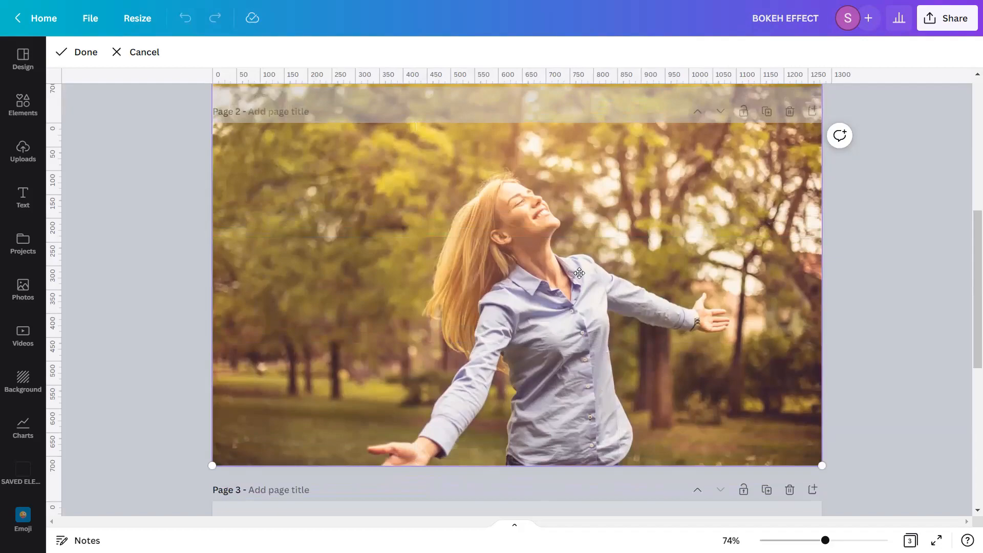
pyautogui.click(85, 58)
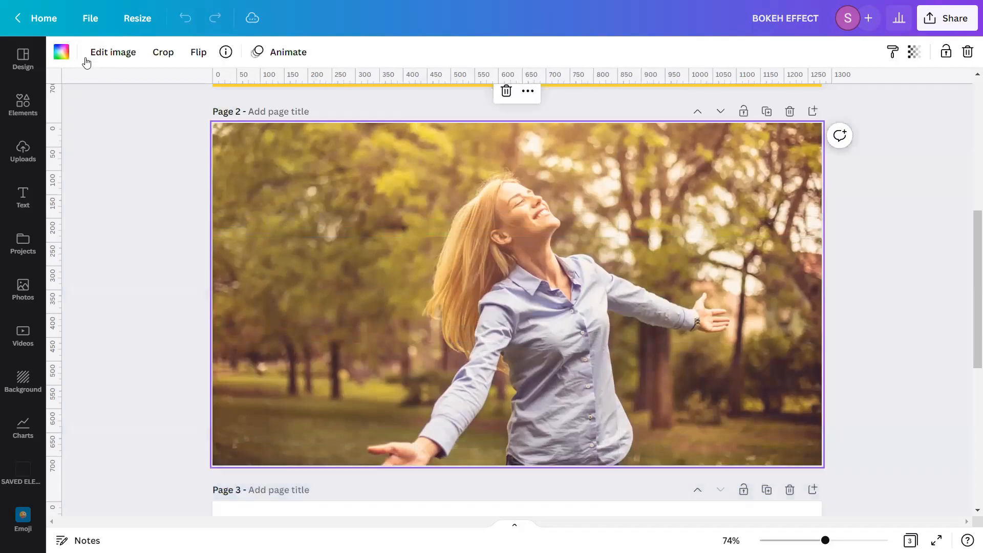
# Move the photo copy from page 3 onto page 2 over the background
pyautogui.click(876, 300)
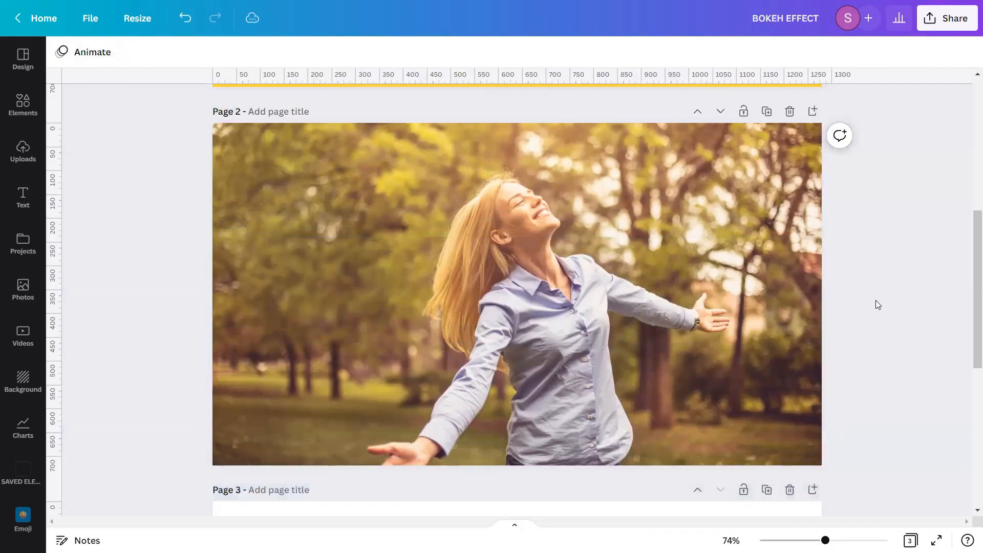
pyautogui.scroll(-6, 875, 304)
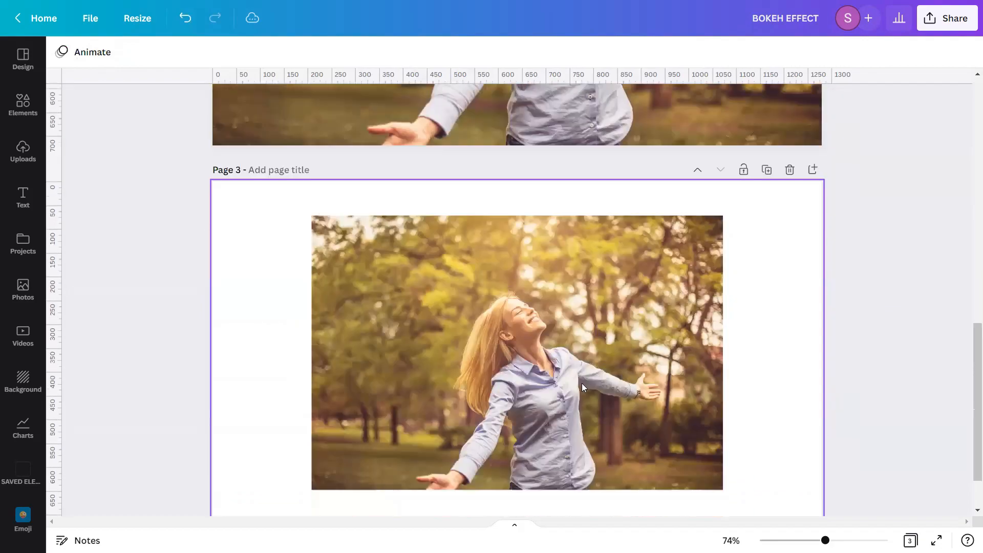
pyautogui.moveTo(575, 402); pyautogui.dragTo(575, 399)
pyautogui.scroll(3, 574, 393)
pyautogui.scroll(4, 575, 393)
pyautogui.scroll(2, 575, 393)
pyautogui.scroll(-3, 905, 360)
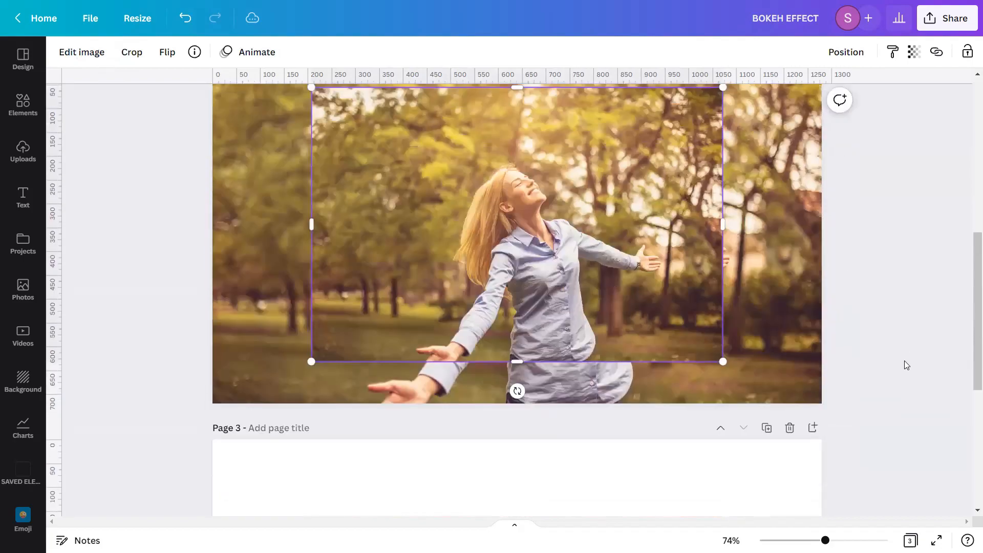
# Delete the empty page 3
pyautogui.click(790, 428)
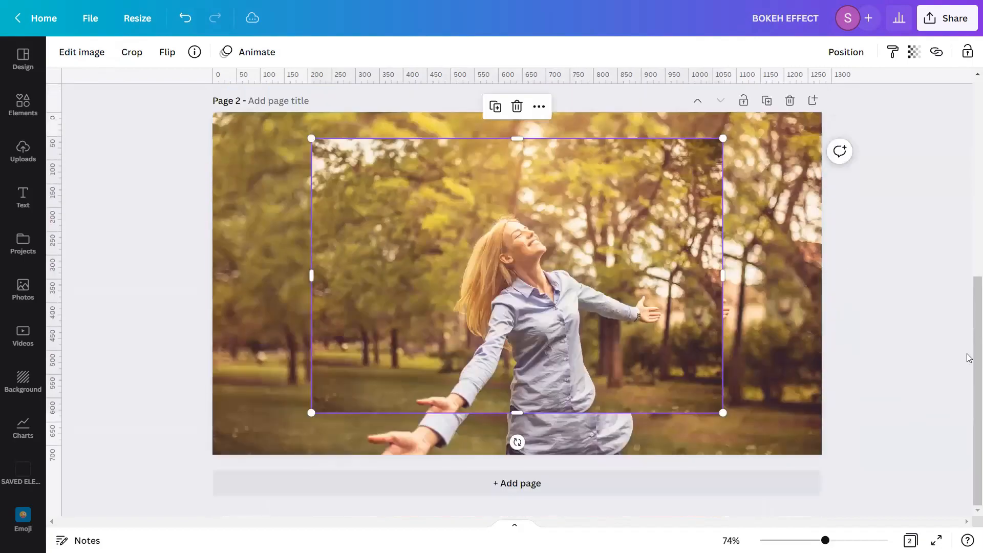
pyautogui.scroll(1, 922, 369)
pyautogui.click(913, 384)
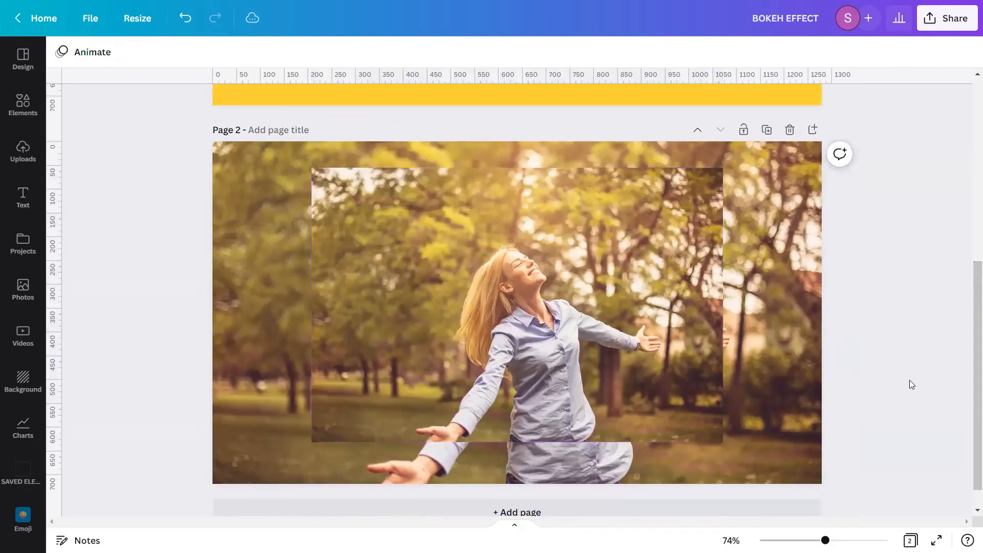
pyautogui.scroll(-1, 917, 383)
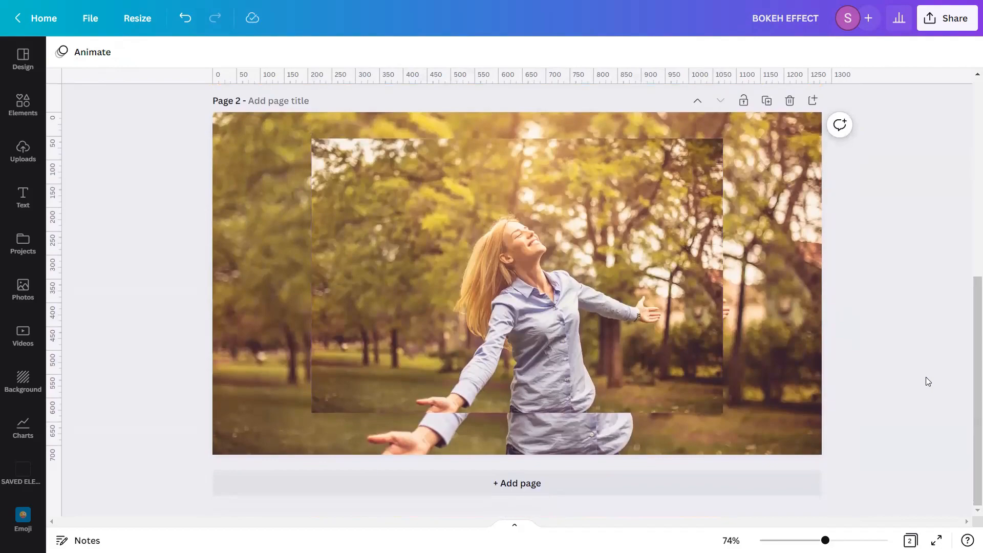
# Remove the background from the overlaid photo with Background Remover and apply it
pyautogui.click(613, 310)
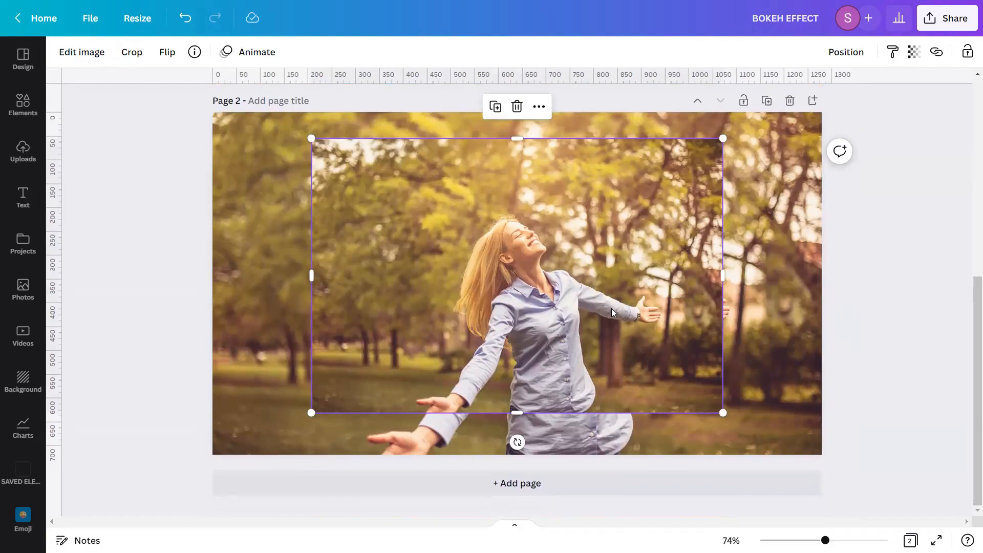
pyautogui.click(81, 52)
pyautogui.click(129, 250)
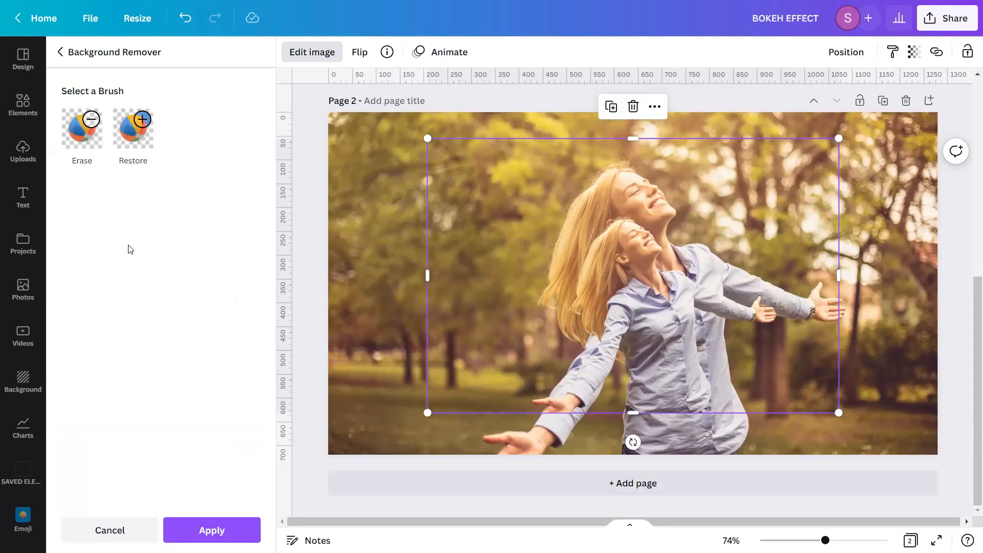
pyautogui.click(240, 529)
pyautogui.click(314, 372)
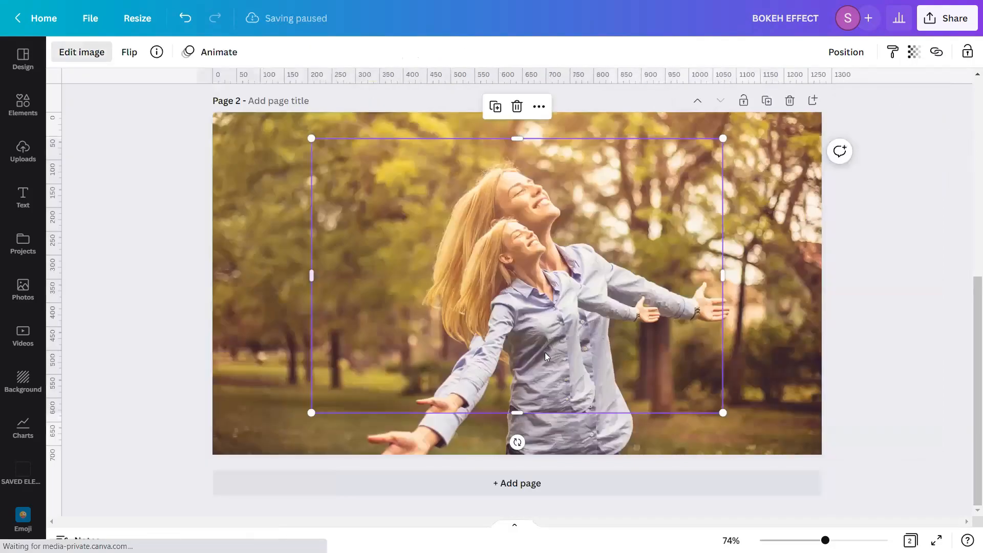
pyautogui.click(881, 311)
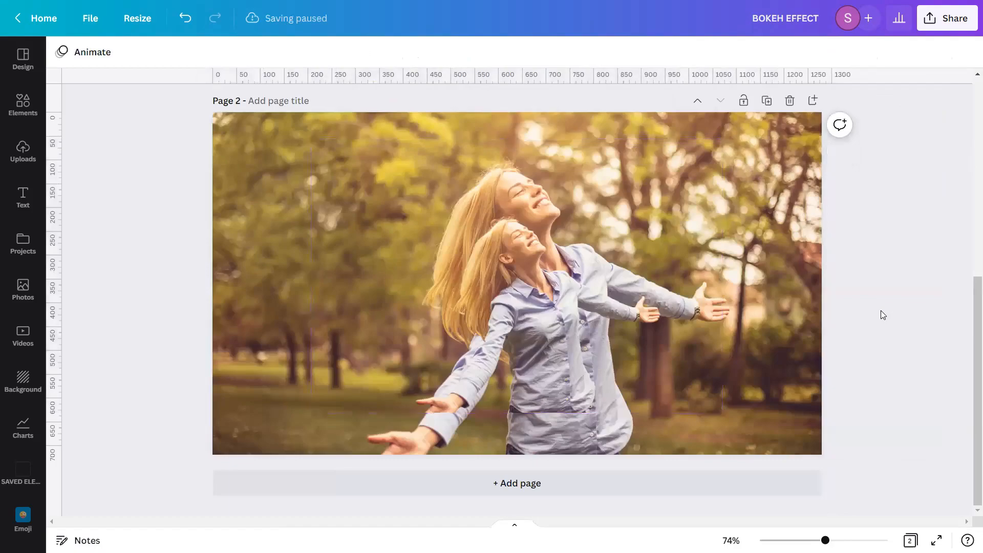
# Align the cutout to the bottom and left of the page
pyautogui.click(598, 312)
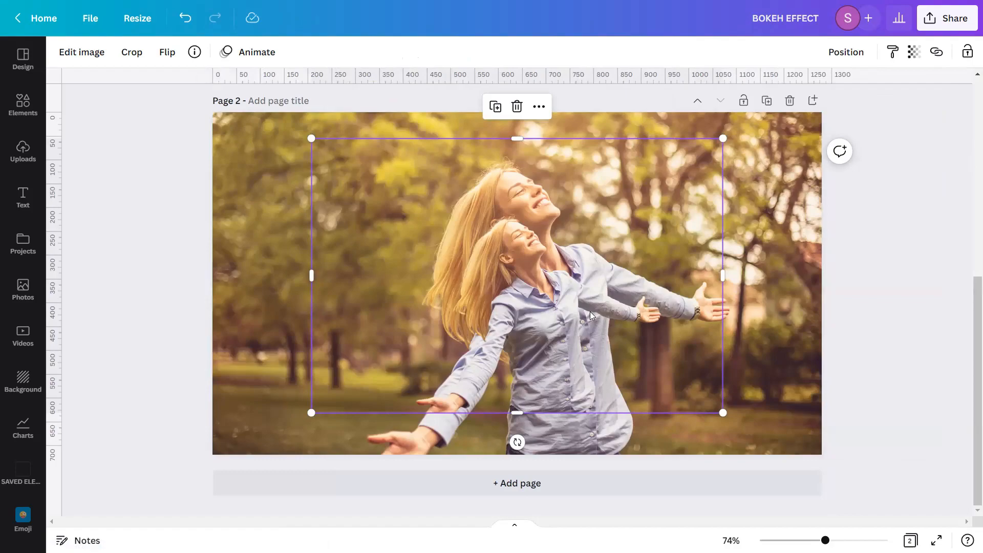
pyautogui.click(846, 52)
pyautogui.click(684, 193)
pyautogui.click(783, 142)
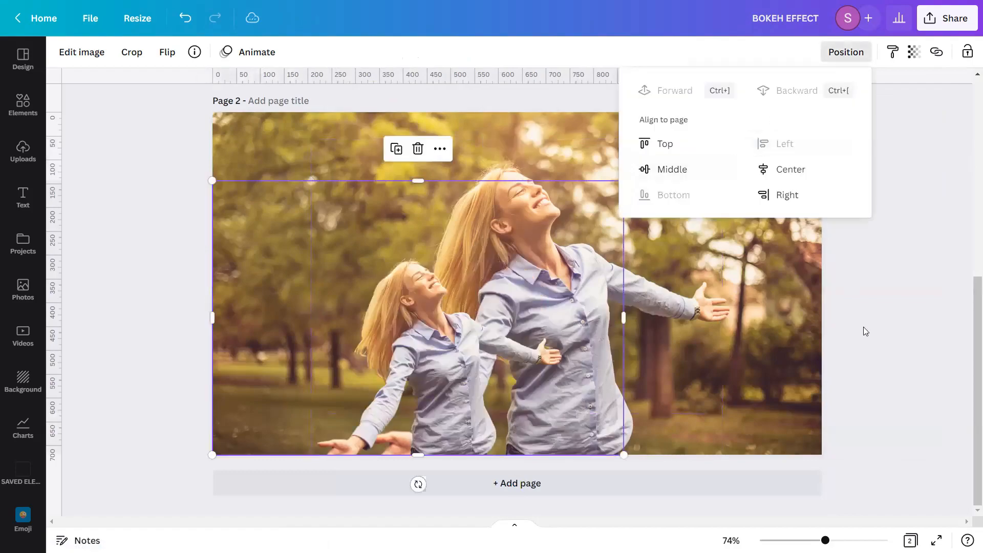
# Enlarge the cutout to the page's full size so the woman lines up with the background
pyautogui.scroll(4, 716, 363)
pyautogui.moveTo(624, 372); pyautogui.dragTo(808, 221)
pyautogui.scroll(-4, 940, 286)
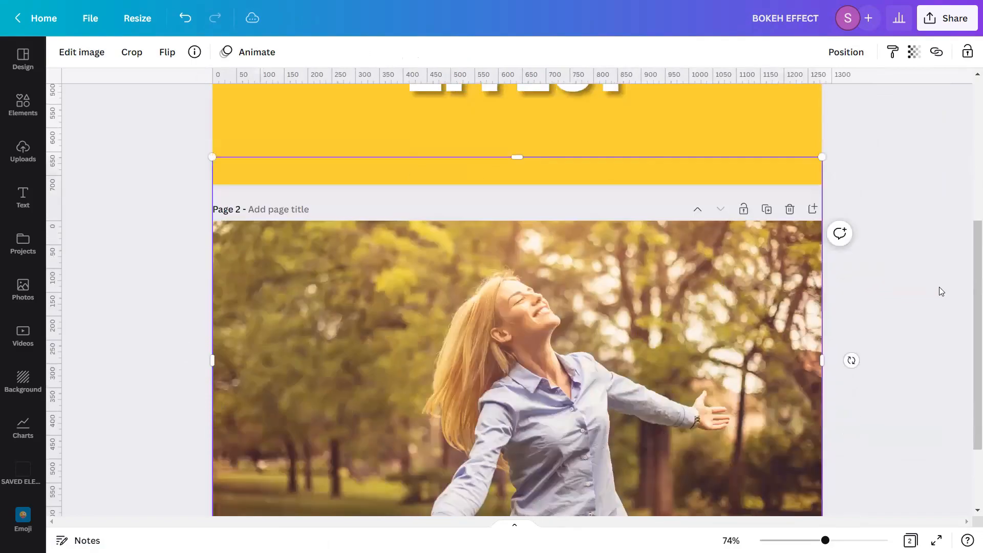
# Lock the cutout in place
pyautogui.click(846, 52)
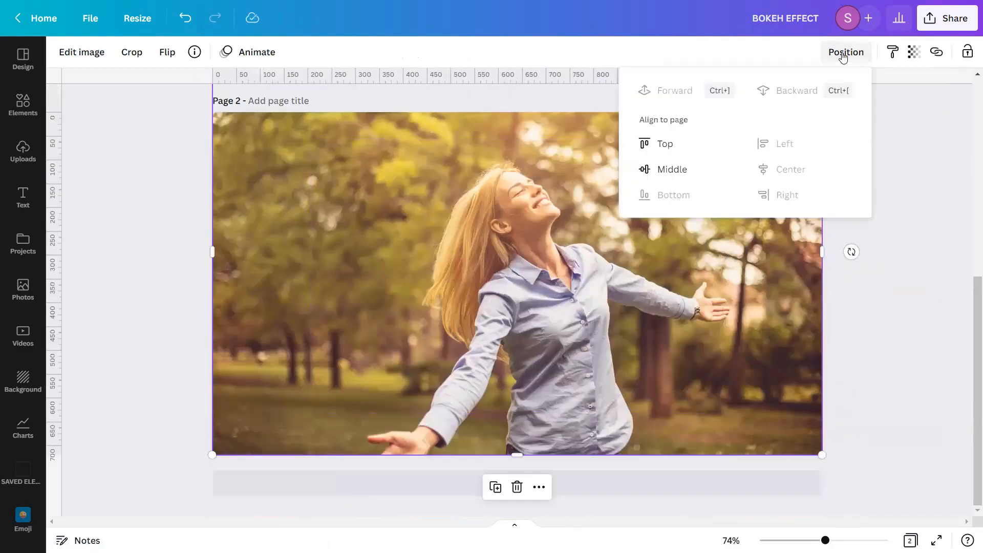
pyautogui.click(968, 51)
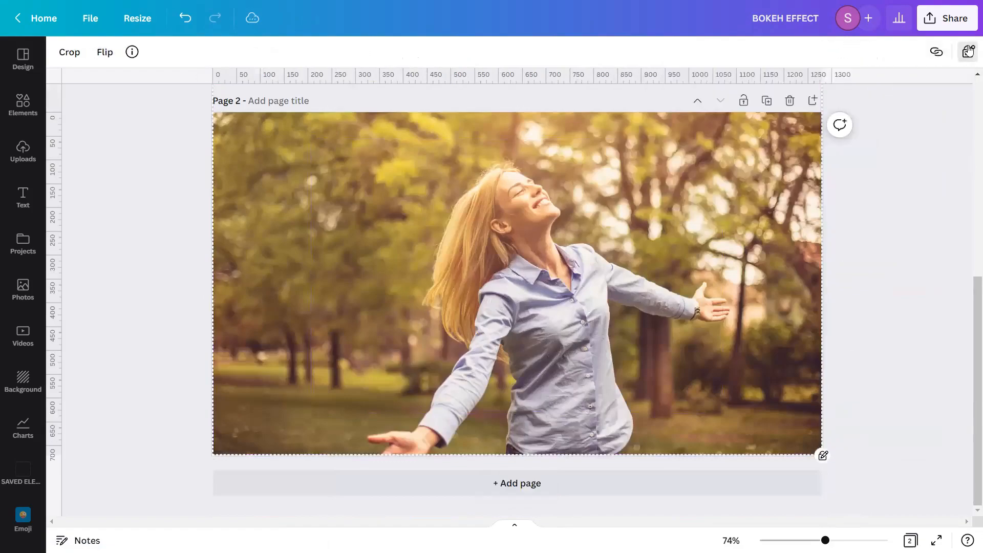
# Search the element graphics for "Bokeh" and browse through the results
pyautogui.click(940, 225)
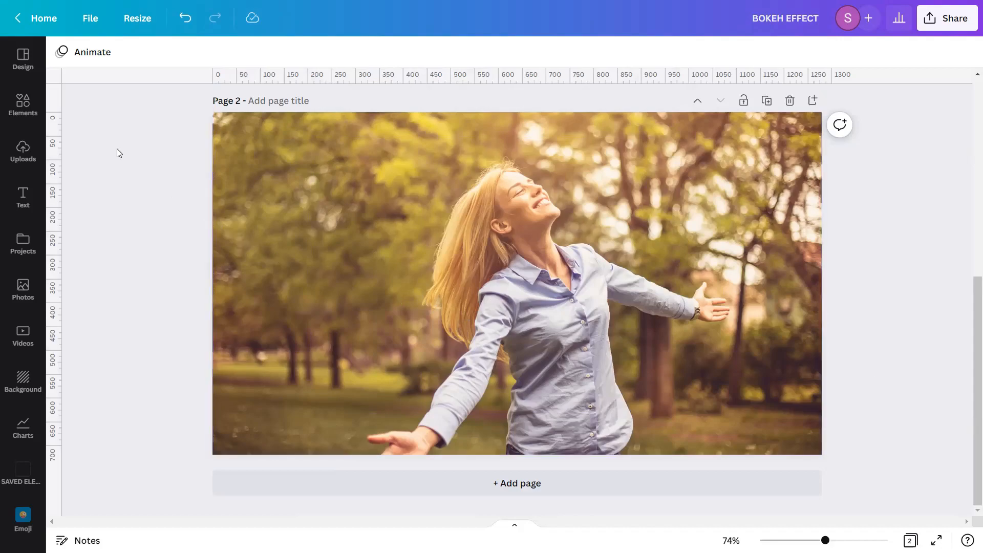
pyautogui.click(39, 112)
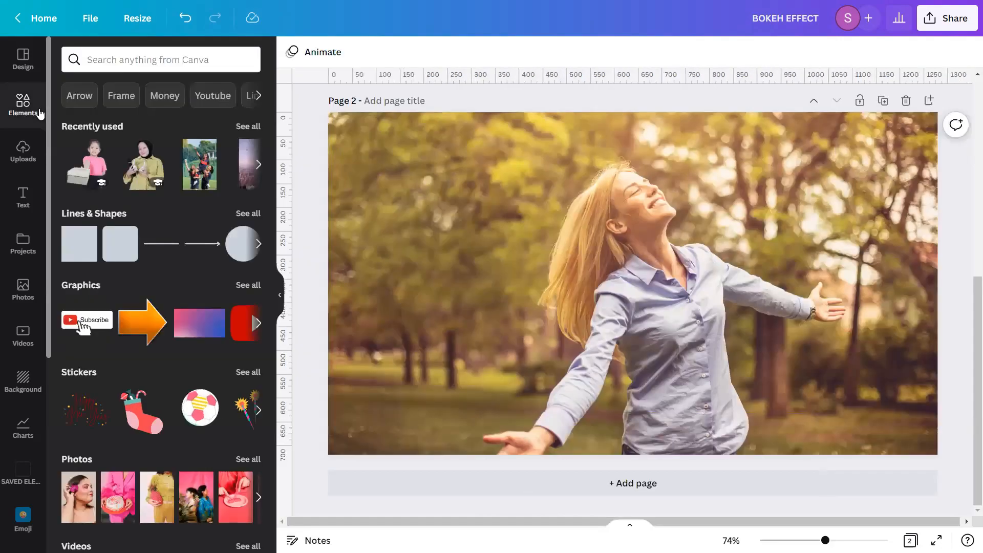
pyautogui.click(106, 61)
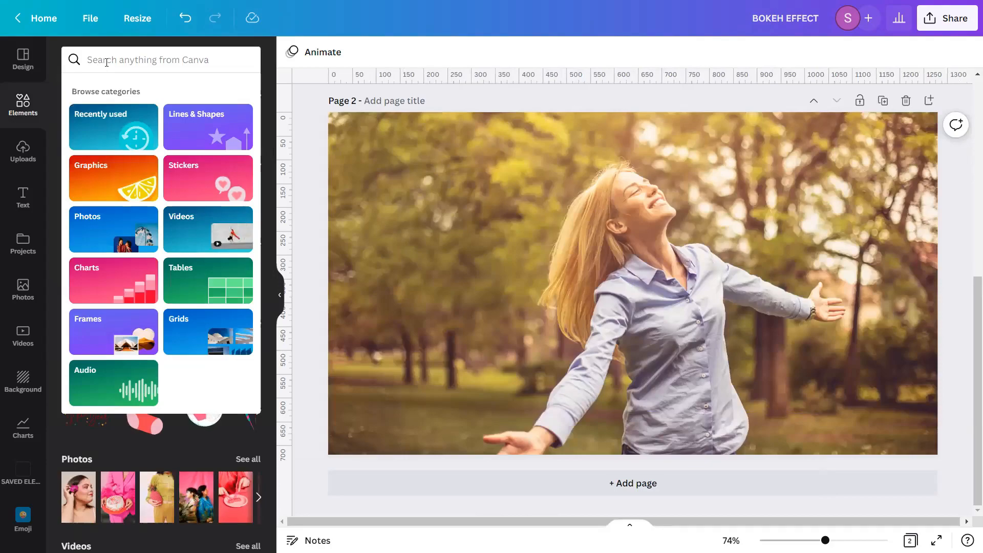
pyautogui.write('B')
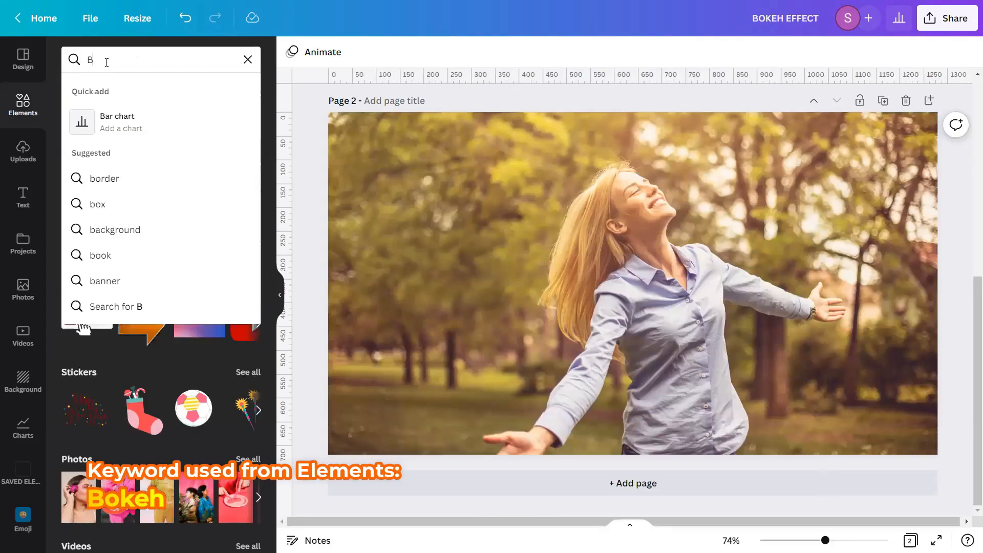
pyautogui.write('okeh')
pyautogui.press('Return')
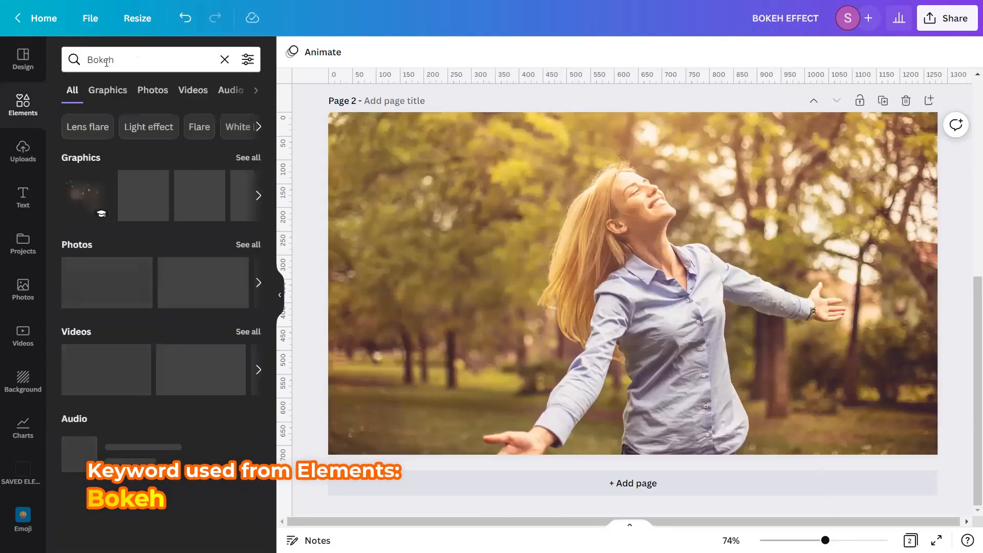
pyautogui.click(106, 99)
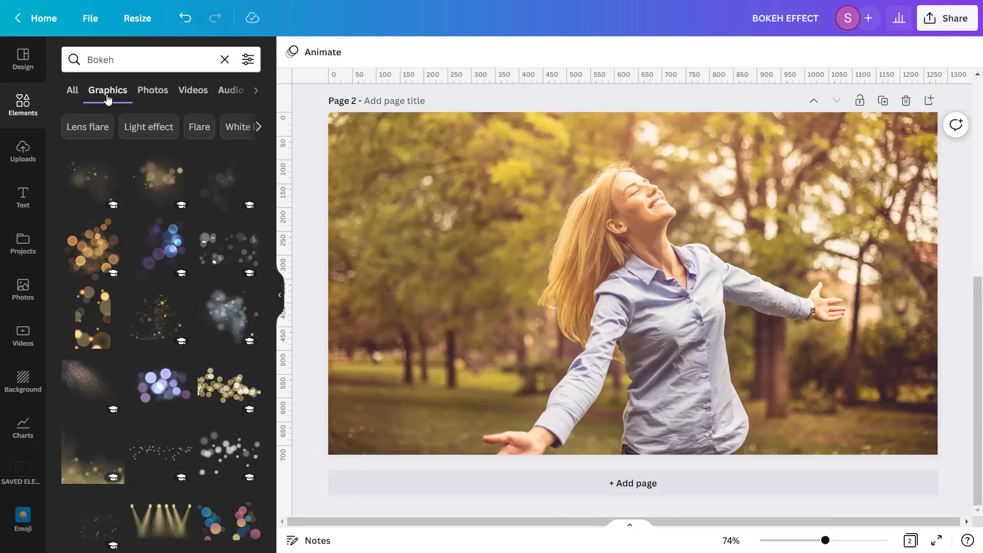
pyautogui.scroll(-3, 121, 198)
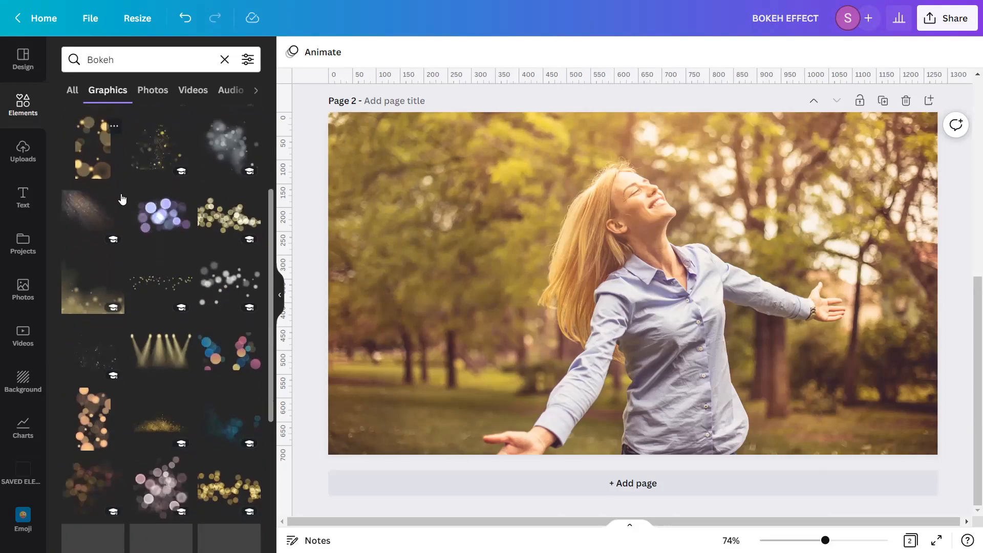
pyautogui.scroll(-5, 121, 199)
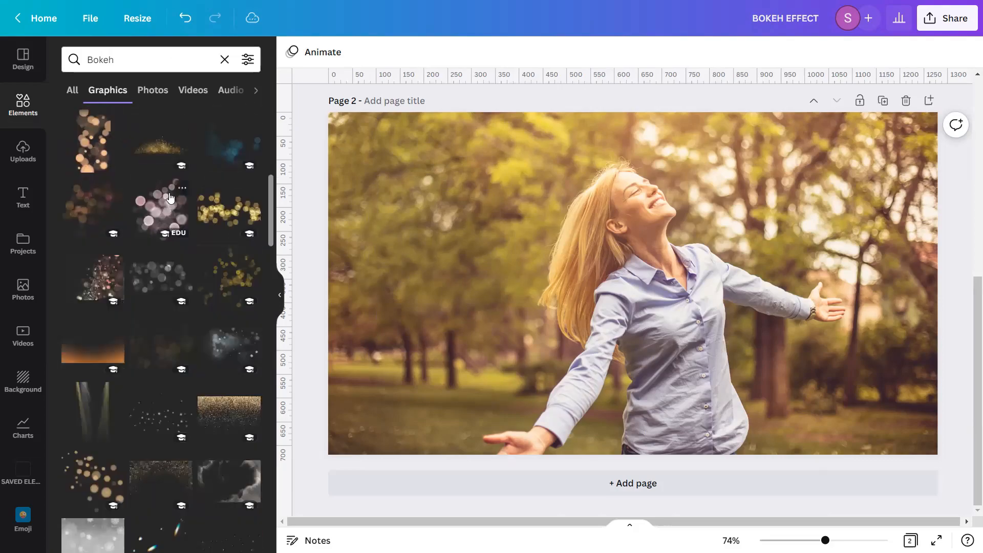
pyautogui.scroll(-7, 171, 197)
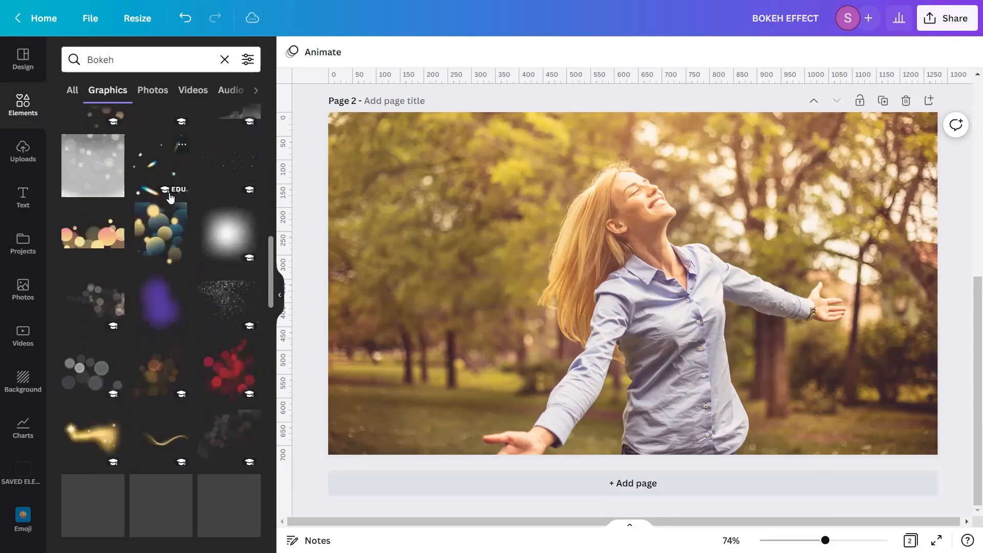
pyautogui.scroll(-6, 171, 198)
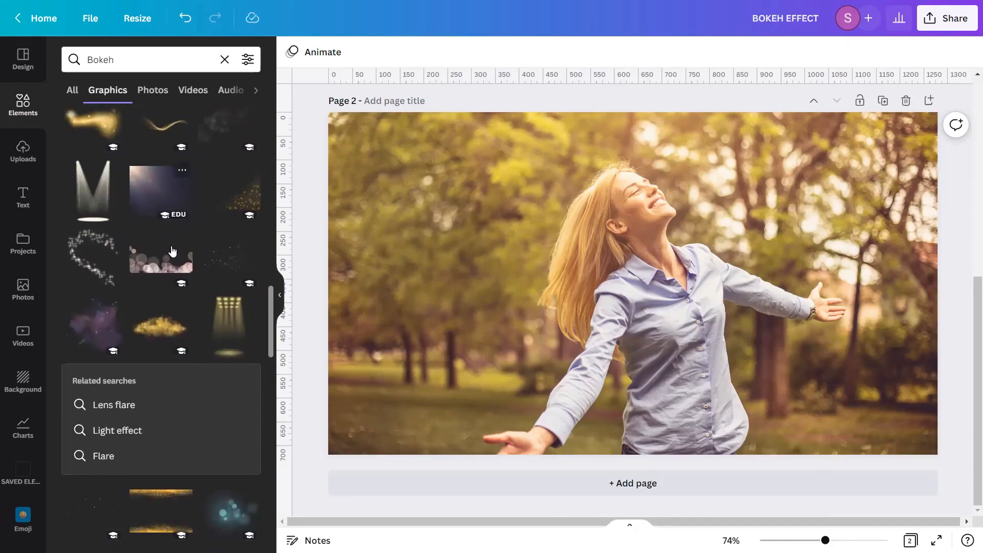
pyautogui.scroll(-6, 173, 251)
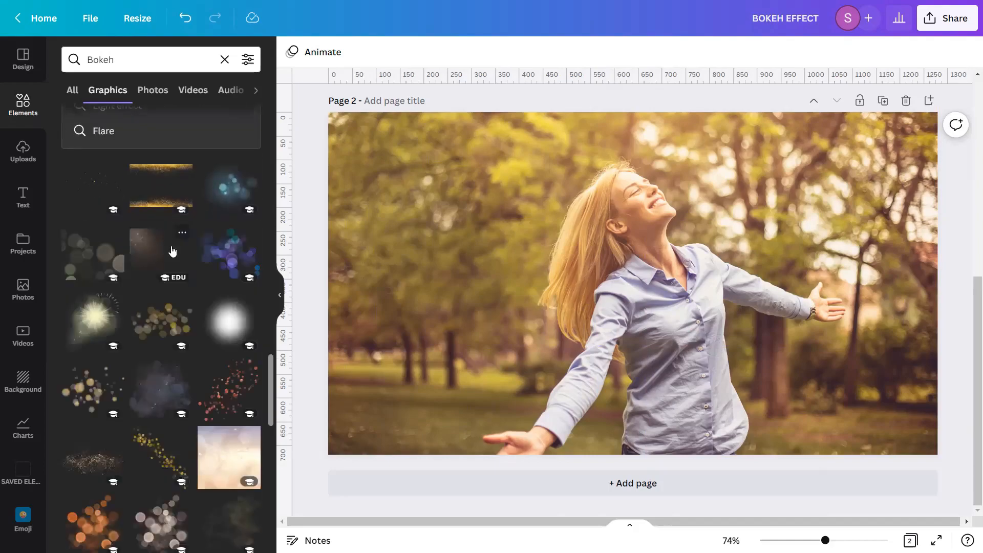
pyautogui.scroll(-1, 173, 251)
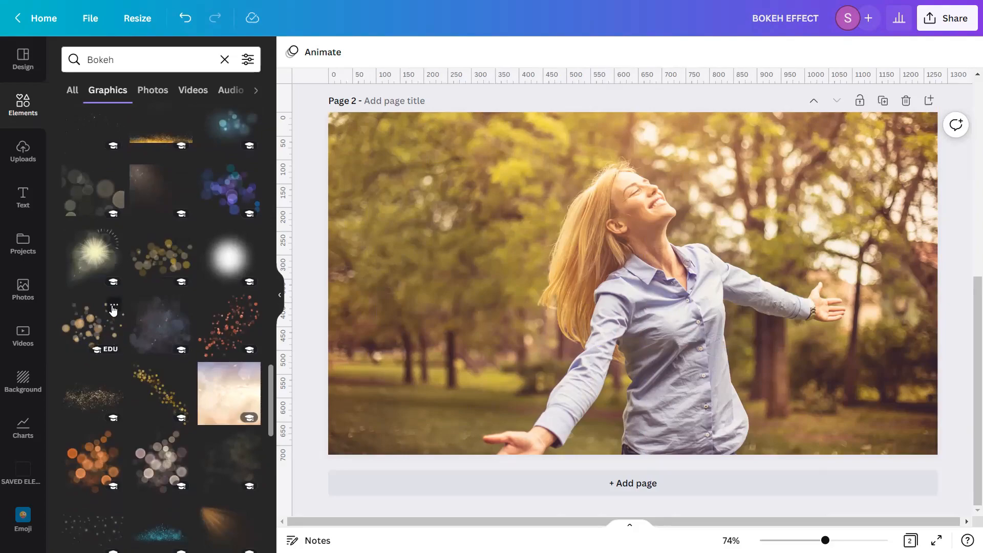
# Add the "bokeh light transparent" graphic to the page, shrink it and move it over the woman's lower left
pyautogui.click(113, 309)
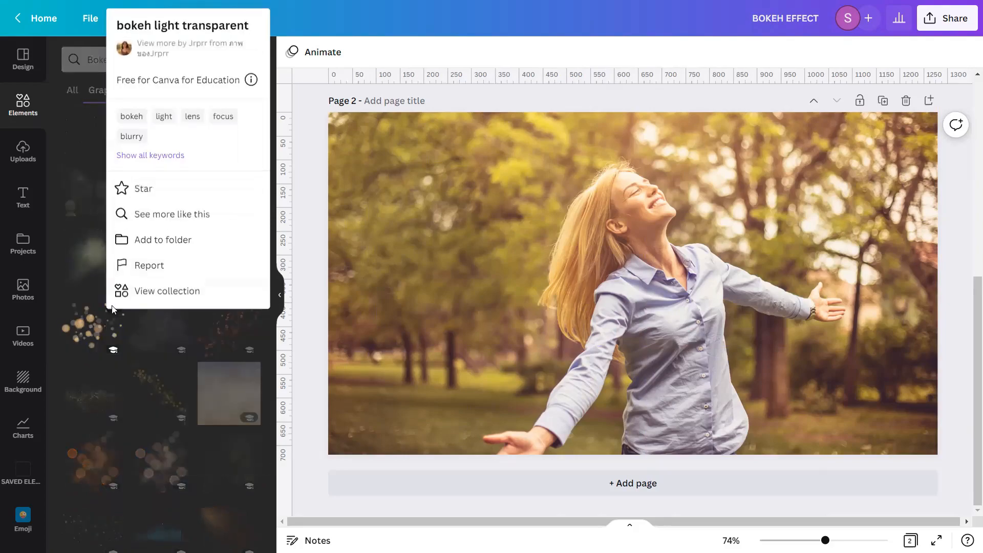
pyautogui.click(93, 328)
pyautogui.click(88, 336)
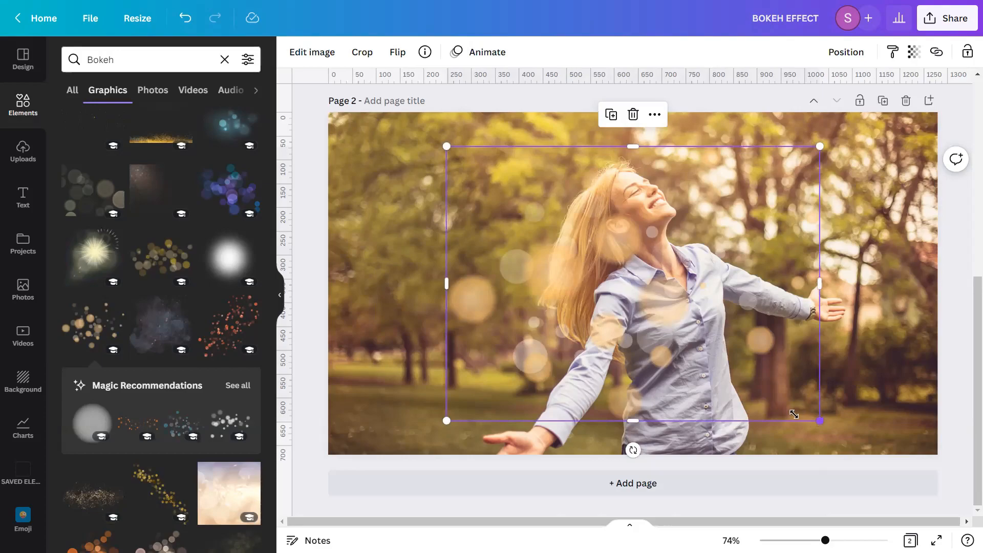
pyautogui.moveTo(820, 420); pyautogui.dragTo(623, 282)
pyautogui.moveTo(526, 250); pyautogui.dragTo(536, 365)
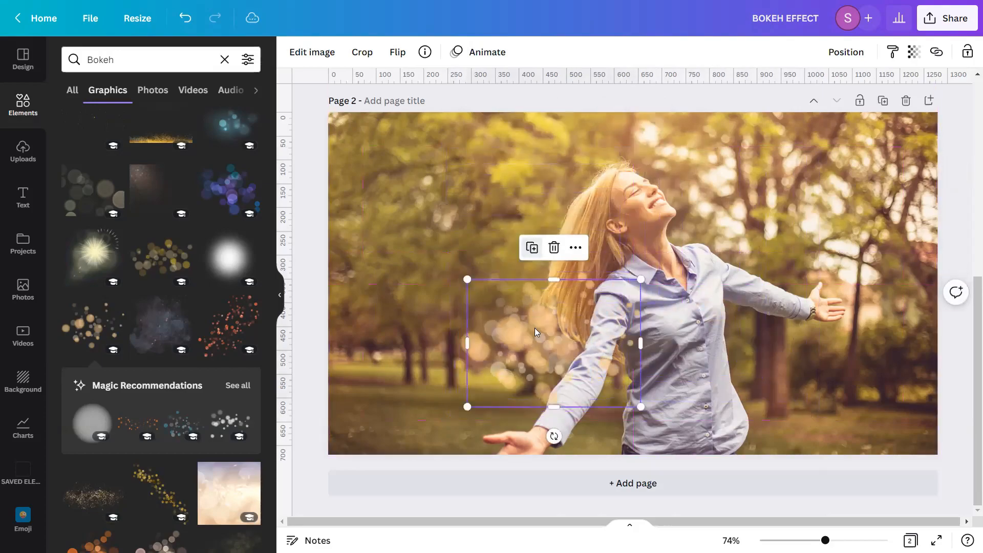
# Reposition and resize the bokeh graphics across the upper part of the photo, deleting an unwanted copy
pyautogui.moveTo(535, 328); pyautogui.dragTo(675, 166)
pyautogui.moveTo(782, 216); pyautogui.dragTo(876, 283)
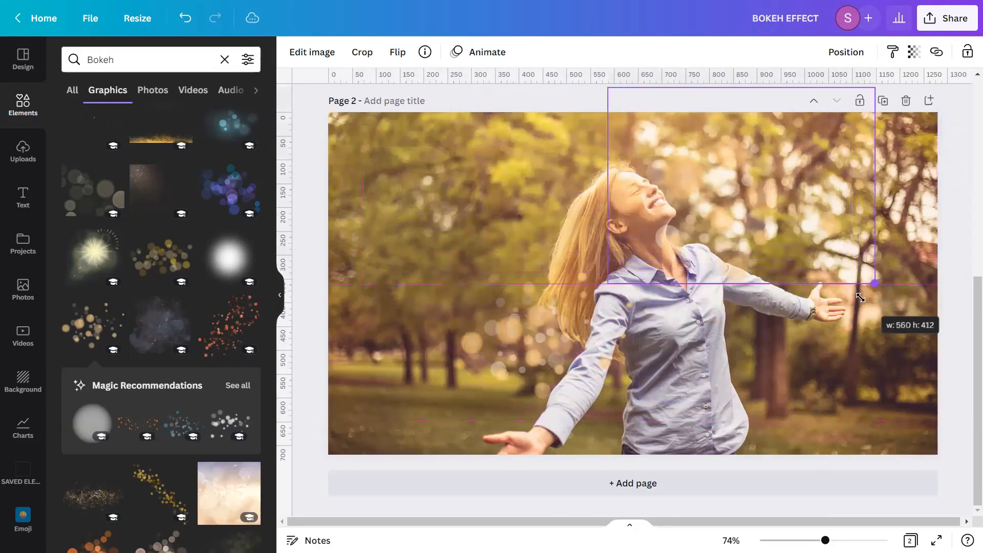
pyautogui.moveTo(737, 206); pyautogui.dragTo(846, 283)
pyautogui.click(845, 283)
pyautogui.moveTo(876, 400); pyautogui.dragTo(407, 218)
pyautogui.click(523, 362)
pyautogui.press('Delete')
pyautogui.moveTo(468, 293); pyautogui.dragTo(519, 377)
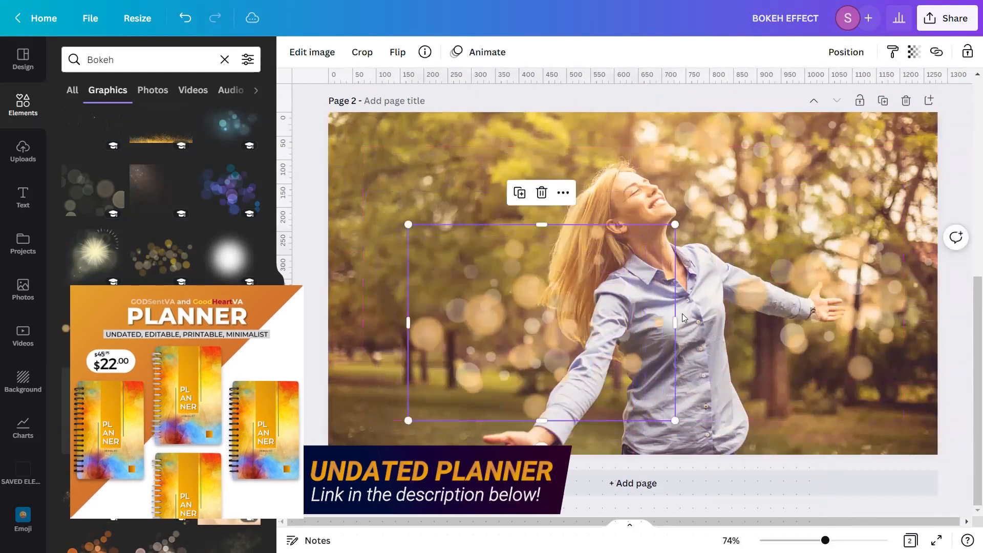
# Duplicate the bokeh graphic repeatedly and place the copies on the right side and lower centre of the photo
pyautogui.click(852, 308)
pyautogui.click(844, 155)
pyautogui.moveTo(867, 331); pyautogui.dragTo(552, 165)
pyautogui.click(750, 281)
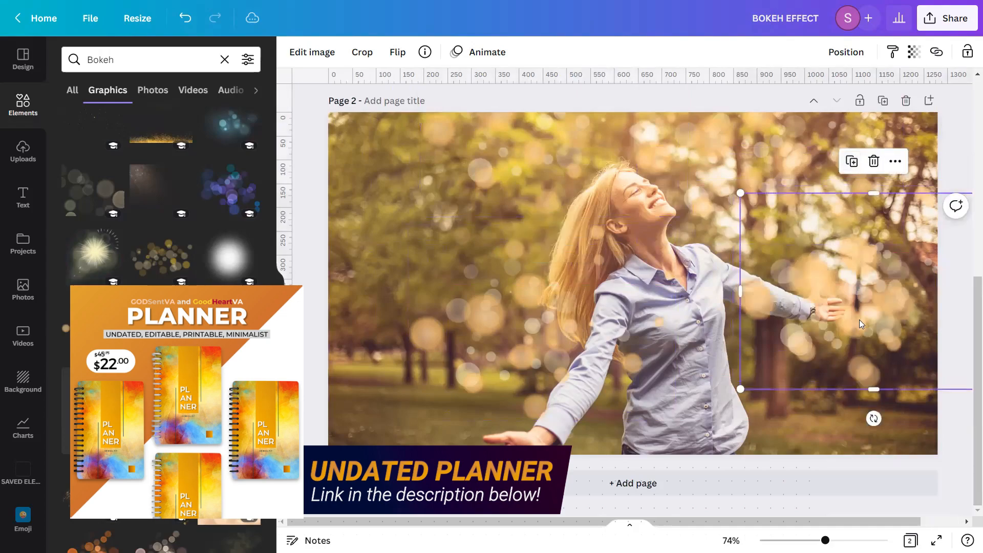
pyautogui.moveTo(853, 316); pyautogui.dragTo(919, 184)
pyautogui.click(467, 335)
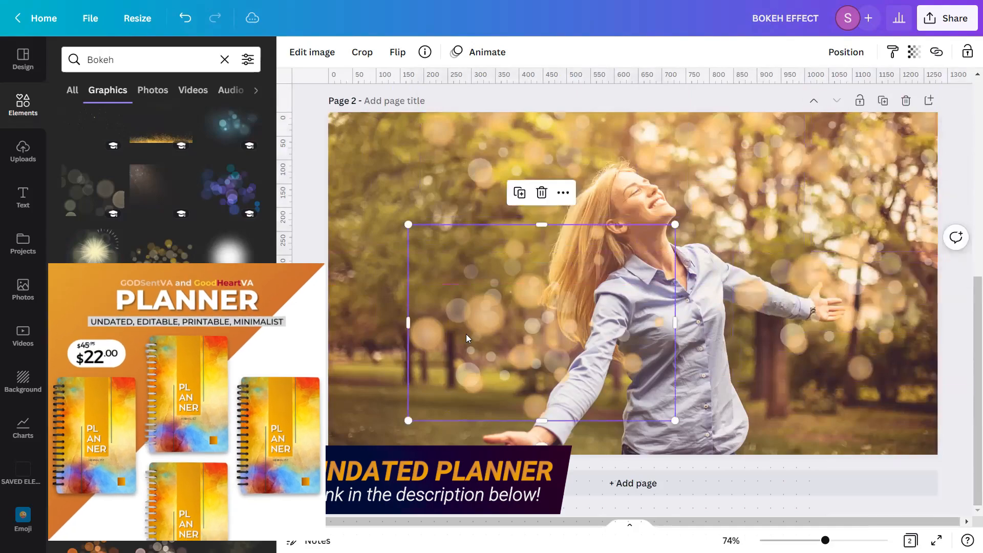
pyautogui.click(520, 192)
pyautogui.moveTo(535, 333); pyautogui.dragTo(321, 154)
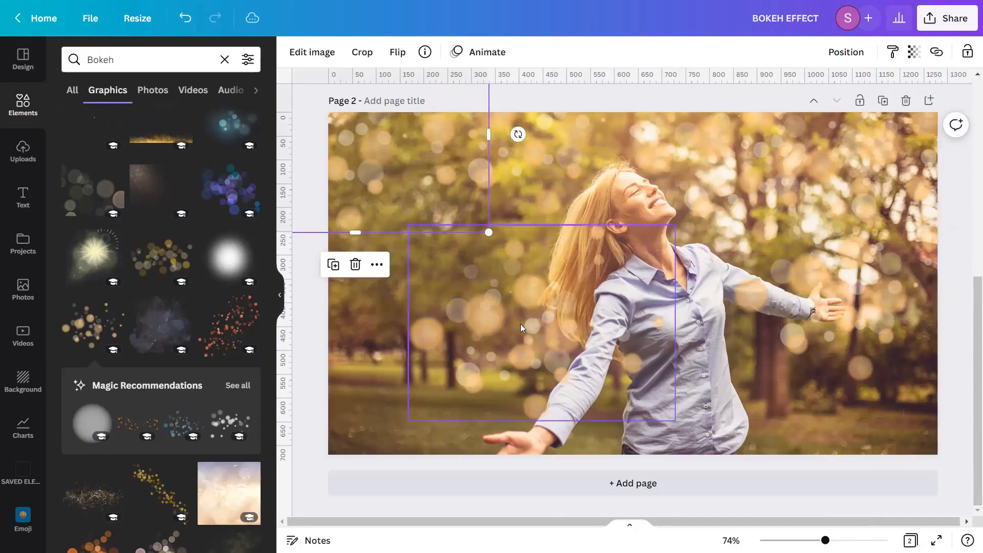
pyautogui.click(529, 337)
pyautogui.click(520, 193)
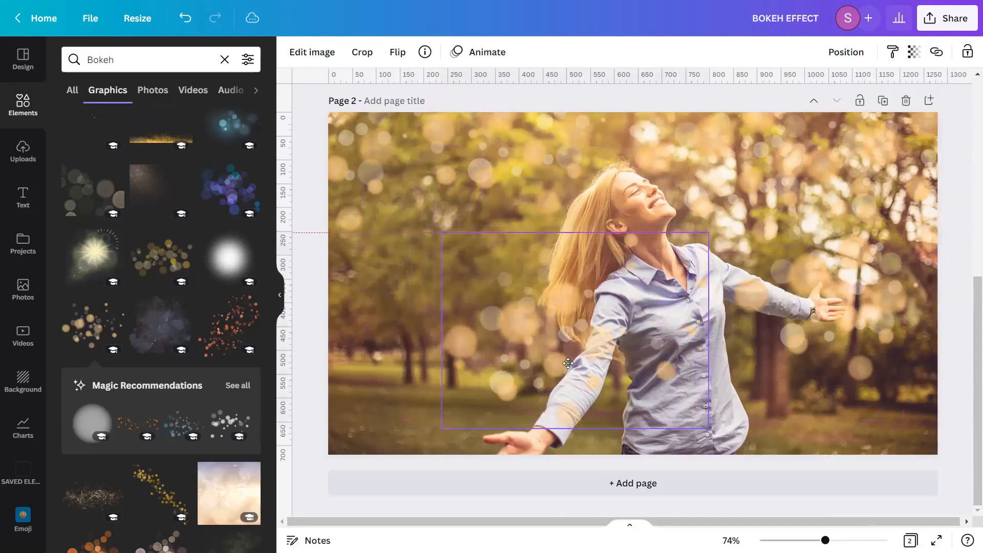
pyautogui.moveTo(581, 323); pyautogui.dragTo(713, 413)
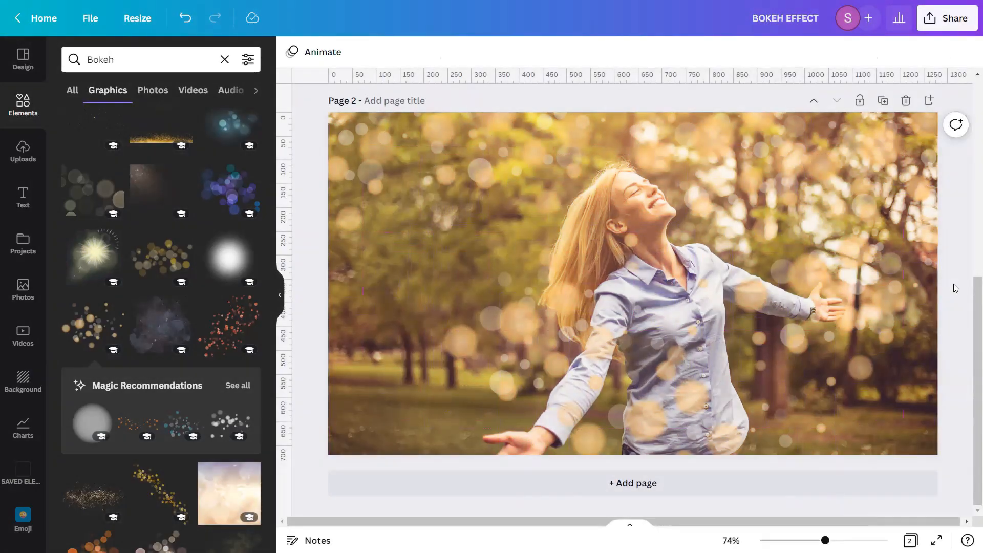
# Select all the bokeh graphics and move them one layer backward, behind the woman cutout
pyautogui.moveTo(965, 102); pyautogui.dragTo(332, 450)
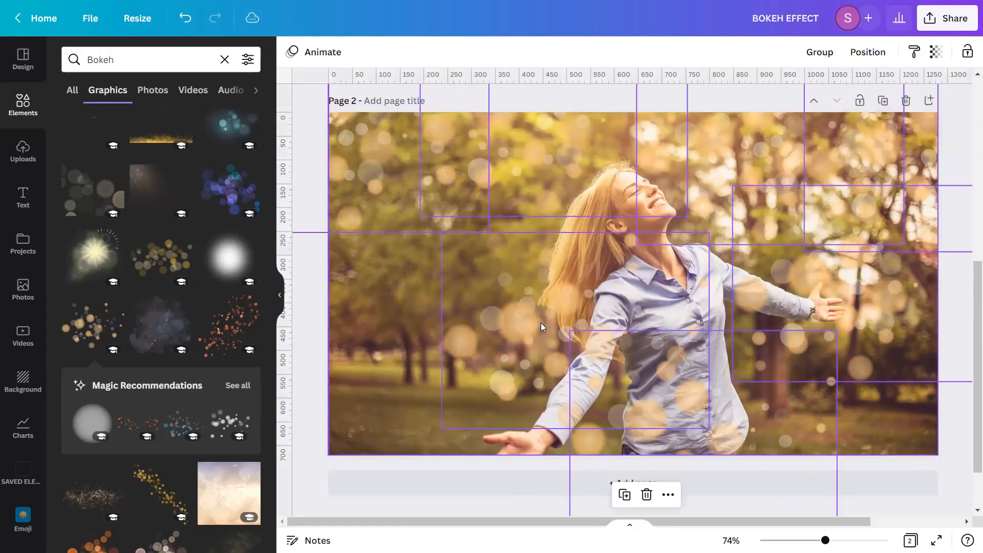
pyautogui.click(867, 52)
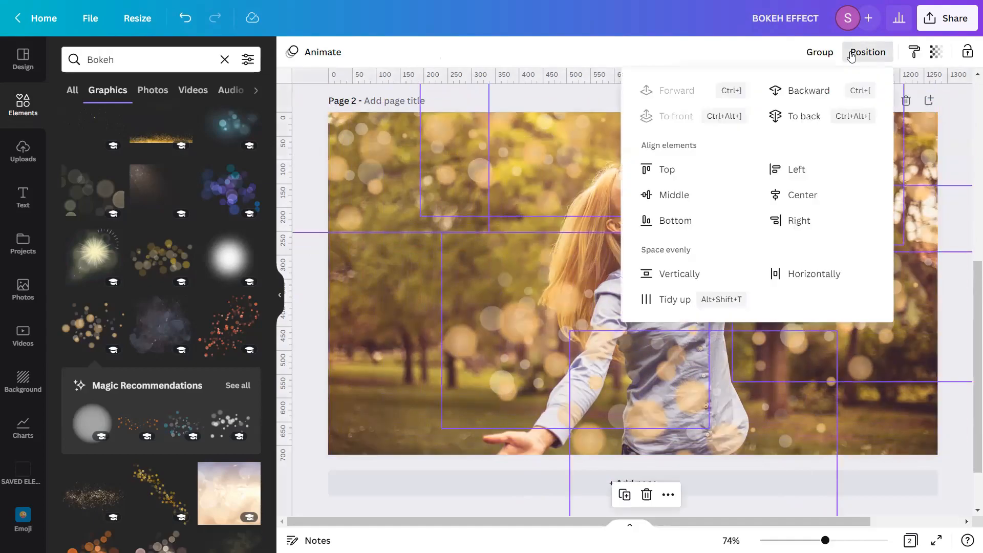
pyautogui.click(824, 91)
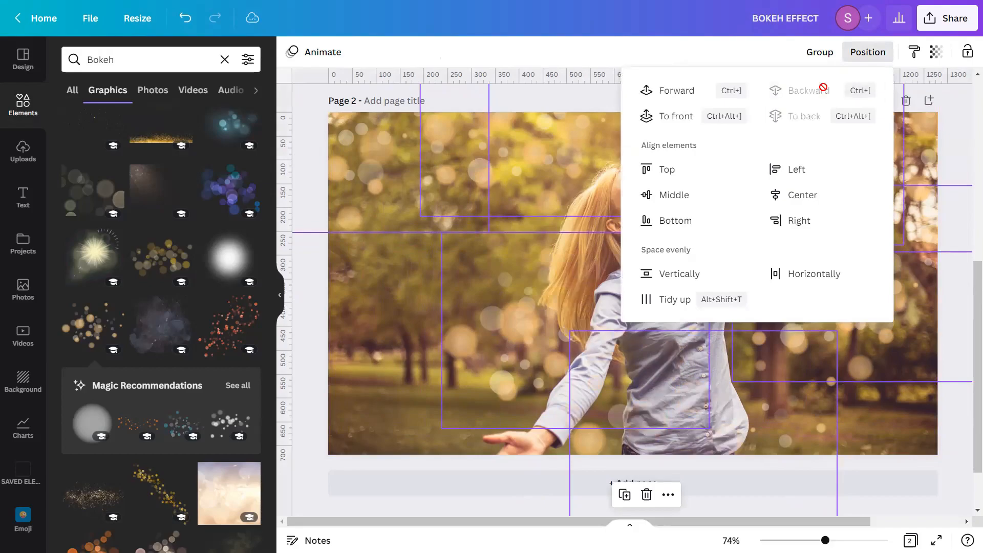
pyautogui.click(963, 126)
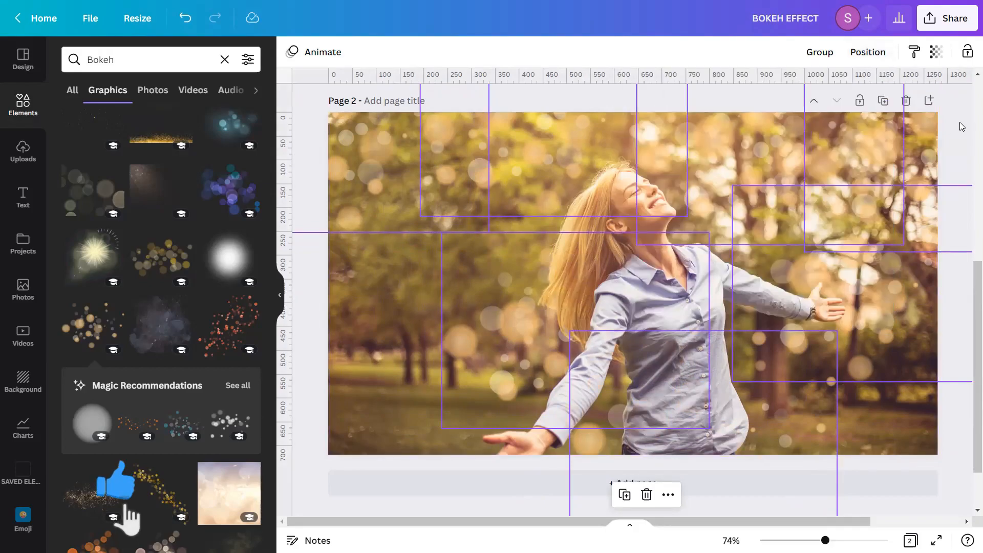
pyautogui.click(963, 126)
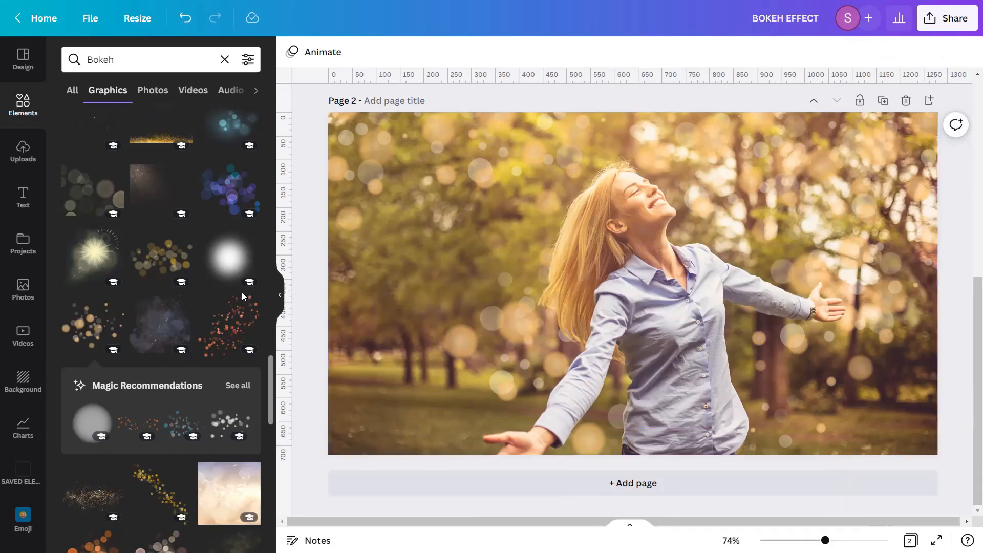
# Add a different bokeh graphic from the top of the results and move it to the right side of the photo
pyautogui.scroll(4, 242, 294)
pyautogui.scroll(10, 242, 296)
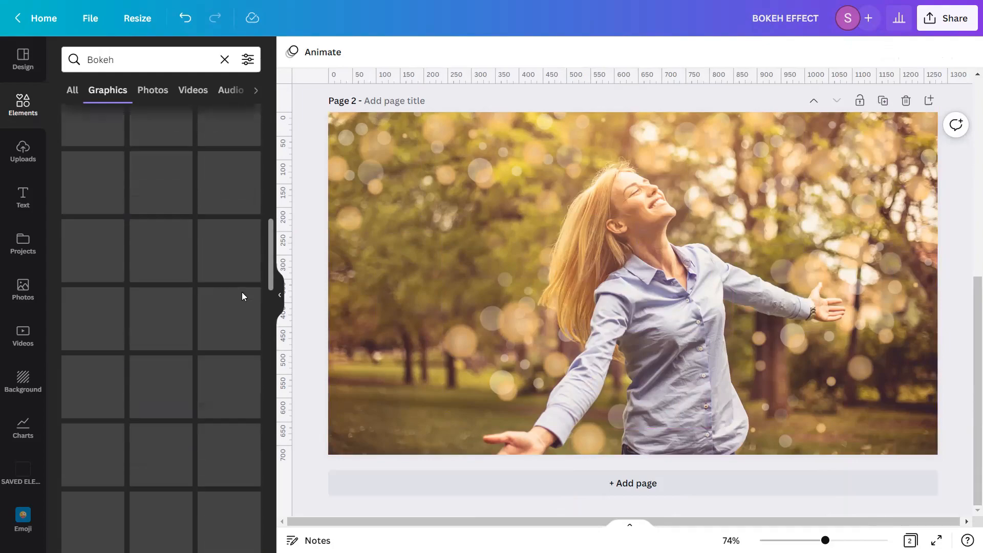
pyautogui.scroll(5, 241, 296)
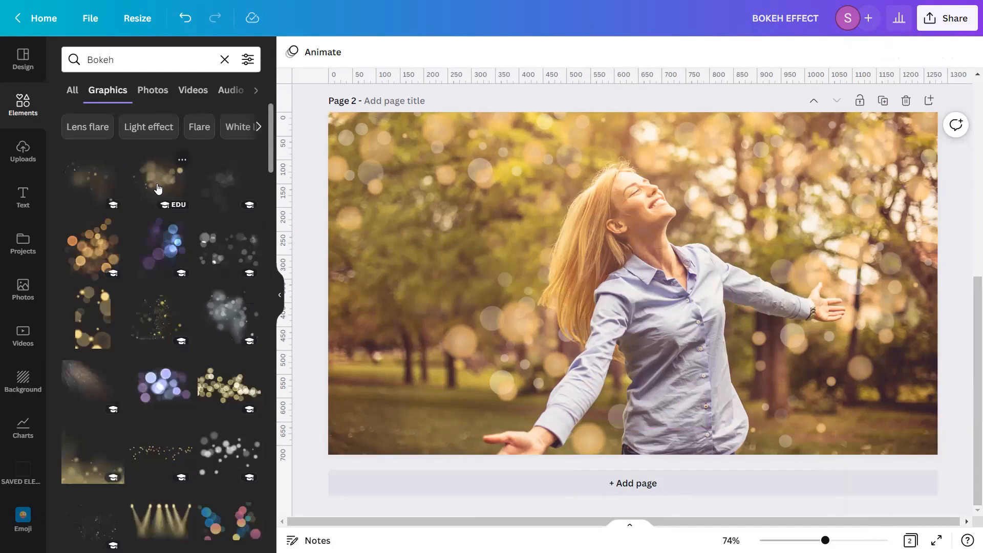
pyautogui.click(157, 188)
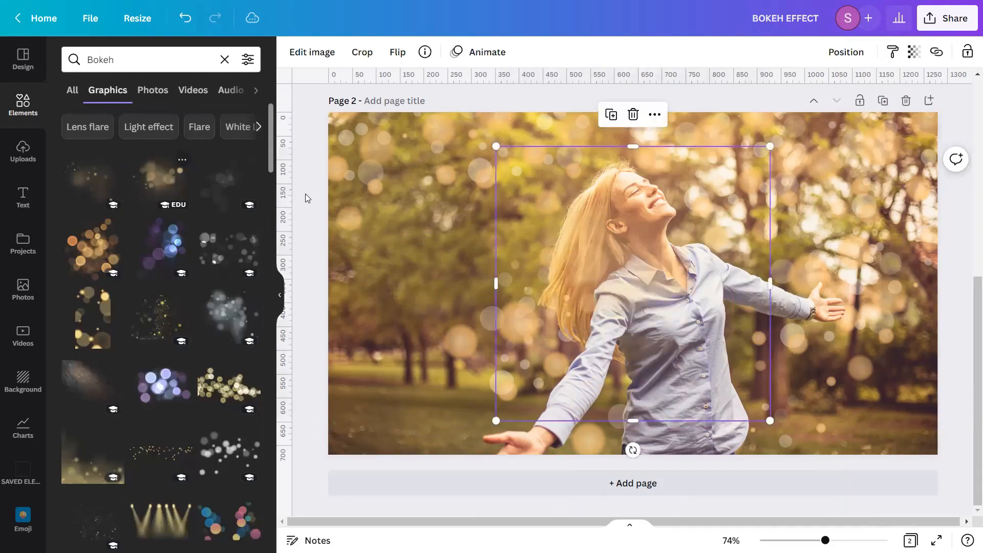
pyautogui.moveTo(677, 226); pyautogui.dragTo(523, 297)
pyautogui.hotkey('ctrl', 'z')
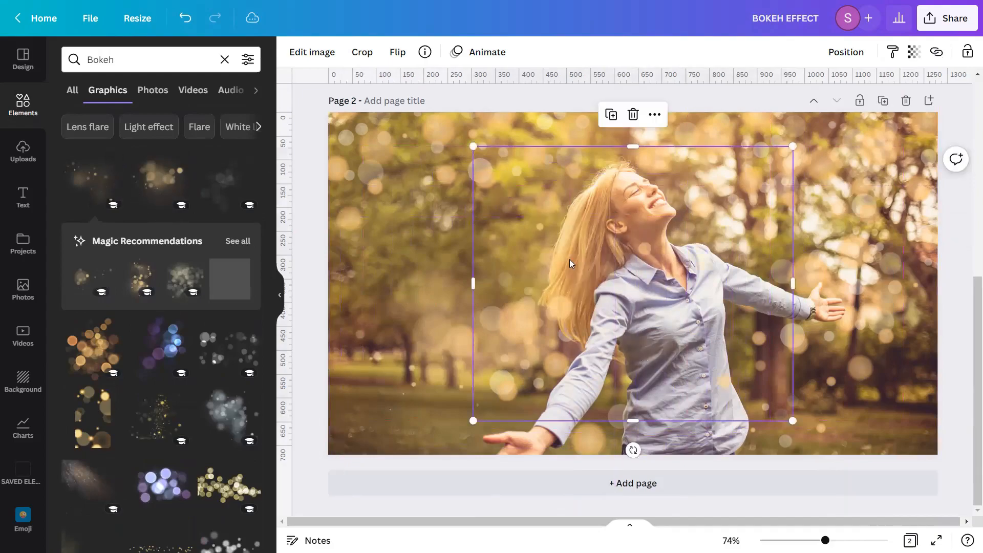
pyautogui.moveTo(610, 215); pyautogui.dragTo(840, 340)
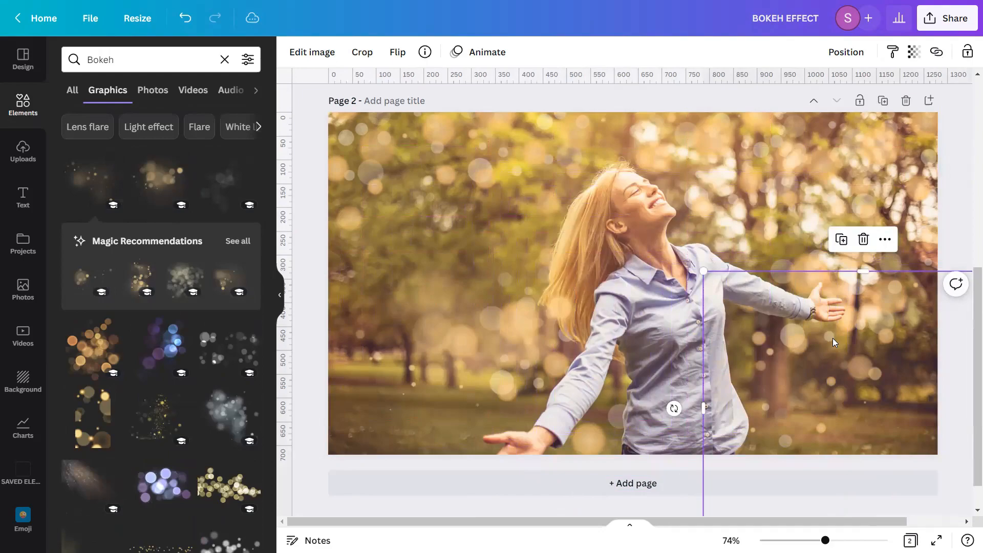
# Resize the new bokeh graphic and spread copies of it over the left and upper parts of the photo
pyautogui.moveTo(881, 368); pyautogui.dragTo(822, 201)
pyautogui.moveTo(697, 277); pyautogui.dragTo(538, 317)
pyautogui.click(412, 356)
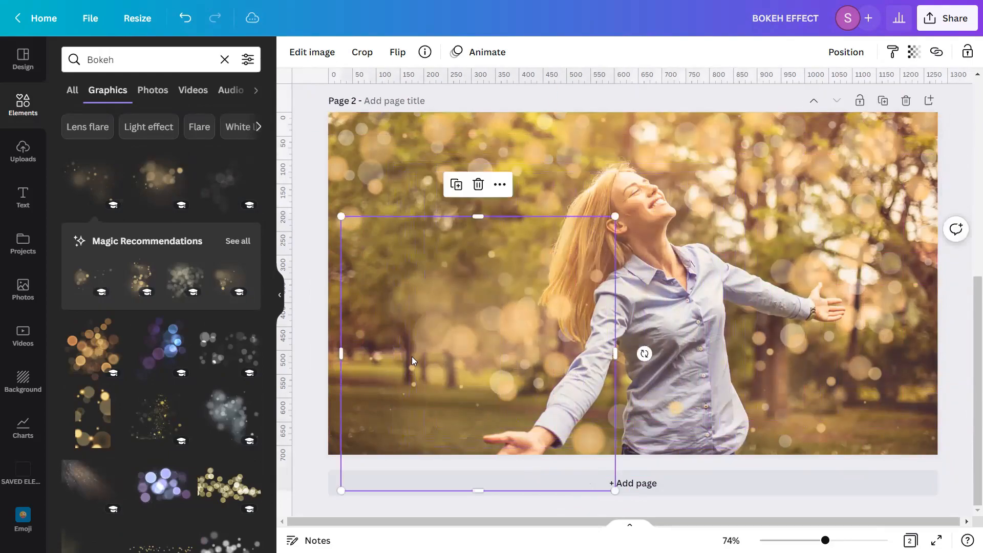
pyautogui.moveTo(398, 364); pyautogui.dragTo(828, 253)
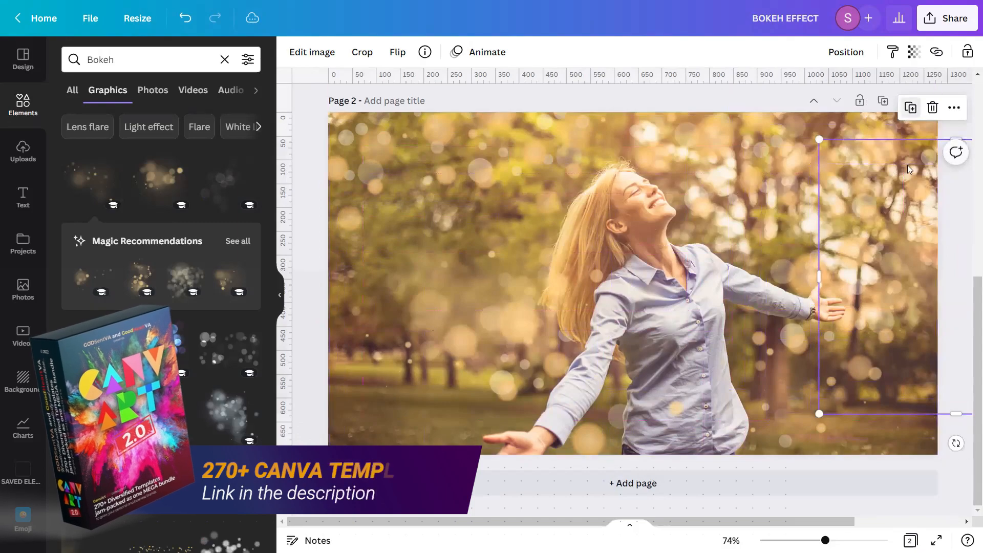
pyautogui.moveTo(899, 296); pyautogui.dragTo(629, 132)
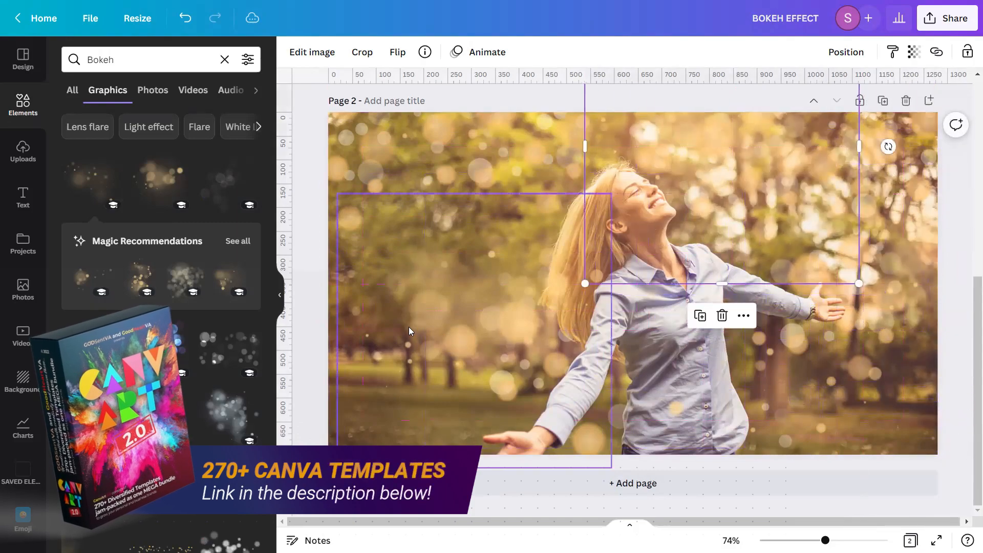
# Move the selected bokeh copy slightly up toward the upper-left of the photo
pyautogui.moveTo(409, 327); pyautogui.dragTo(393, 289)
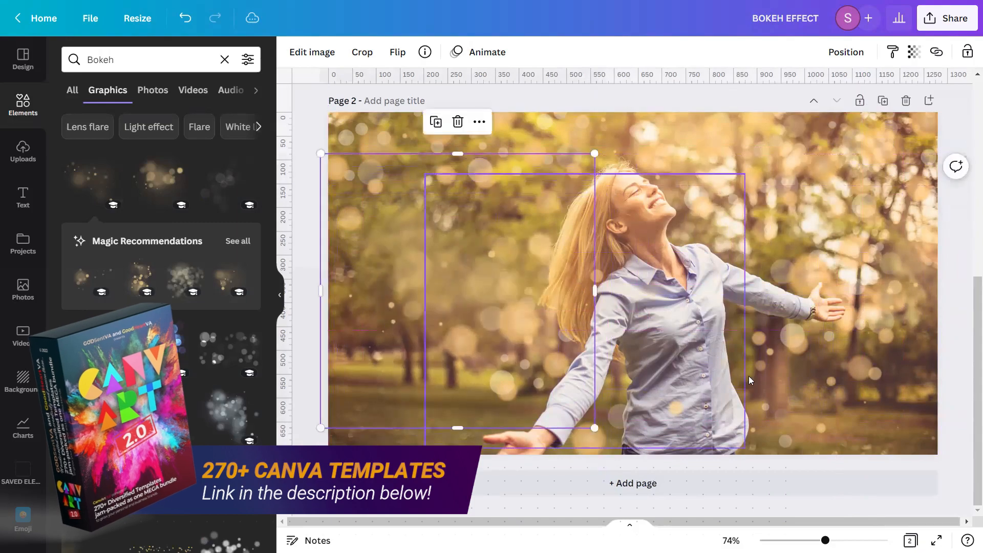
pyautogui.click(962, 288)
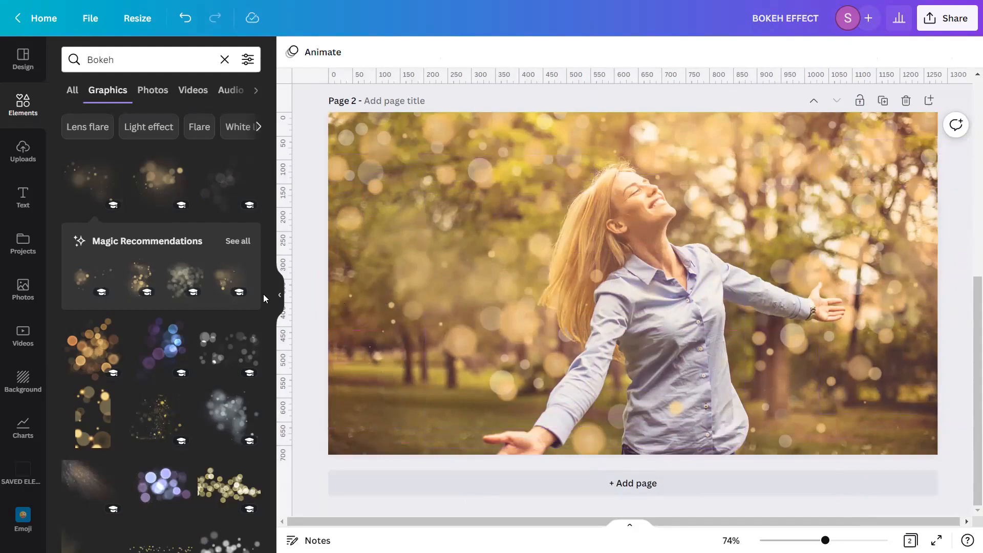
# Add the Magic Summer Rays graphic from the bokeh results to the photo
pyautogui.scroll(-1, 240, 297)
pyautogui.scroll(-1, 243, 298)
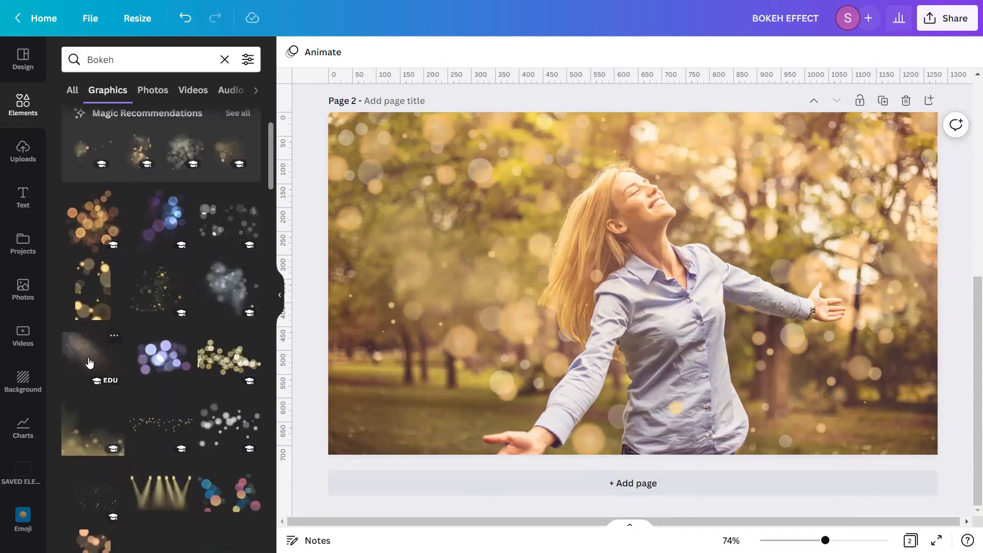
pyautogui.click(114, 337)
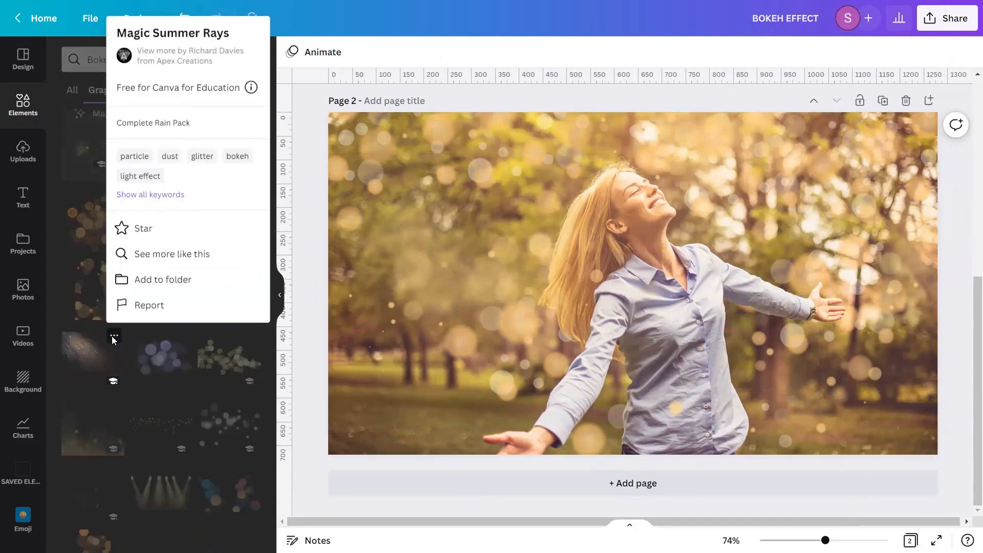
pyautogui.click(90, 352)
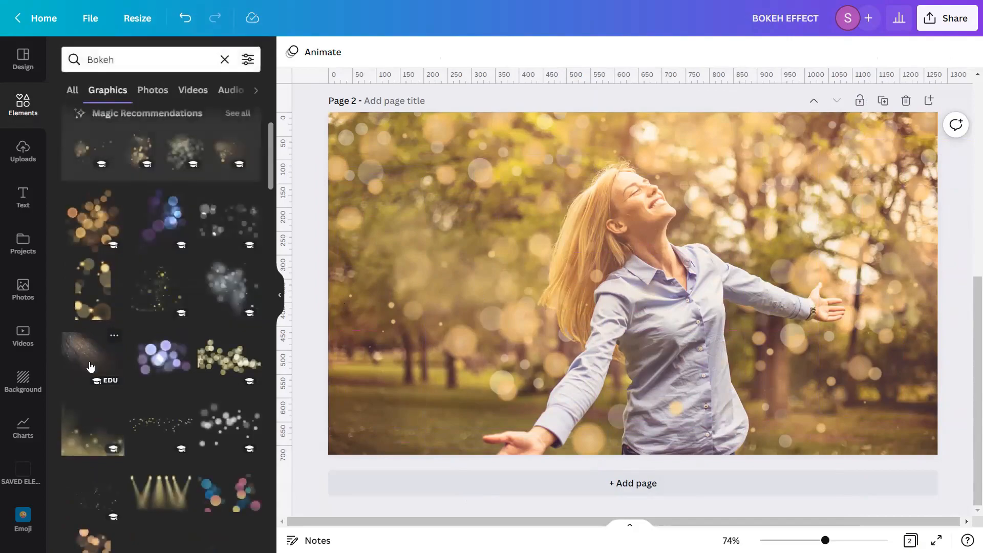
pyautogui.click(89, 352)
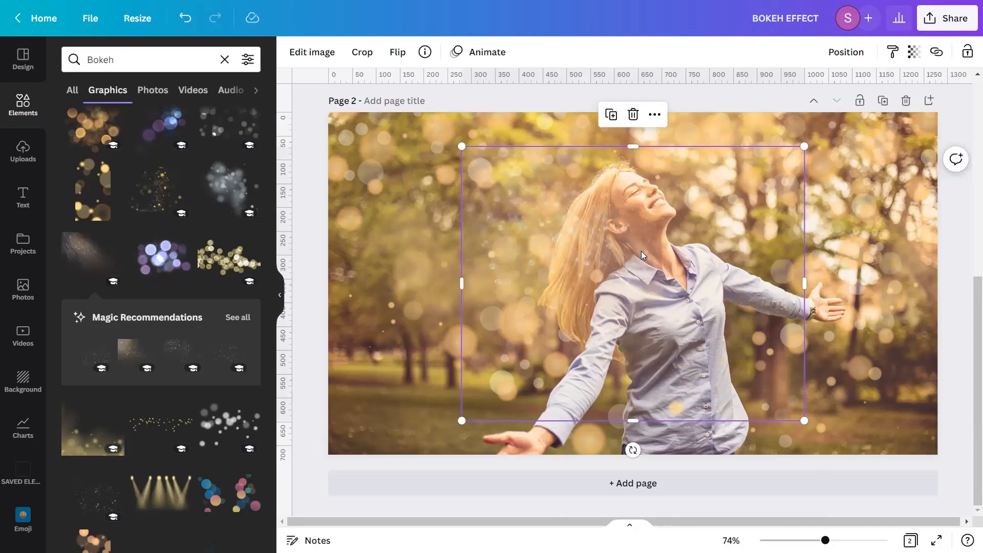
# Flip the rays graphic horizontally and align it to the top and right of the page
pyautogui.click(393, 54)
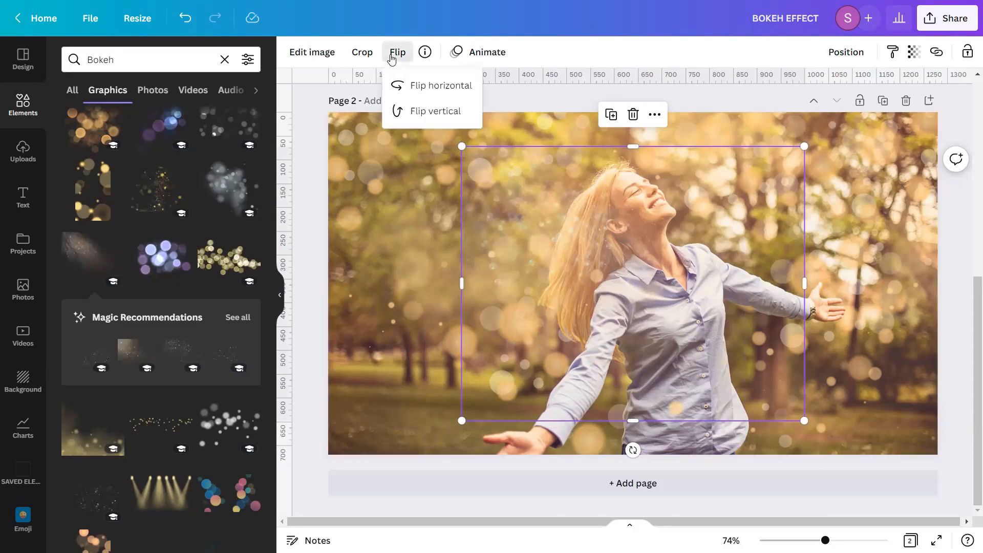
pyautogui.click(418, 90)
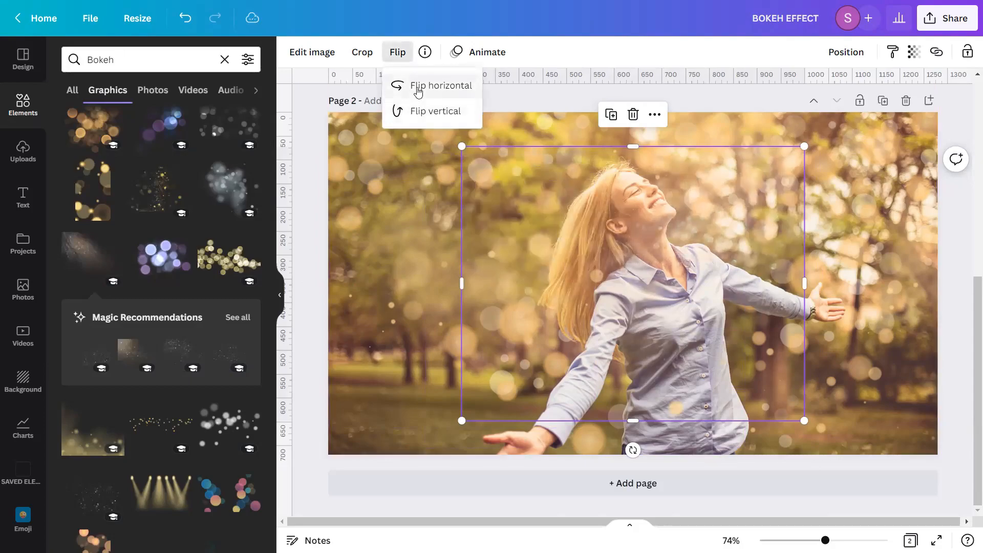
pyautogui.click(845, 51)
pyautogui.click(652, 169)
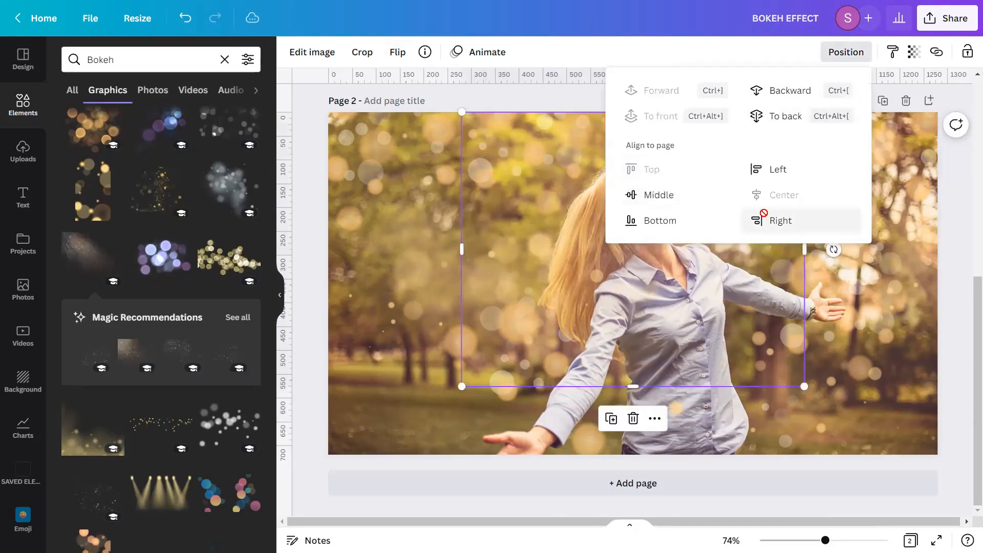
pyautogui.click(772, 219)
pyautogui.click(951, 301)
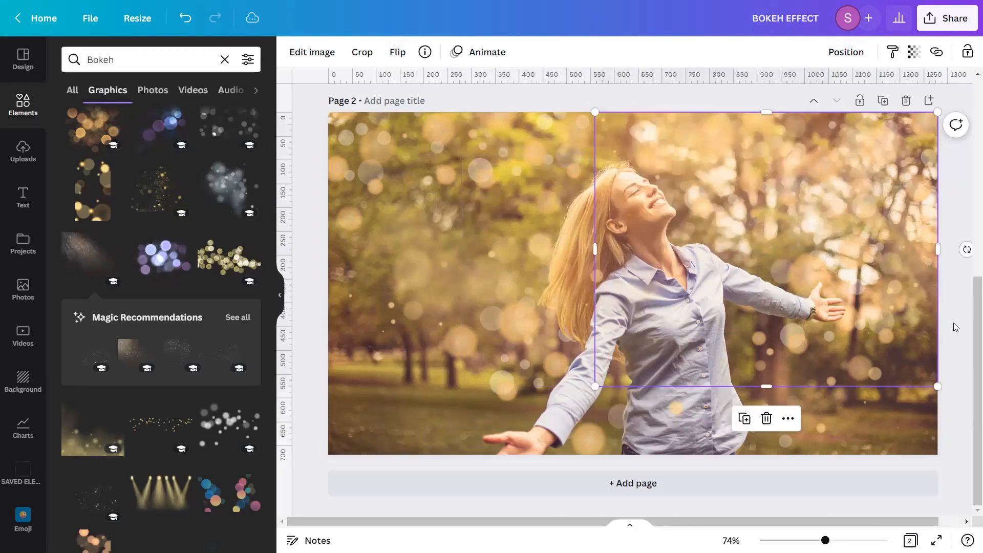
# Move the rays graphic up and enlarge it from its lower-left corner to cover most of the photo
pyautogui.scroll(2, 861, 295)
pyautogui.moveTo(861, 294); pyautogui.dragTo(862, 255)
pyautogui.scroll(-2, 861, 255)
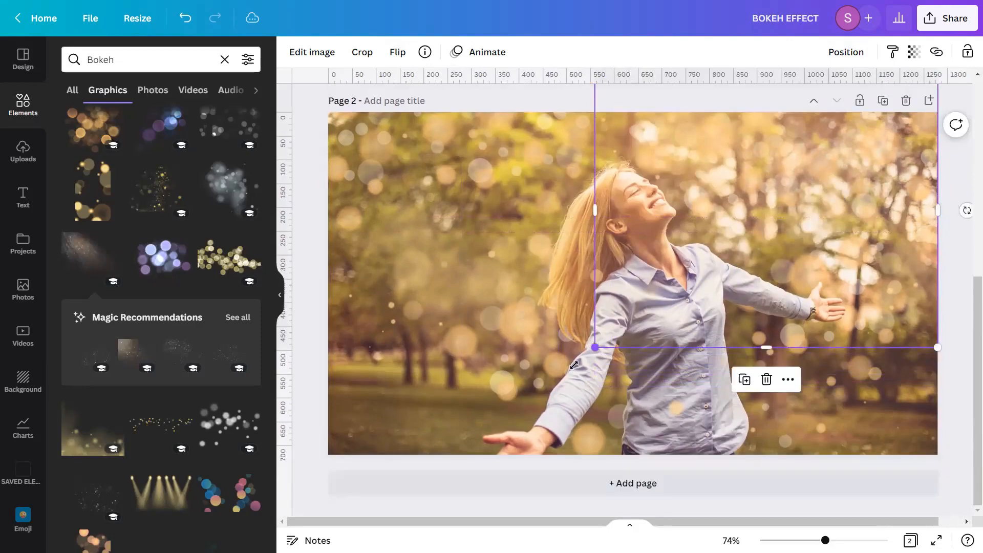
pyautogui.moveTo(595, 347); pyautogui.dragTo(403, 500)
pyautogui.moveTo(709, 260); pyautogui.dragTo(731, 242)
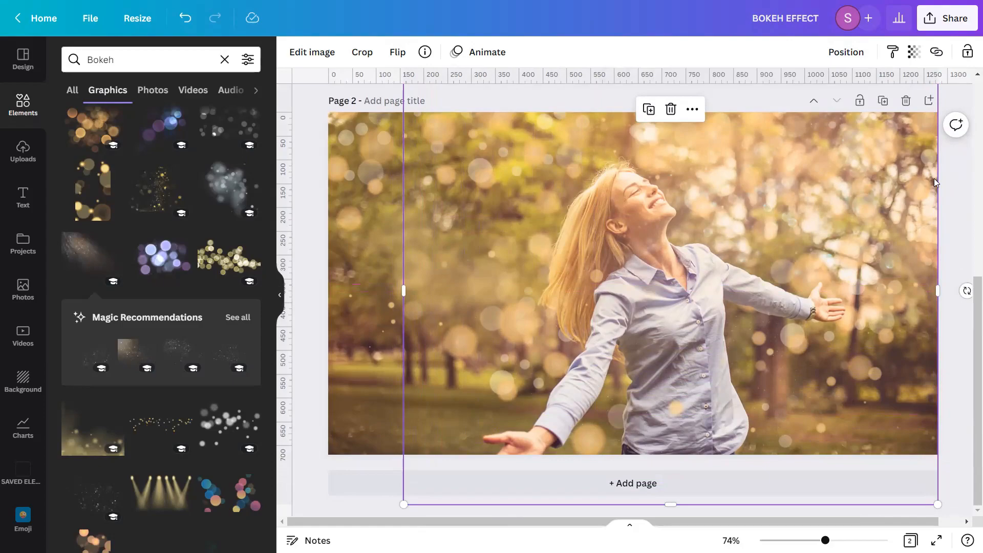
# Adjust the rays graphic: brightness 10, contrast -10, saturation 40 and blur -8
pyautogui.click(328, 52)
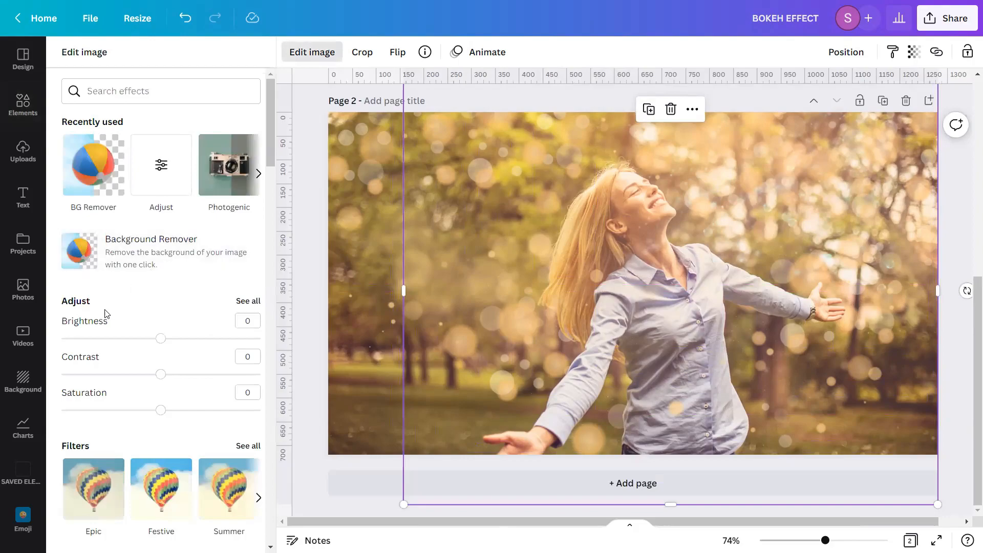
pyautogui.click(248, 301)
pyautogui.click(259, 94)
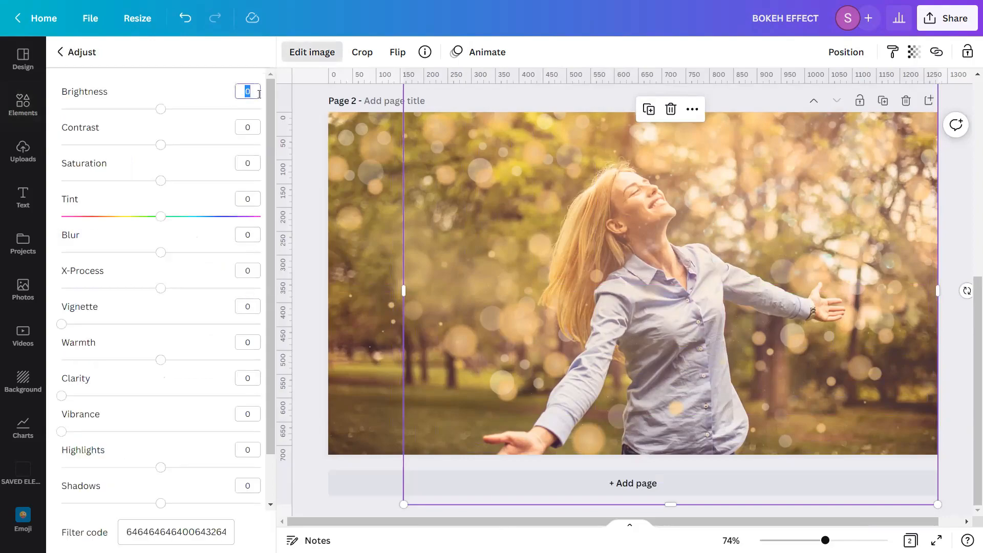
pyautogui.write('10')
pyautogui.click(254, 127)
pyautogui.write('-')
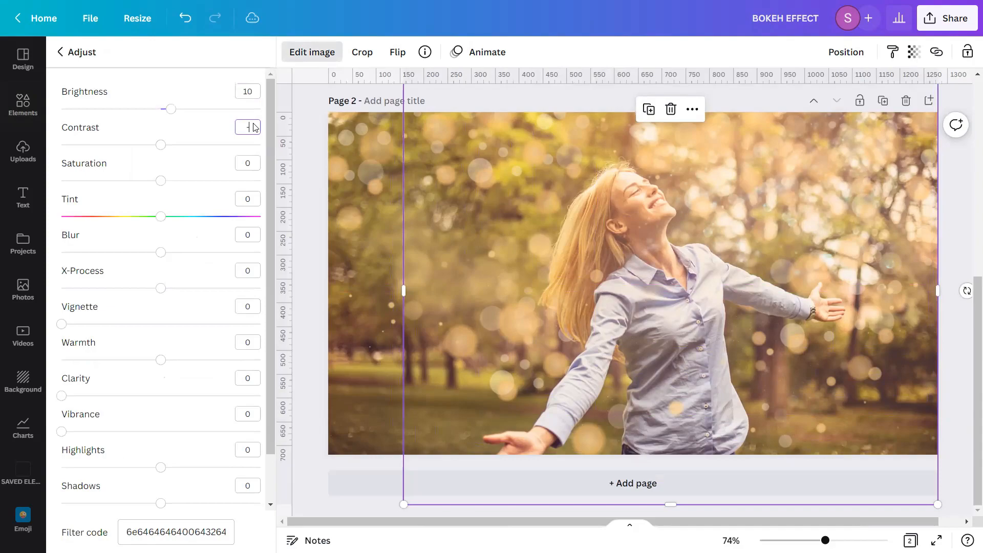
pyautogui.write('10')
pyautogui.click(255, 162)
pyautogui.write('40')
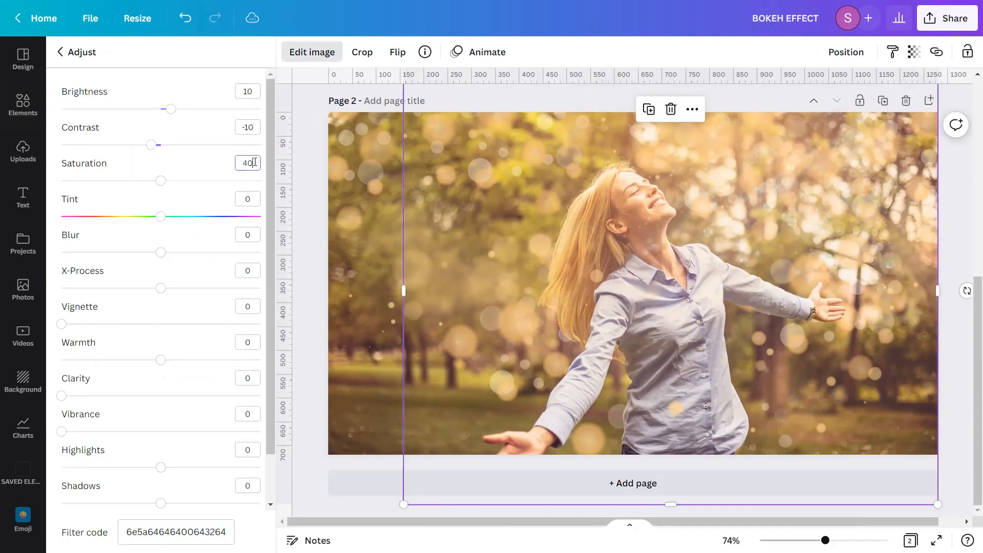
pyautogui.click(255, 235)
pyautogui.press('BackSpace')
pyautogui.press('Return')
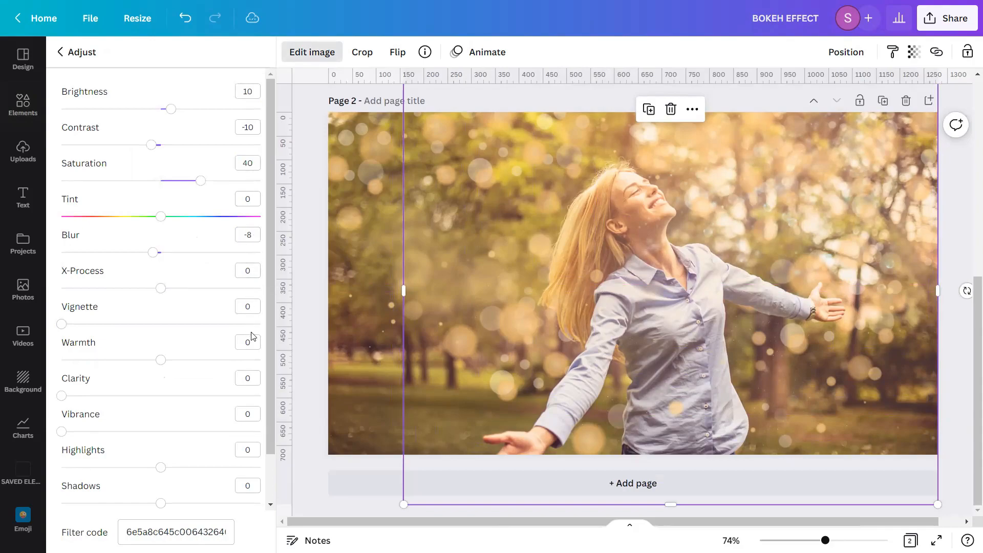
# Set the rays graphic's vibrance to 100, highlights to 100 and shadows to -100
pyautogui.click(255, 407)
pyautogui.press('BackSpace')
pyautogui.write('100')
pyautogui.press('Return')
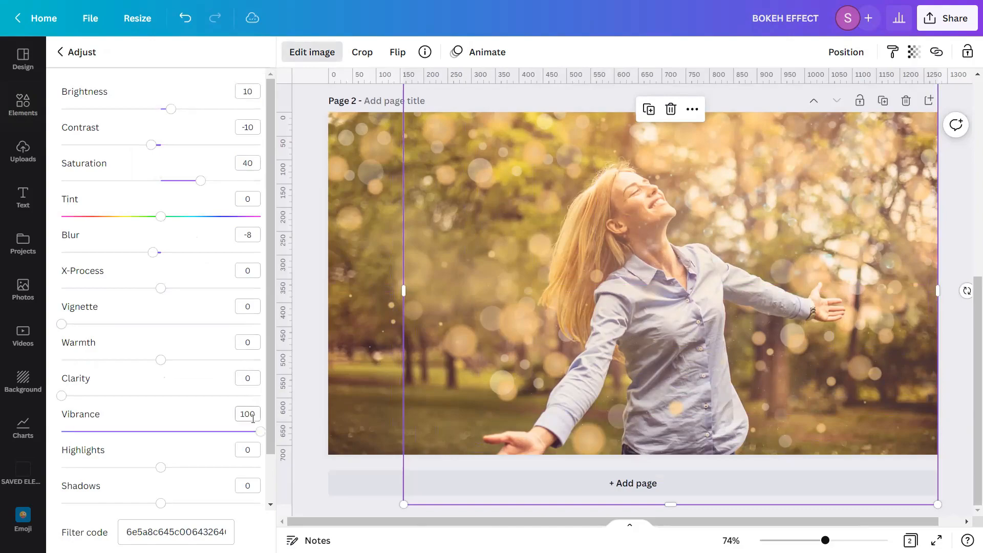
pyautogui.click(253, 451)
pyautogui.write('100')
pyautogui.press('Return')
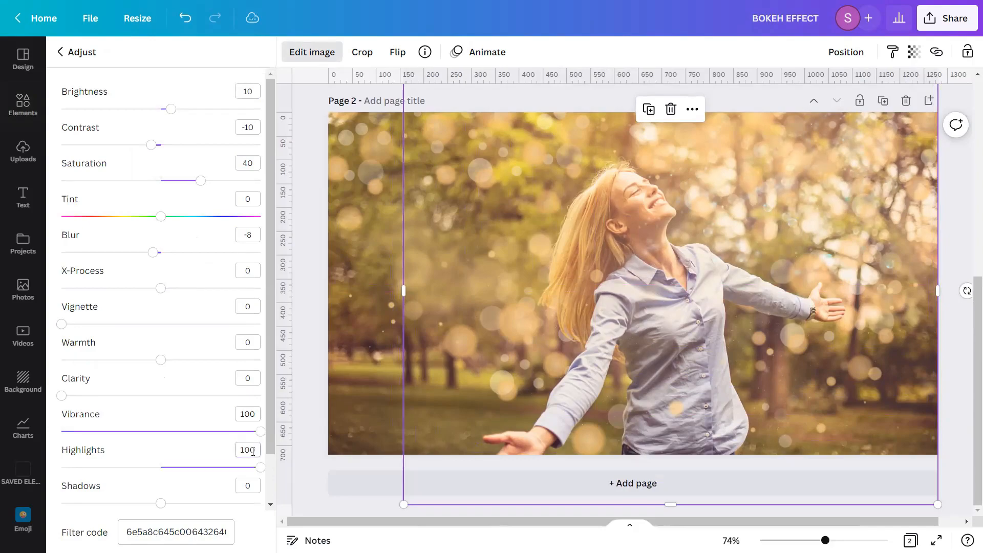
pyautogui.click(251, 490)
pyautogui.write('-100')
pyautogui.press('Return')
pyautogui.click(305, 376)
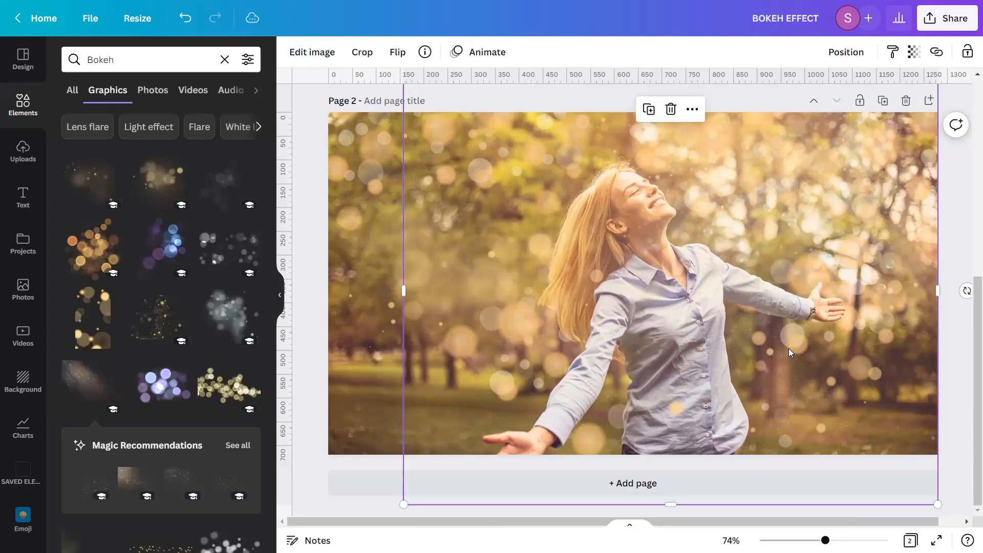
# Add a new blank page below the finished bokeh design
pyautogui.click(279, 297)
pyautogui.click(899, 328)
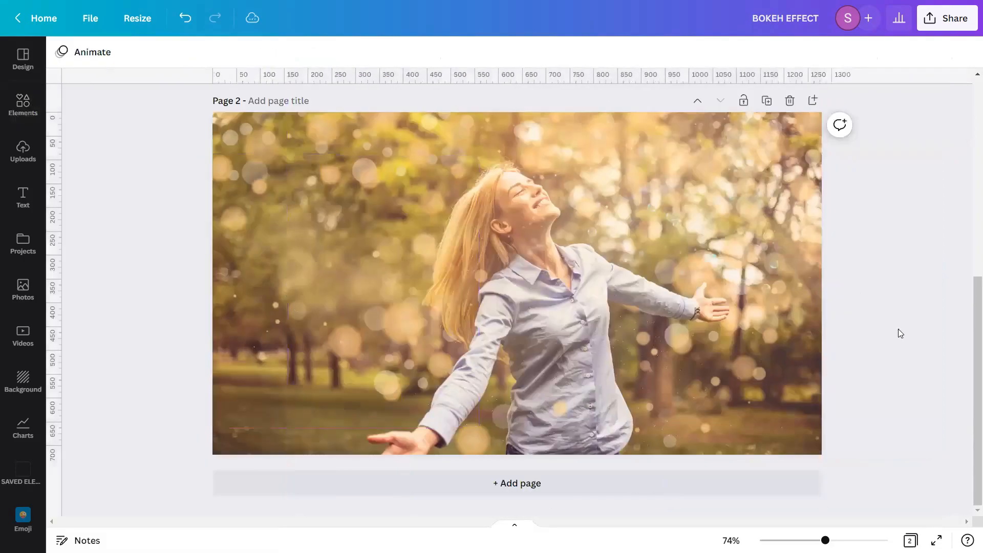
pyautogui.moveTo(969, 334); pyautogui.dragTo(969, 321)
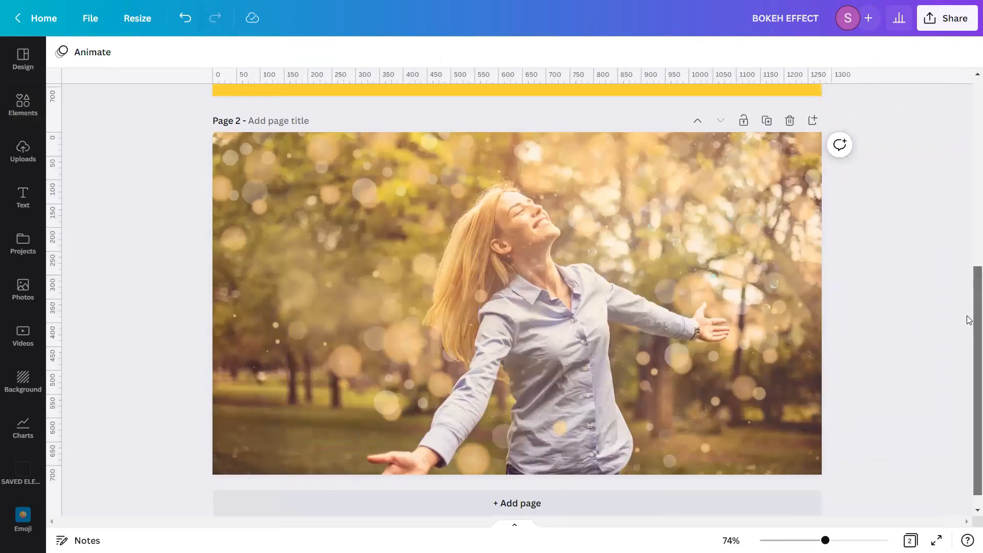
pyautogui.moveTo(825, 541)
pyautogui.mouseDown()
pyautogui.moveTo(853, 541)
pyautogui.moveTo(819, 541)
pyautogui.moveTo(828, 540)
pyautogui.mouseUp()
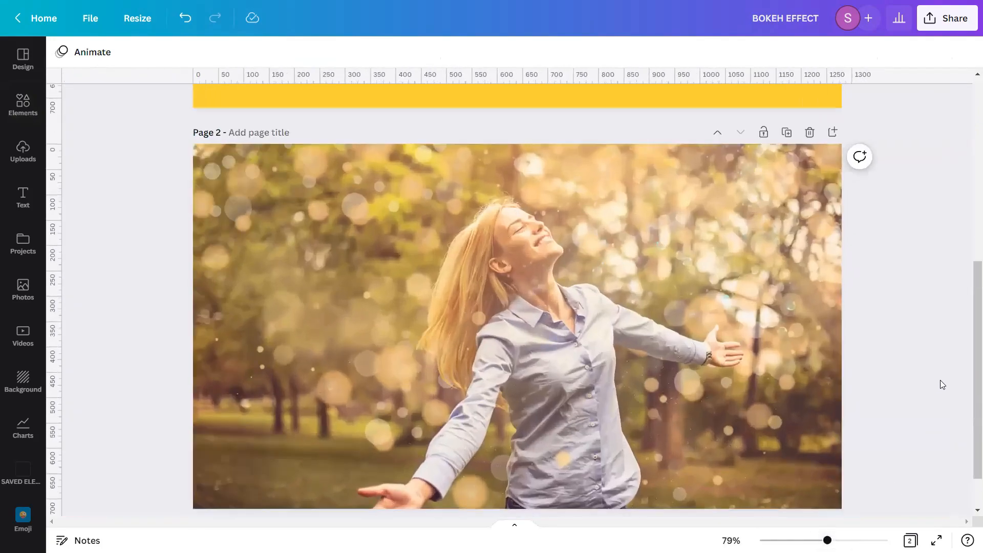
pyautogui.scroll(-1, 968, 354)
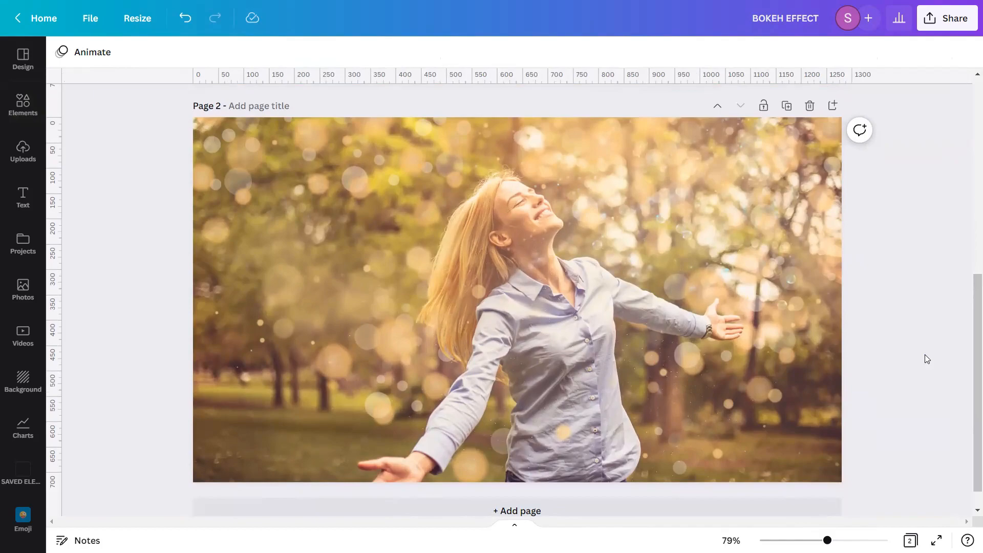
pyautogui.click(754, 509)
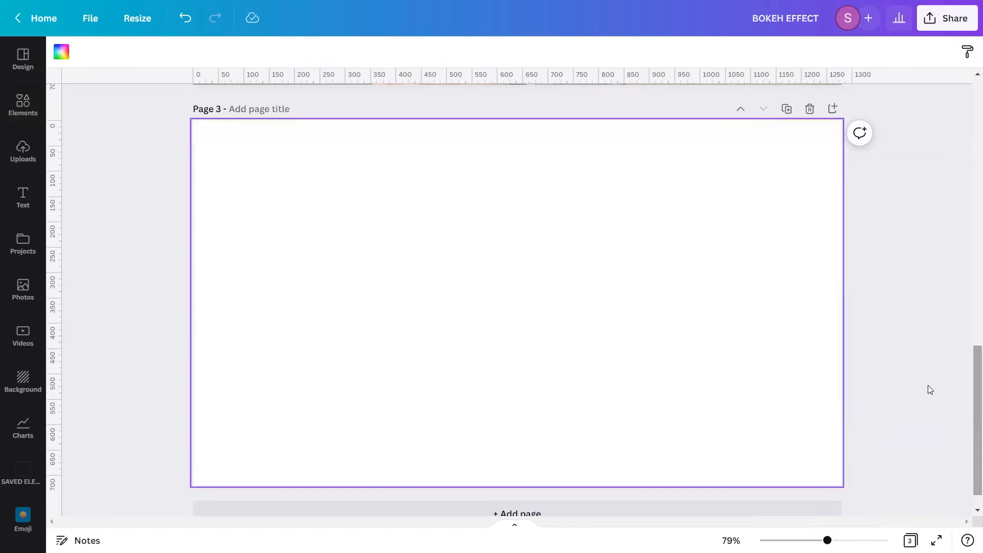
pyautogui.click(905, 388)
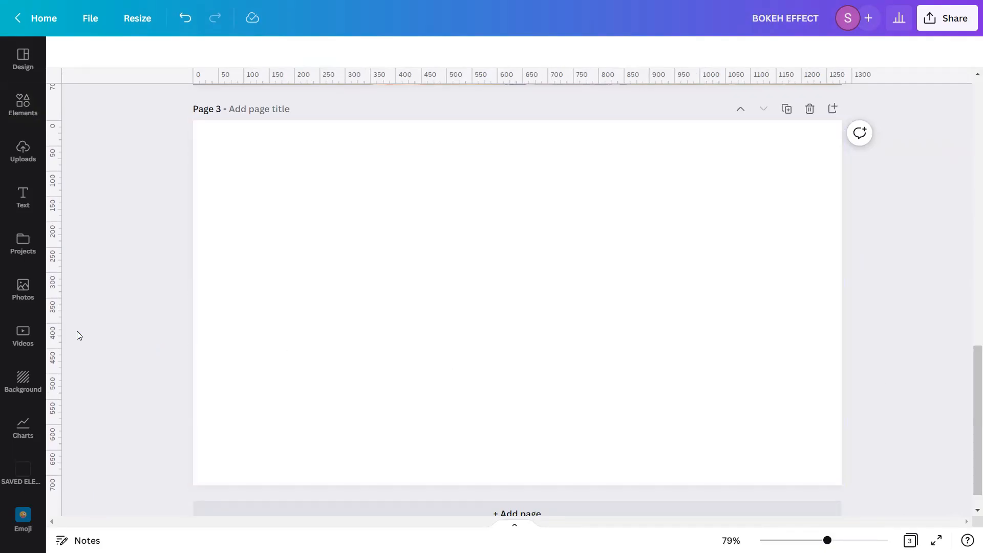
# Search photos for "A portrait of a handsome black man in front of colorful neon lights" and add the neon-lit portrait to page 3
pyautogui.click(5, 300)
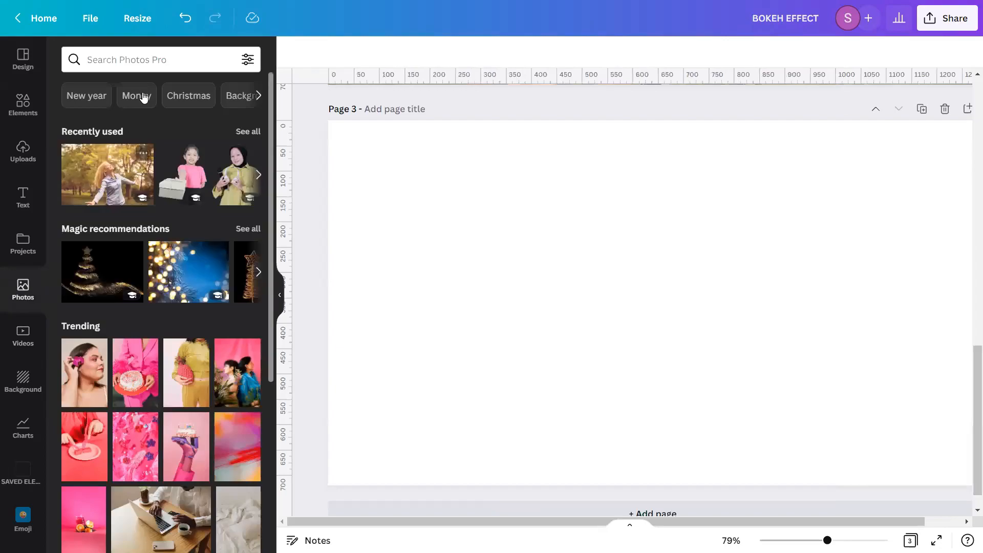
pyautogui.click(160, 67)
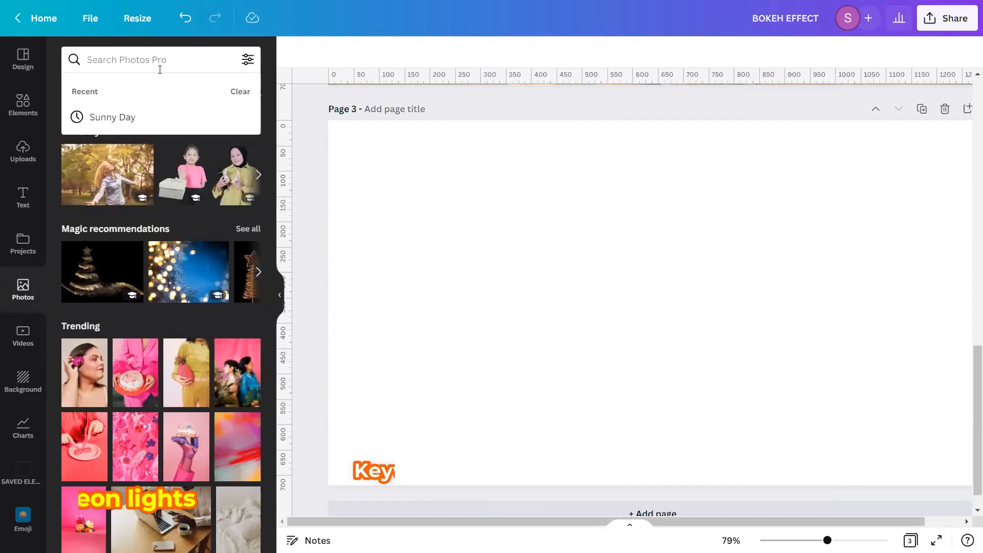
pyautogui.write('A')
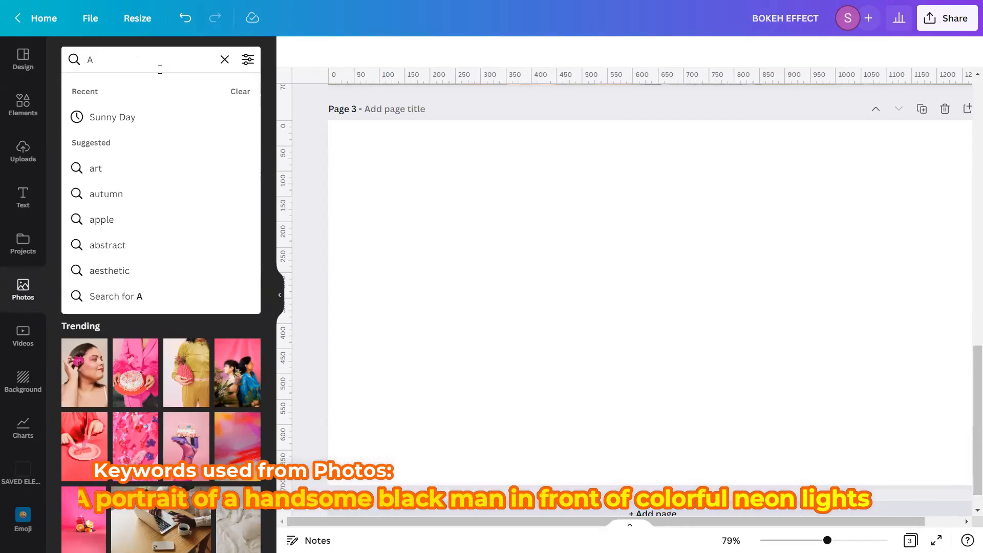
pyautogui.write(' portrait')
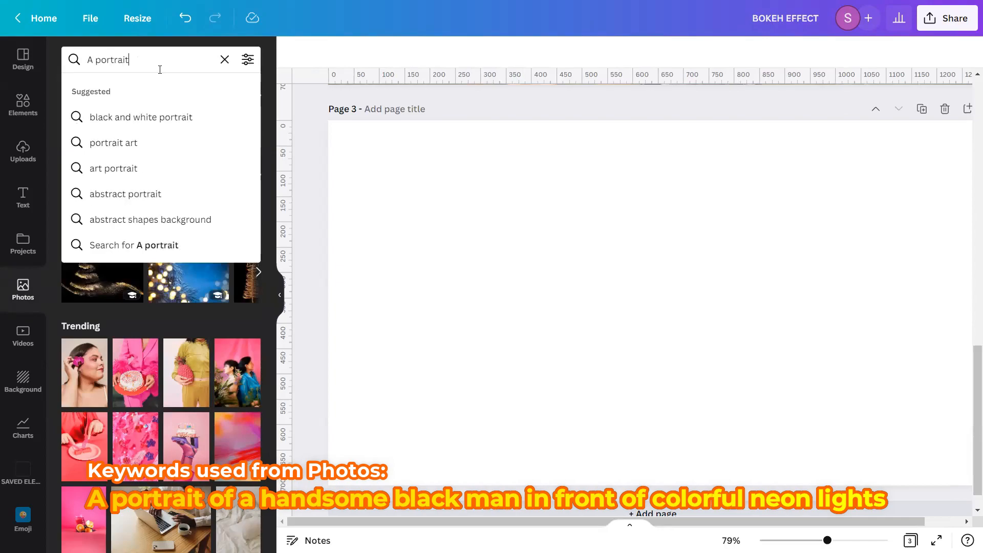
pyautogui.write(' of a')
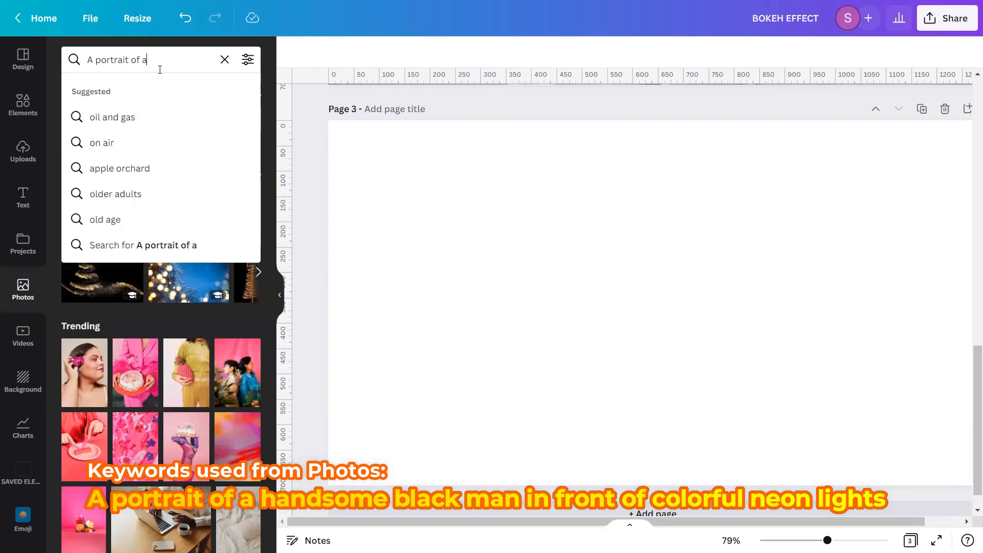
pyautogui.write(' handsome')
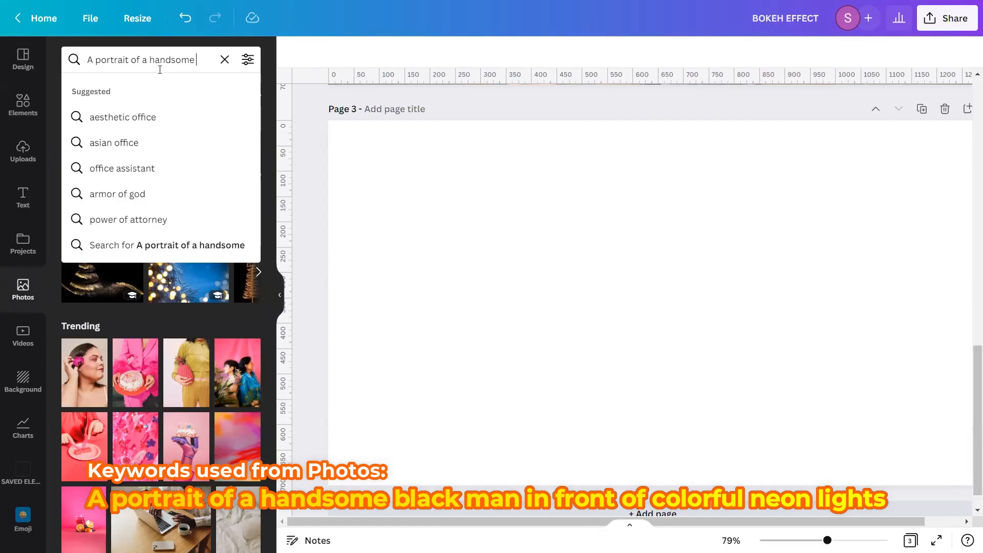
pyautogui.write(' black')
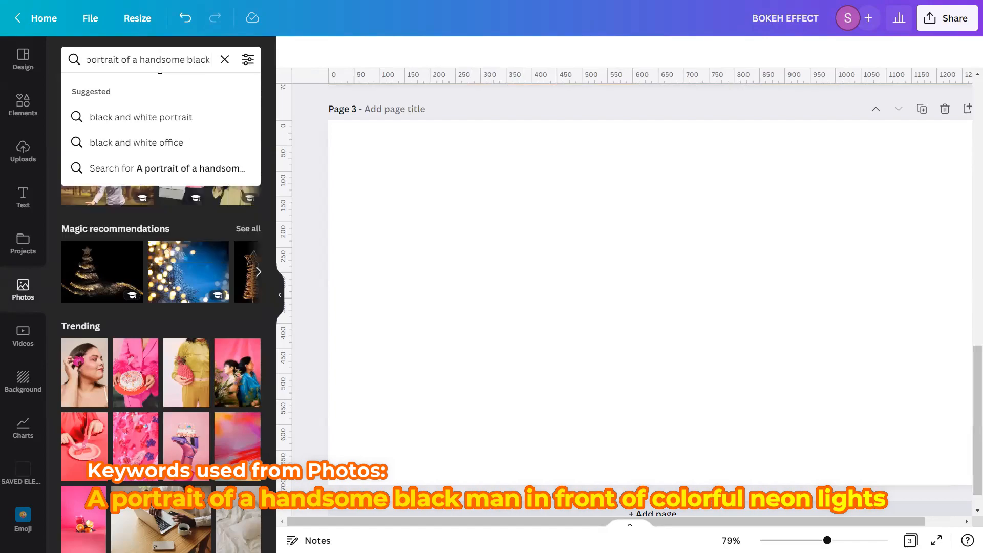
pyautogui.write(' man in front')
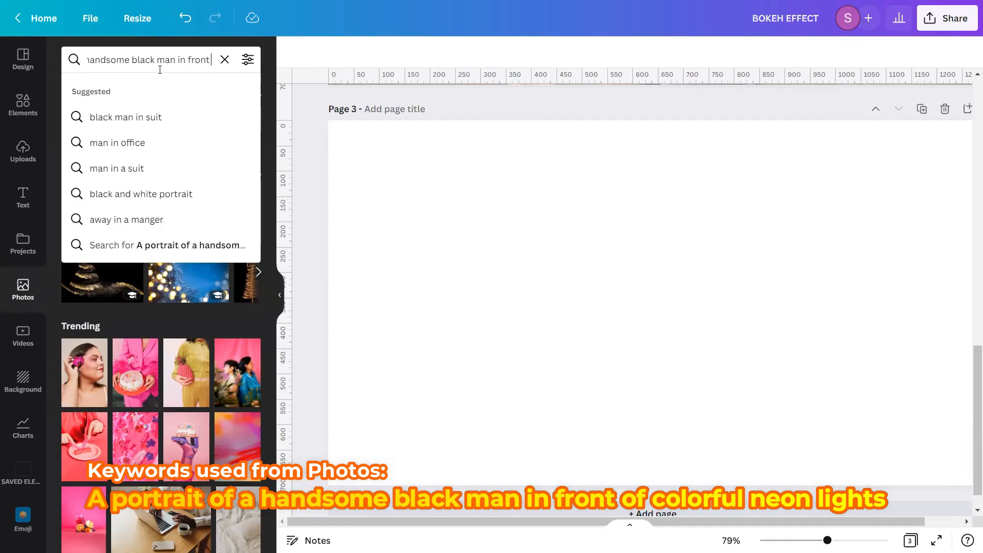
pyautogui.write(' of colorful neon lights')
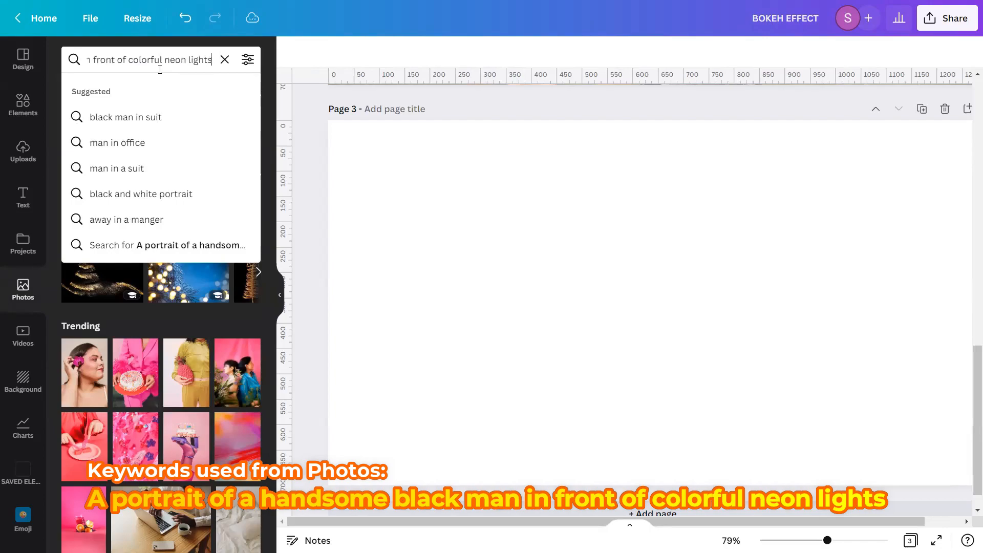
pyautogui.press('Return')
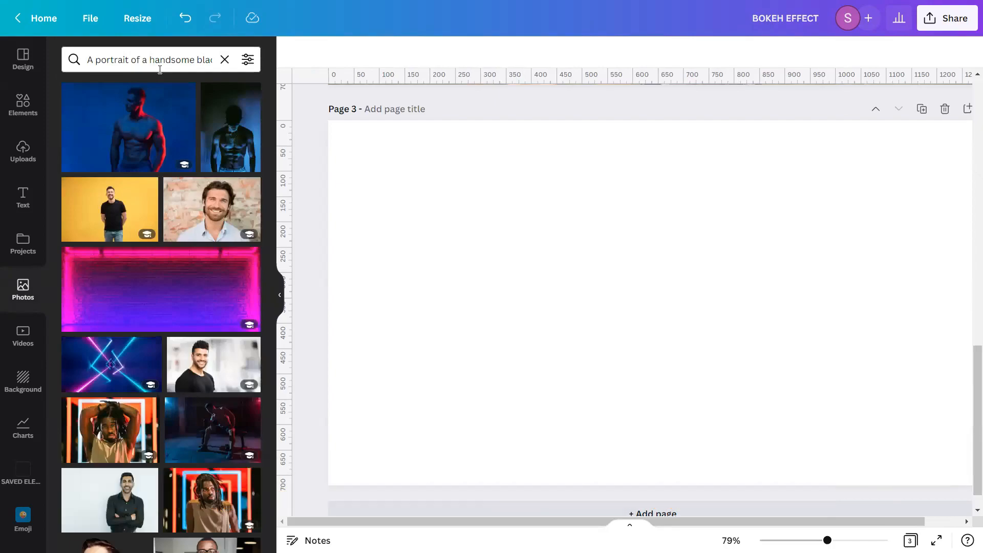
pyautogui.scroll(-4, 161, 144)
pyautogui.scroll(-3, 162, 140)
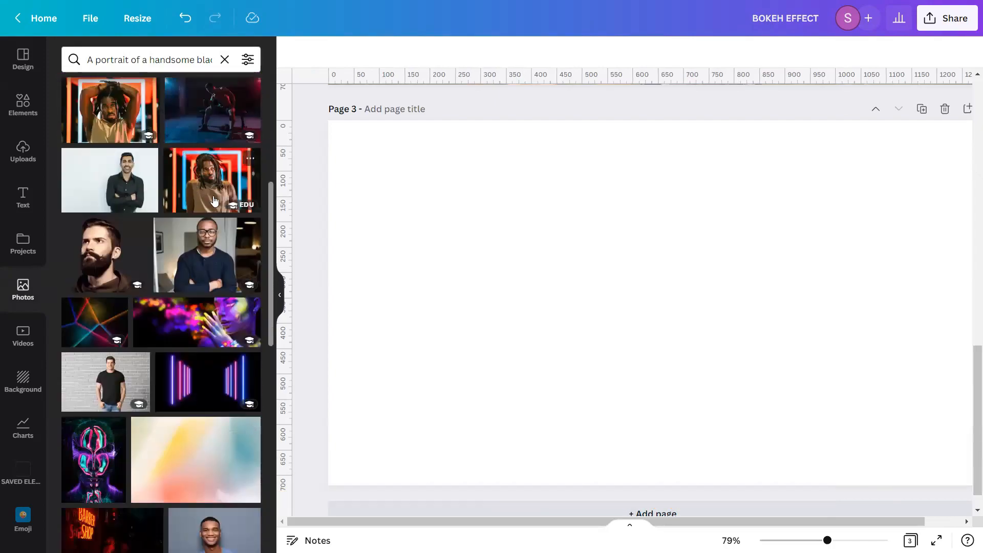
pyautogui.click(249, 158)
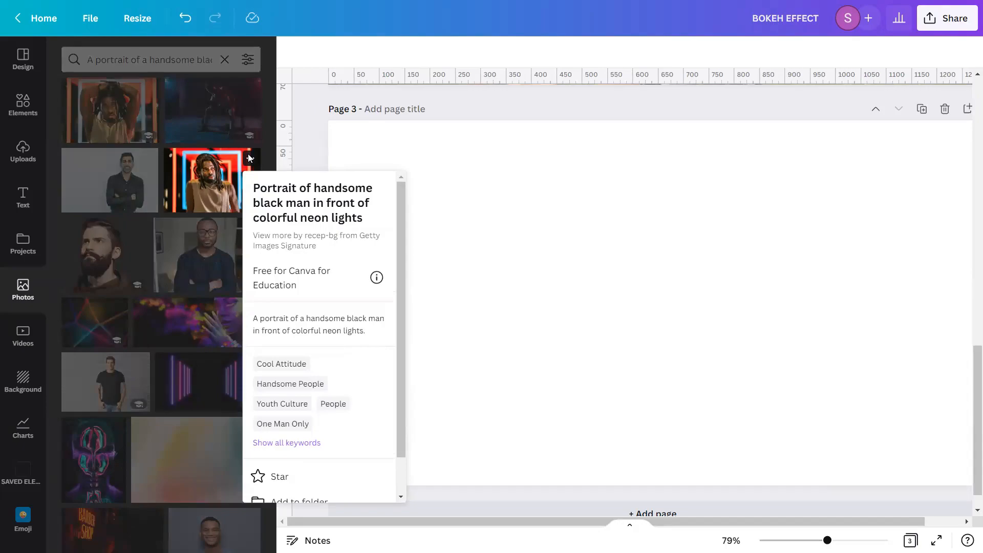
pyautogui.click(191, 186)
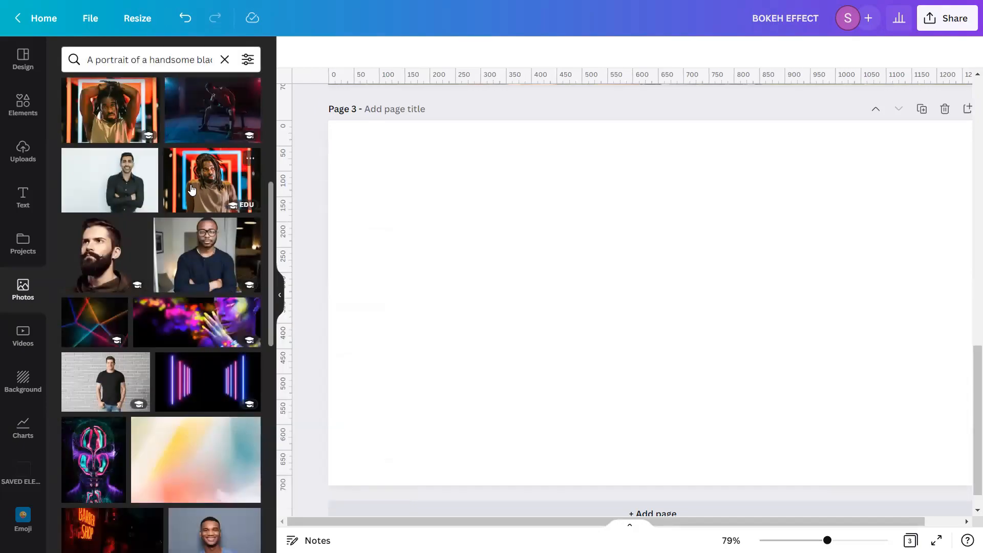
pyautogui.click(192, 190)
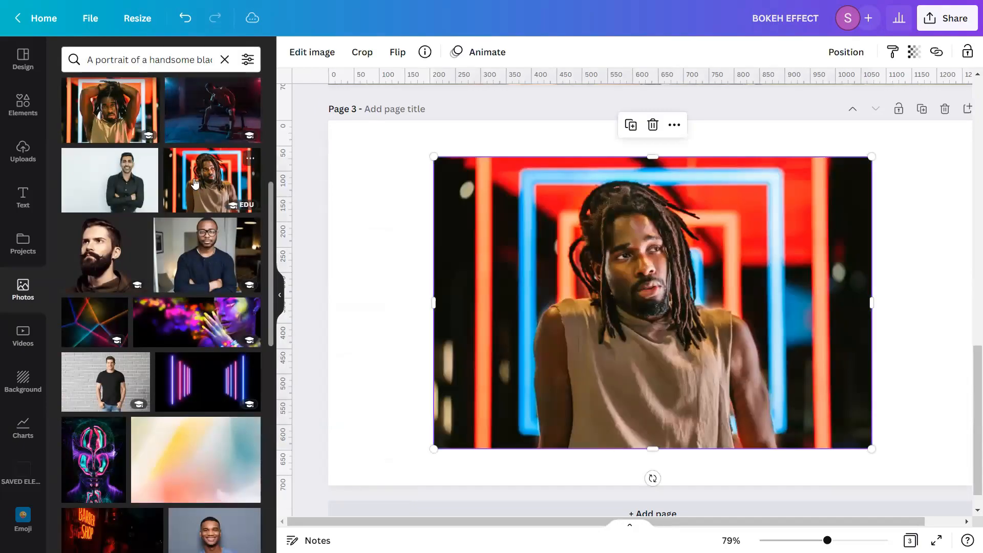
# Duplicate the portrait photo and set one copy as the page background
pyautogui.click(225, 60)
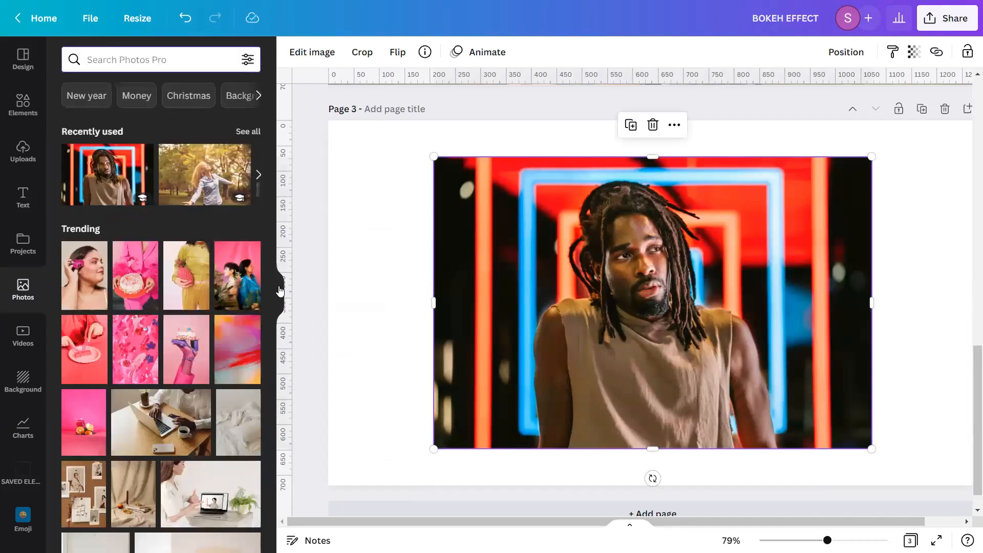
pyautogui.click(280, 290)
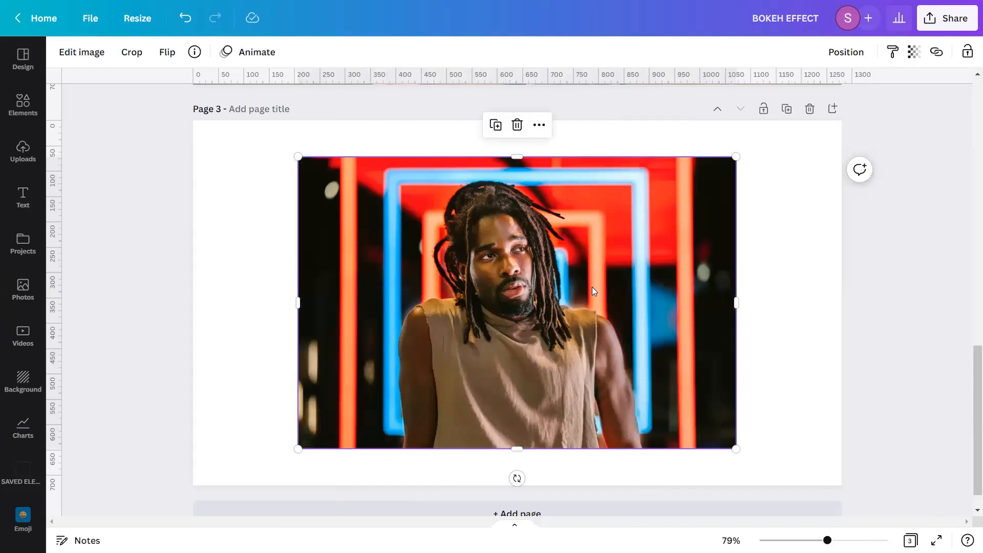
pyautogui.moveTo(592, 288); pyautogui.dragTo(872, 288)
pyautogui.click(398, 128)
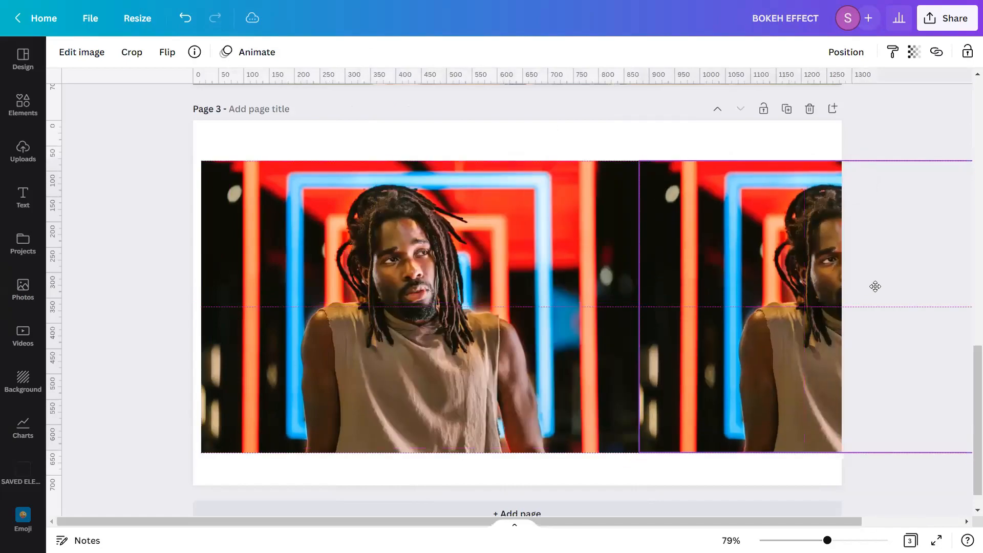
pyautogui.moveTo(876, 286); pyautogui.dragTo(875, 286)
pyautogui.click(482, 291)
pyautogui.rightClick(481, 291)
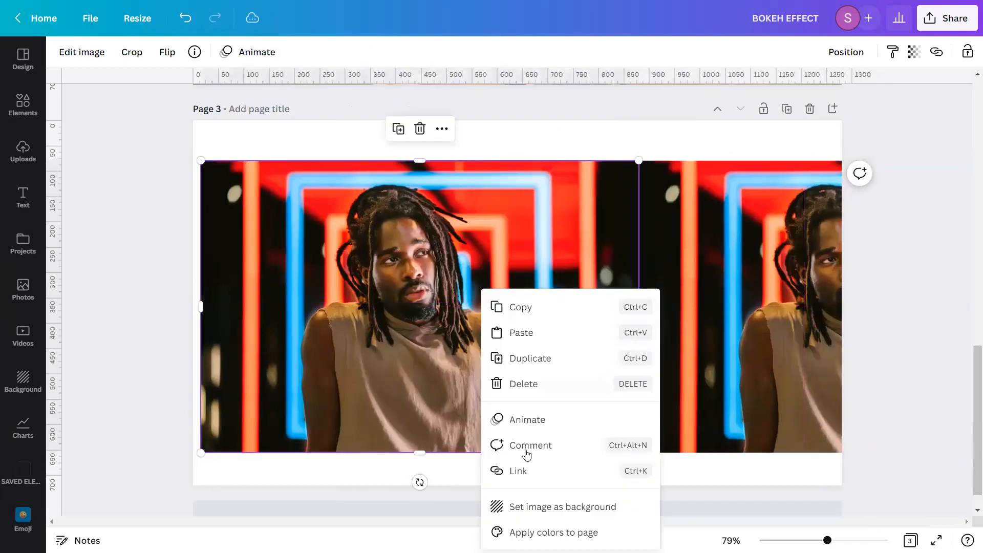
pyautogui.click(512, 507)
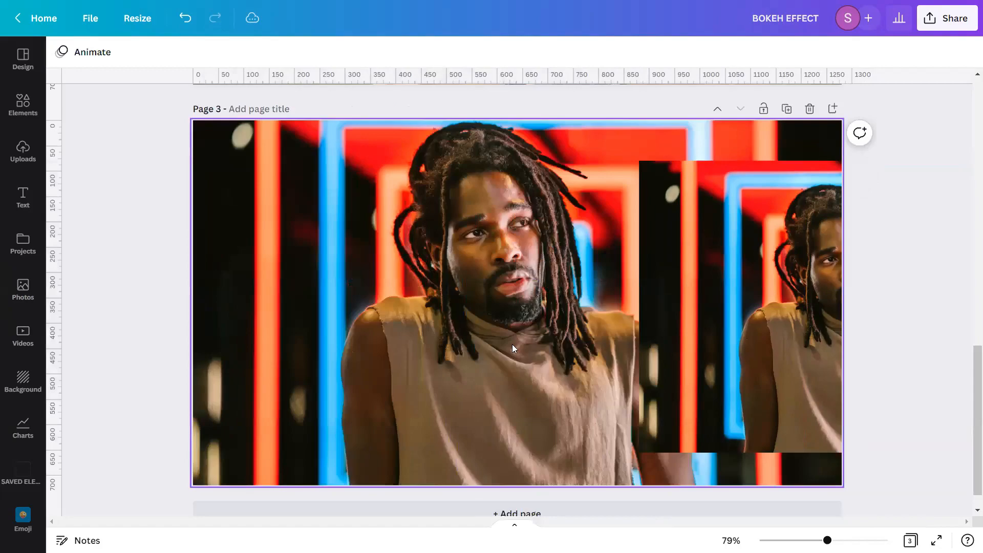
# Move the remaining portrait copy over the centre of the page and remove its background with Background Remover
pyautogui.moveTo(762, 314); pyautogui.dragTo(422, 307)
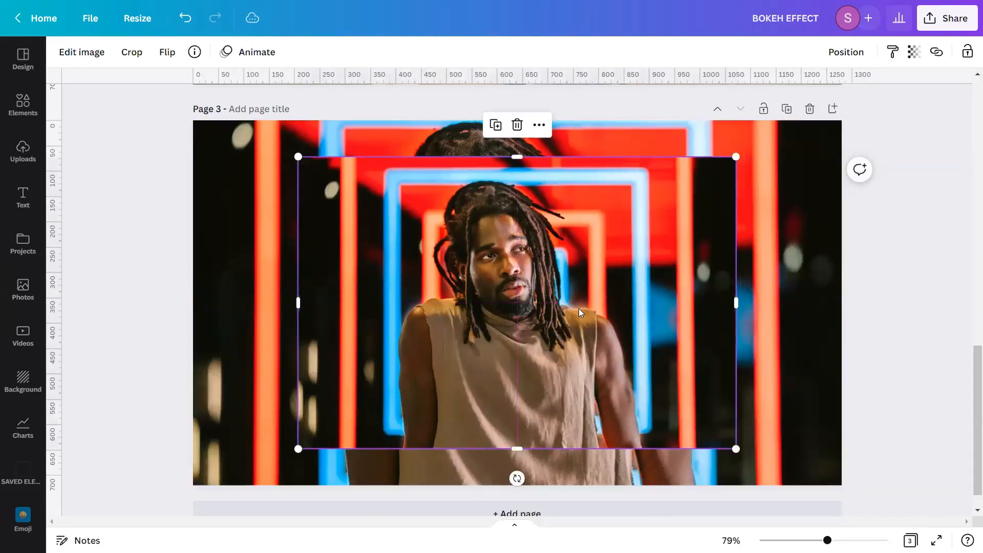
pyautogui.click(75, 61)
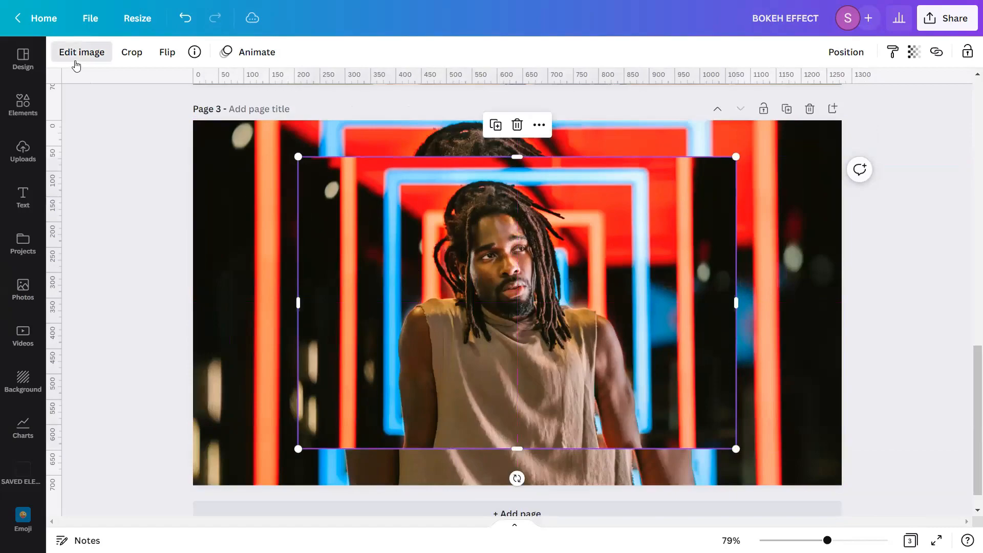
pyautogui.click(119, 253)
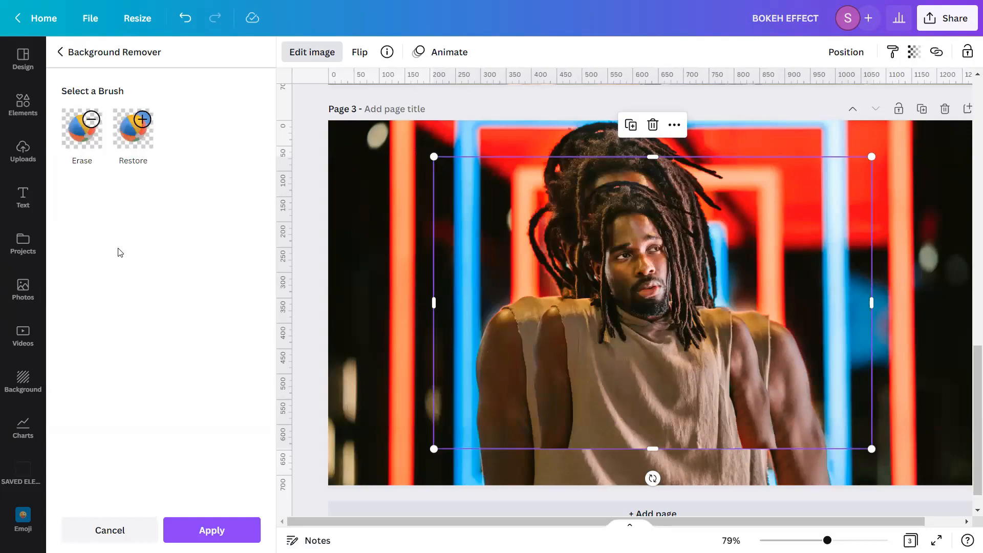
pyautogui.click(212, 530)
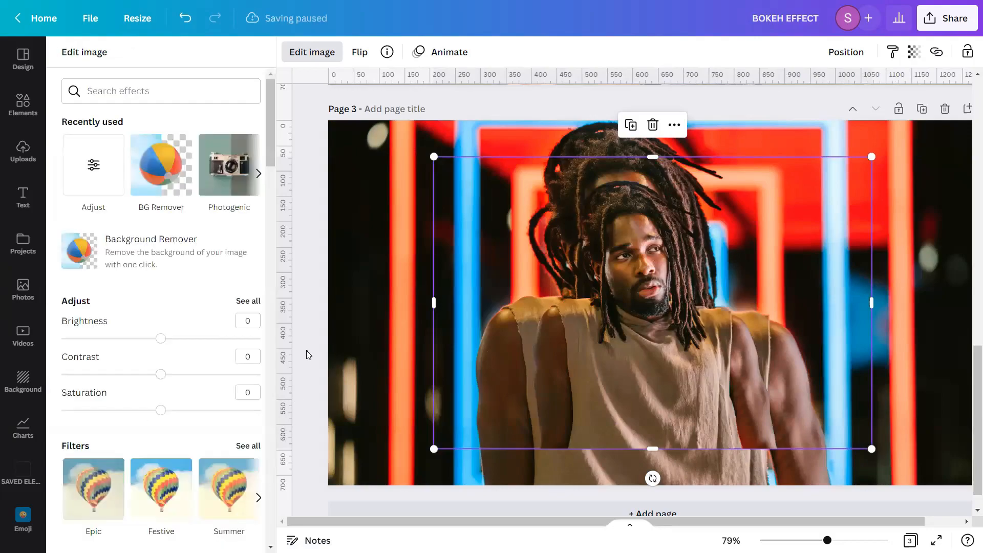
pyautogui.click(307, 351)
pyautogui.click(884, 331)
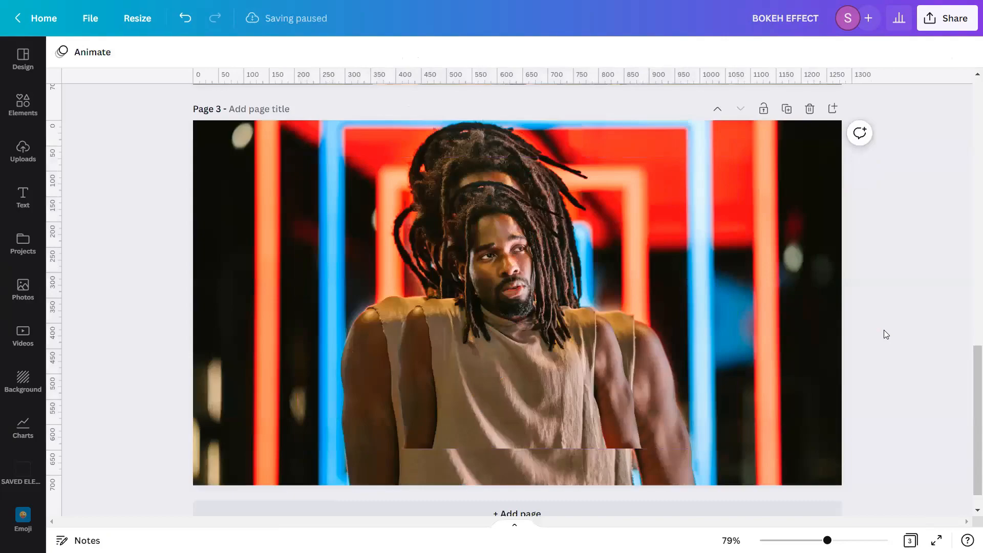
# Enlarge the cutout portrait from its top-left and bottom-right corners to fill the page, then lock it
pyautogui.scroll(1, 450, 328)
pyautogui.click(334, 261)
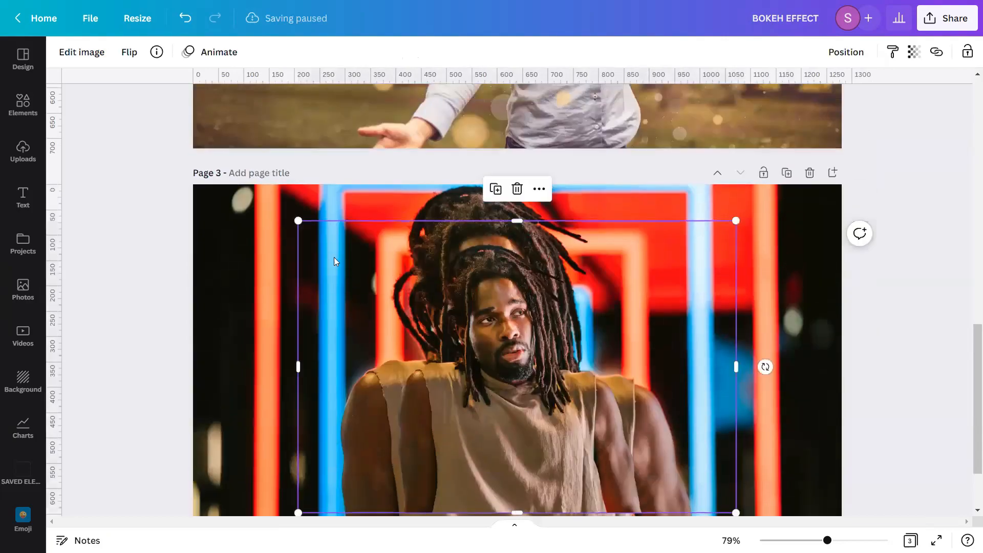
pyautogui.moveTo(298, 221); pyautogui.dragTo(198, 144)
pyautogui.scroll(-2, 849, 191)
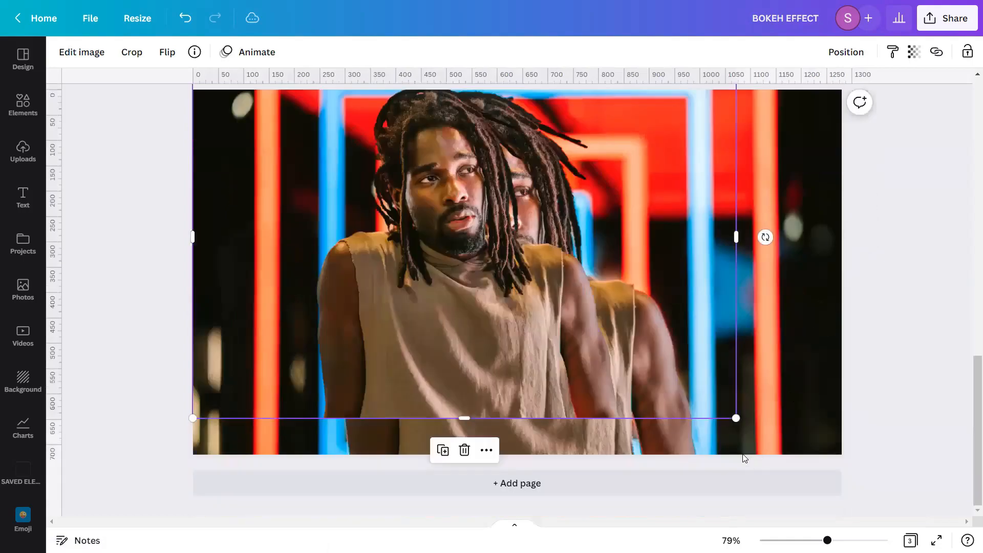
pyautogui.moveTo(736, 418); pyautogui.dragTo(823, 516)
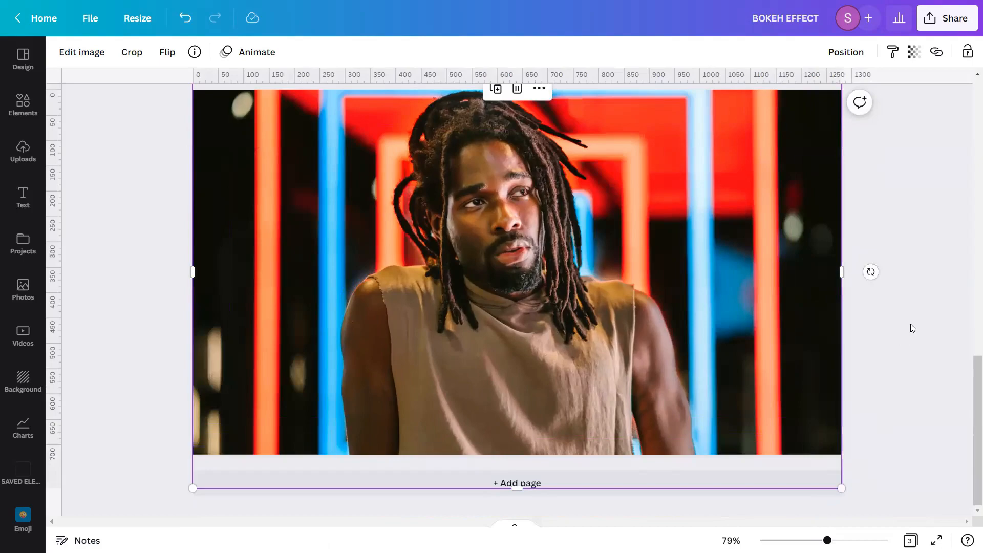
pyautogui.click(959, 53)
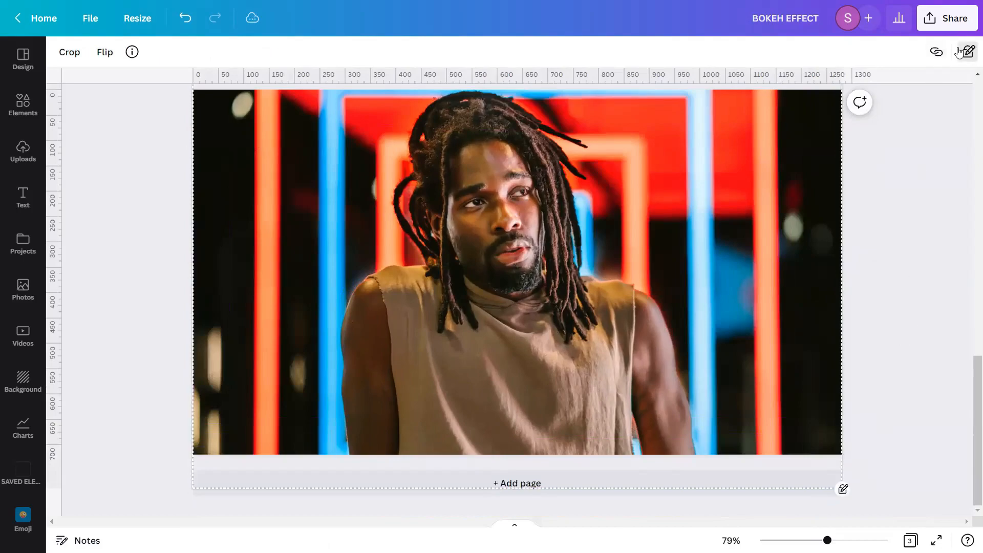
pyautogui.click(925, 306)
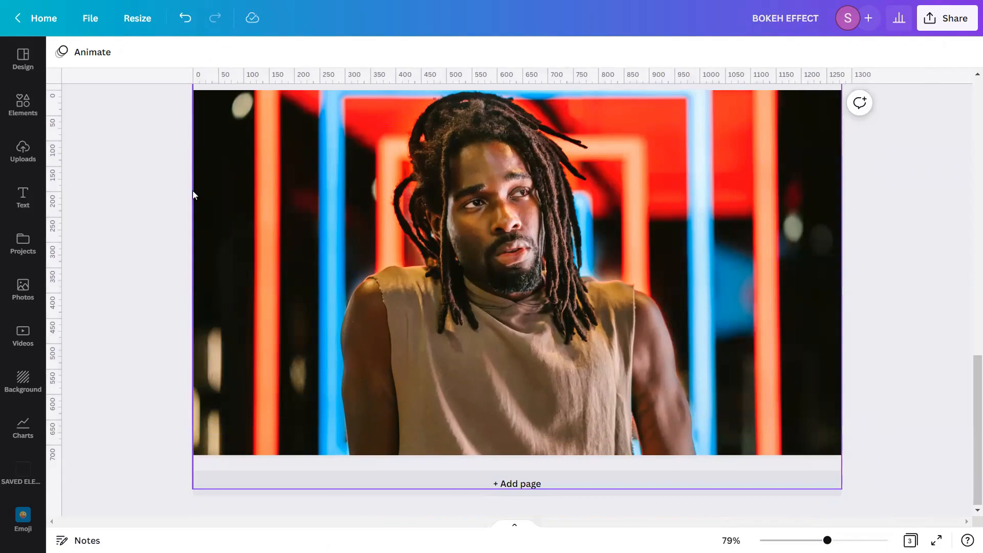
# Browse the Bokeh graphics results and add the "Small Bokeh Dots" graphic to page 3
pyautogui.click(26, 107)
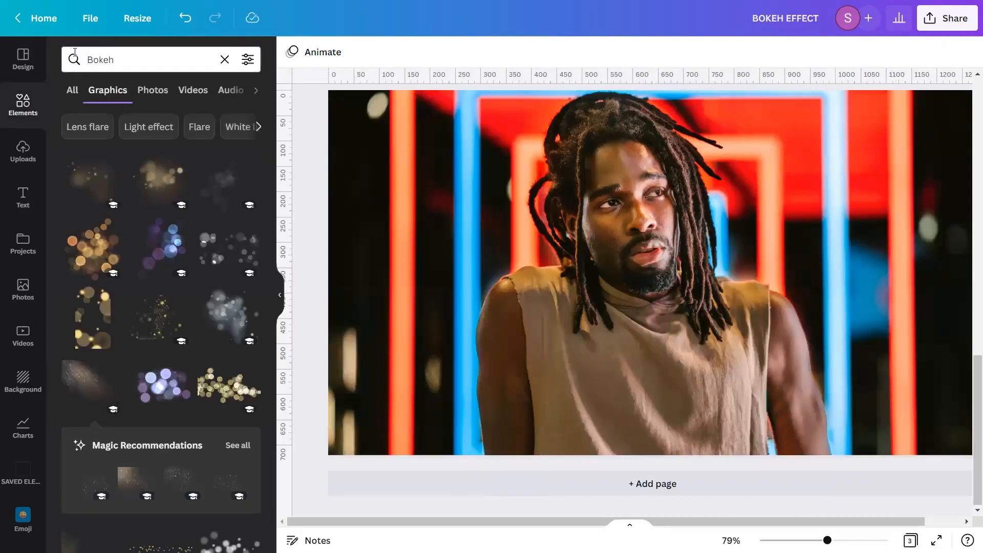
pyautogui.scroll(-9, 254, 205)
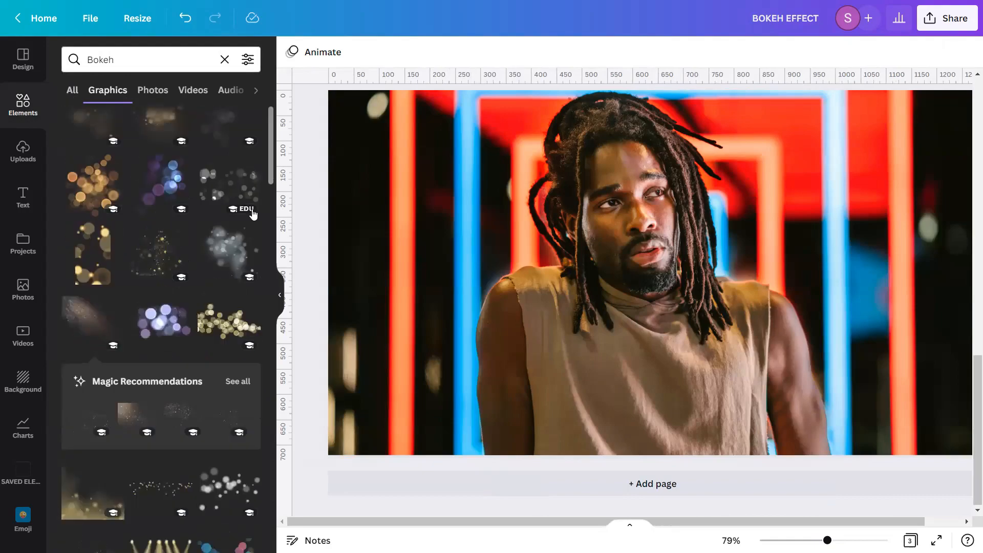
pyautogui.scroll(-5, 252, 212)
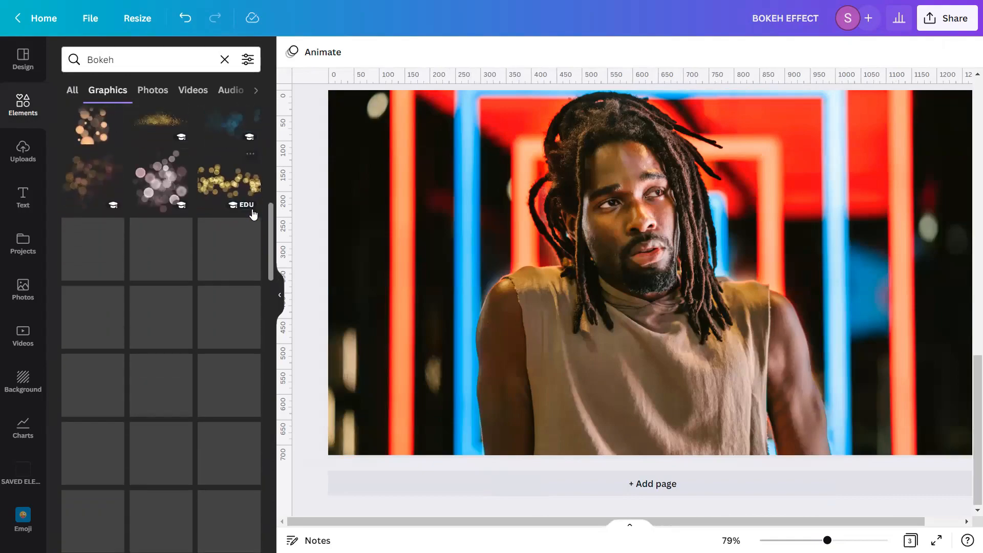
pyautogui.scroll(-10, 251, 220)
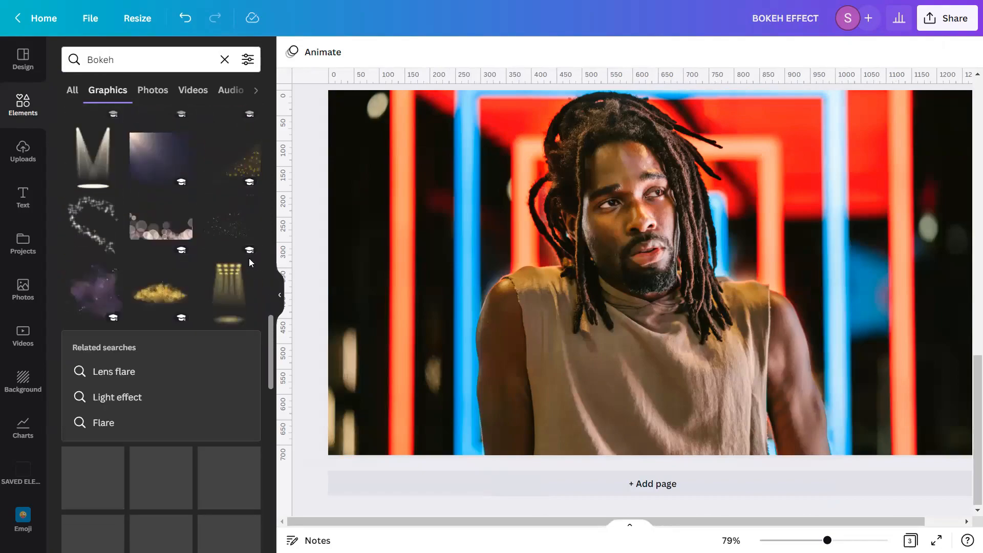
pyautogui.scroll(-10, 249, 261)
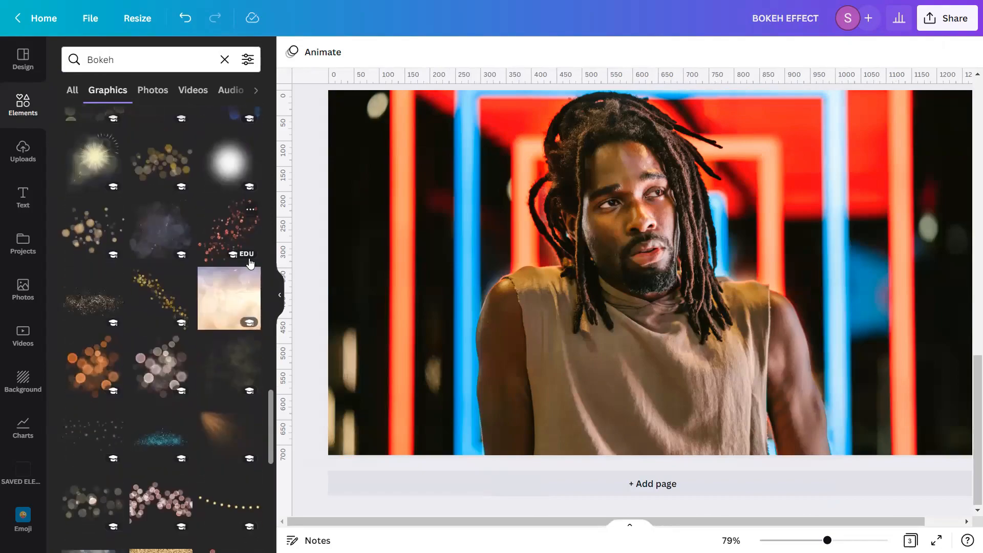
pyautogui.scroll(-10, 249, 262)
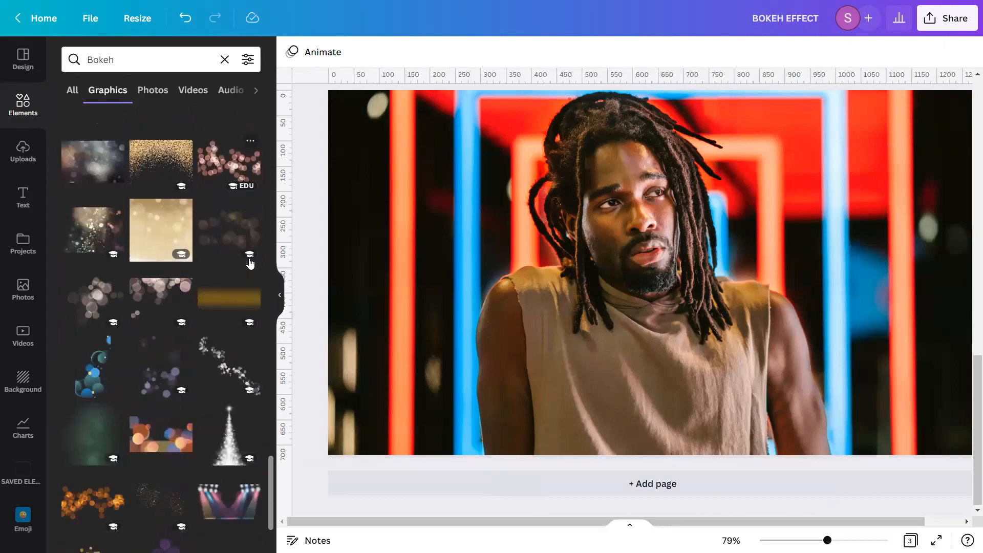
pyautogui.scroll(-3, 250, 263)
pyautogui.scroll(-5, 250, 262)
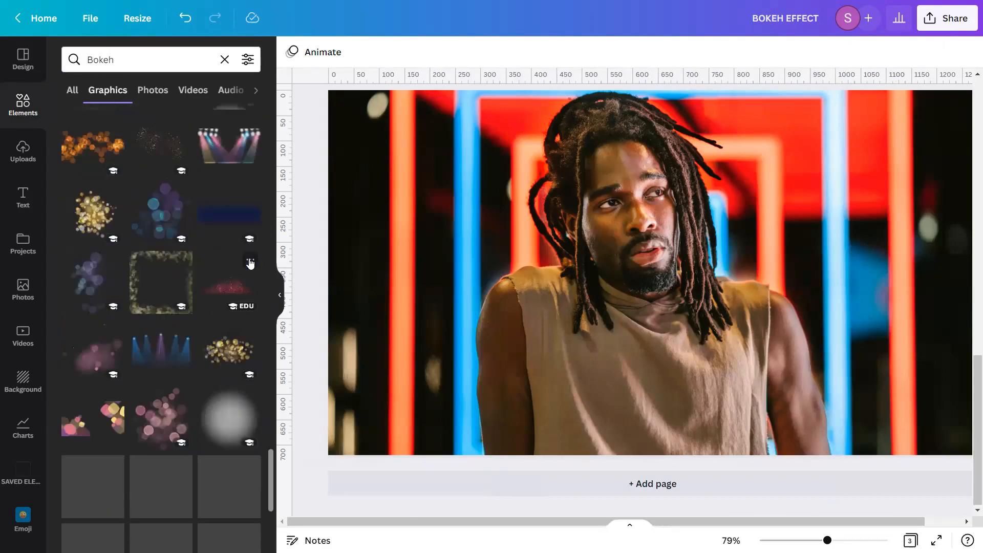
pyautogui.scroll(-10, 250, 263)
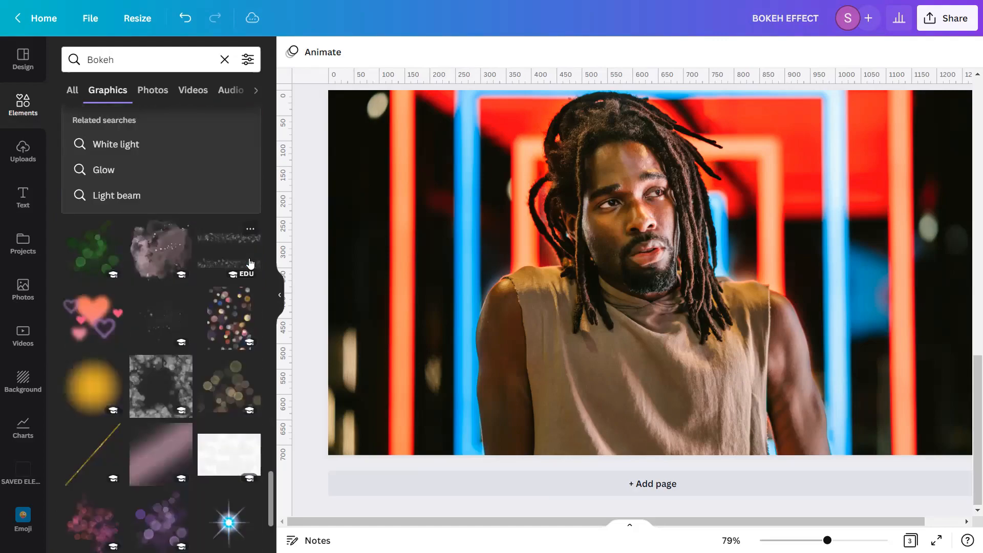
pyautogui.scroll(-8, 250, 263)
pyautogui.scroll(-10, 249, 263)
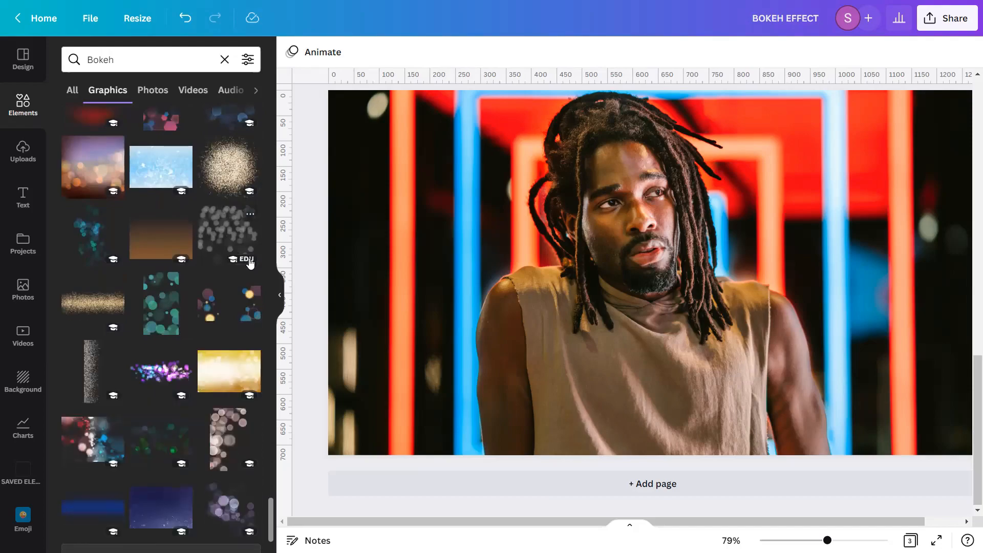
pyautogui.scroll(-5, 250, 263)
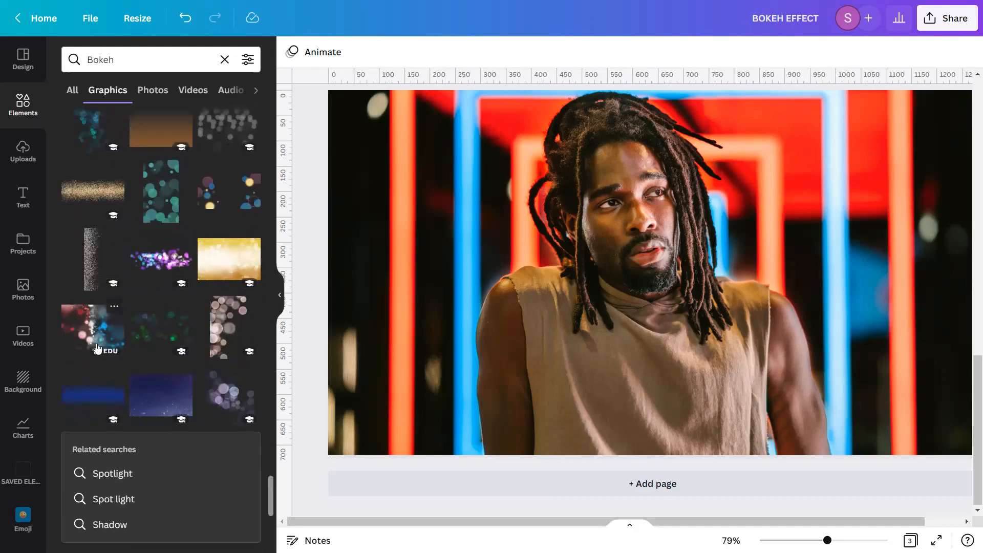
pyautogui.click(114, 308)
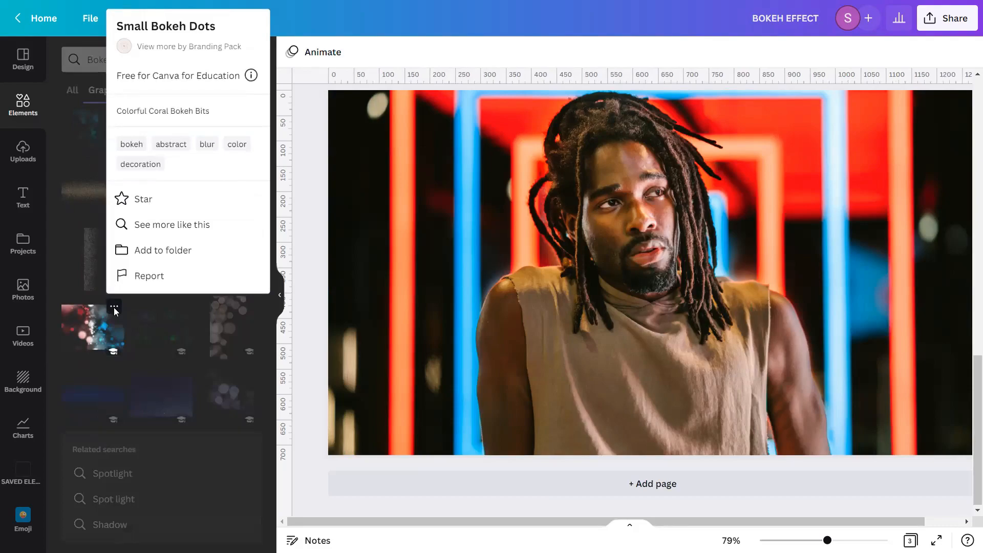
pyautogui.click(84, 331)
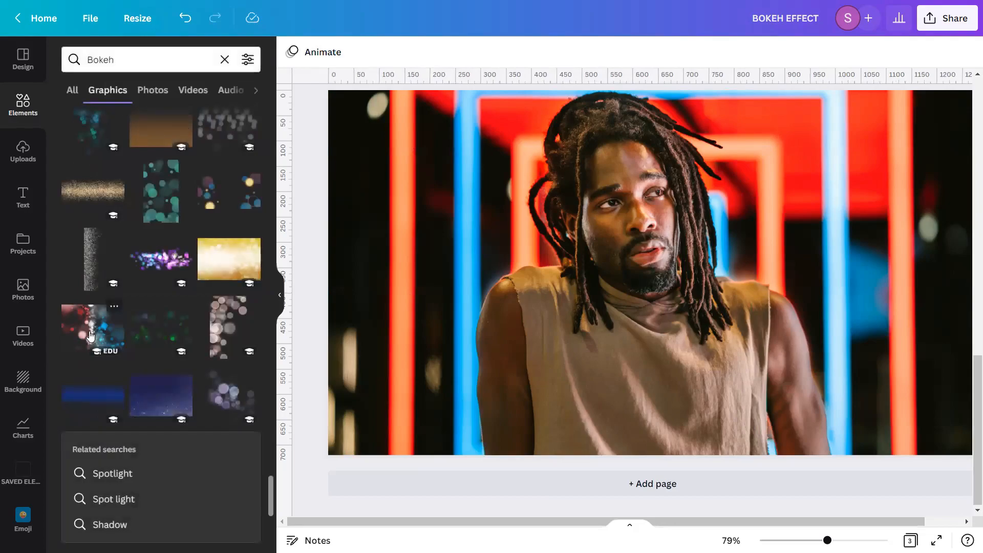
pyautogui.click(84, 331)
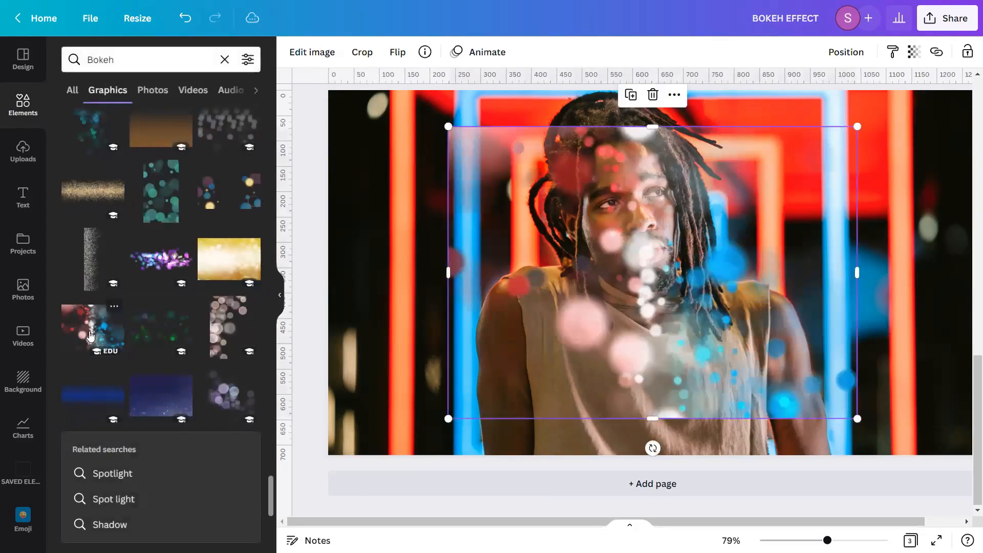
# Enlarge the bokeh graphic and position it over the left side of the page
pyautogui.click(280, 295)
pyautogui.scroll(1, 565, 387)
pyautogui.moveTo(566, 392); pyautogui.dragTo(856, 301)
pyautogui.click(346, 99)
pyautogui.click(341, 302)
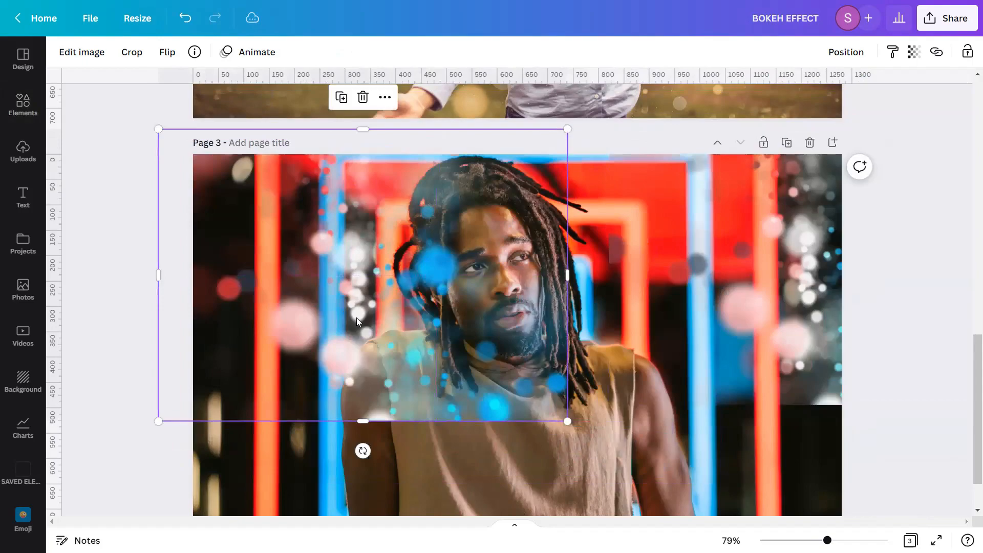
pyautogui.scroll(-1, 256, 328)
pyautogui.moveTo(154, 358); pyautogui.dragTo(85, 409)
pyautogui.moveTo(565, 407); pyautogui.dragTo(694, 515)
pyautogui.moveTo(391, 312)
pyautogui.mouseDown()
pyautogui.moveTo(391, 358)
pyautogui.moveTo(391, 300)
pyautogui.mouseUp()
pyautogui.scroll(2, 352, 362)
pyautogui.moveTo(352, 363); pyautogui.dragTo(333, 386)
pyautogui.scroll(-1, 333, 386)
pyautogui.scroll(-3, 333, 387)
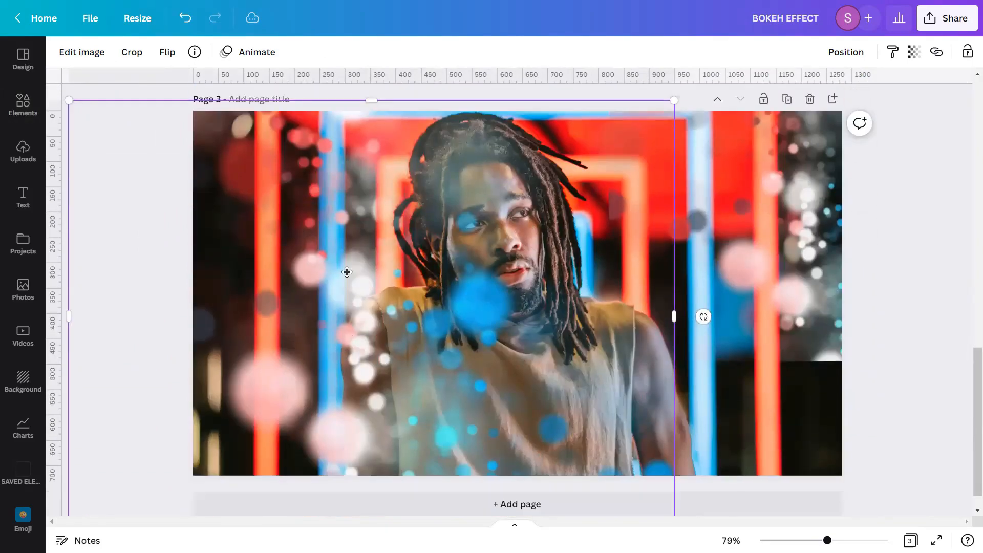
pyautogui.moveTo(364, 280); pyautogui.dragTo(333, 268)
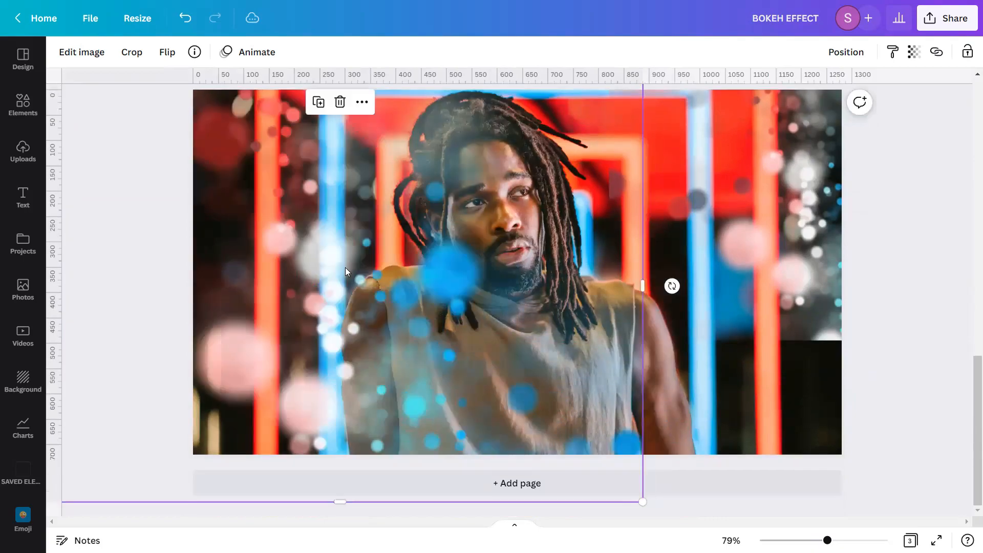
# Move the second bokeh graphic over the right half of the page
pyautogui.moveTo(792, 263); pyautogui.dragTo(609, 295)
pyautogui.moveTo(532, 371); pyautogui.dragTo(382, 477)
pyautogui.scroll(2, 880, 320)
pyautogui.moveTo(741, 372); pyautogui.dragTo(797, 322)
pyautogui.scroll(-2, 688, 303)
pyautogui.moveTo(688, 274); pyautogui.dragTo(650, 317)
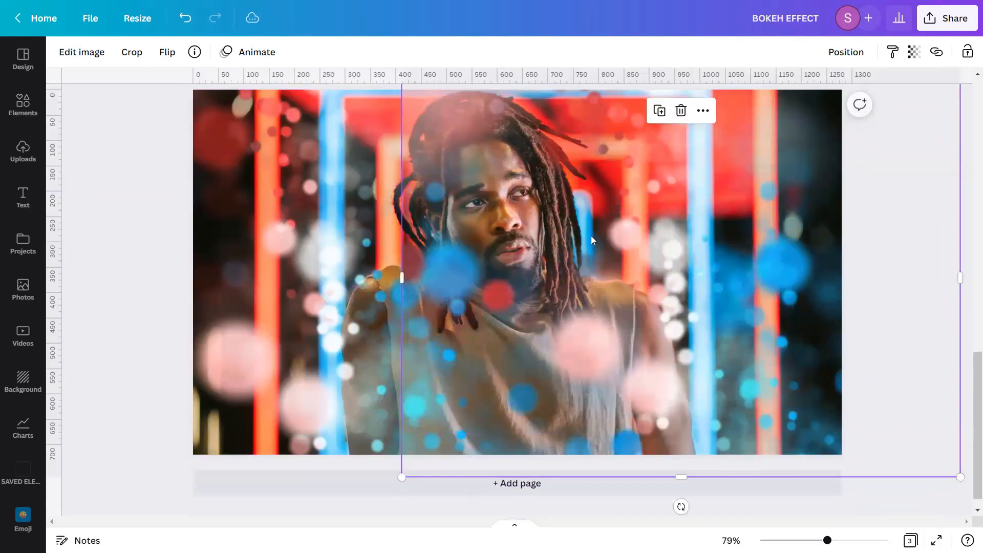
# Flip the right bokeh graphic vertically and adjust its position
pyautogui.click(167, 52)
pyautogui.click(182, 121)
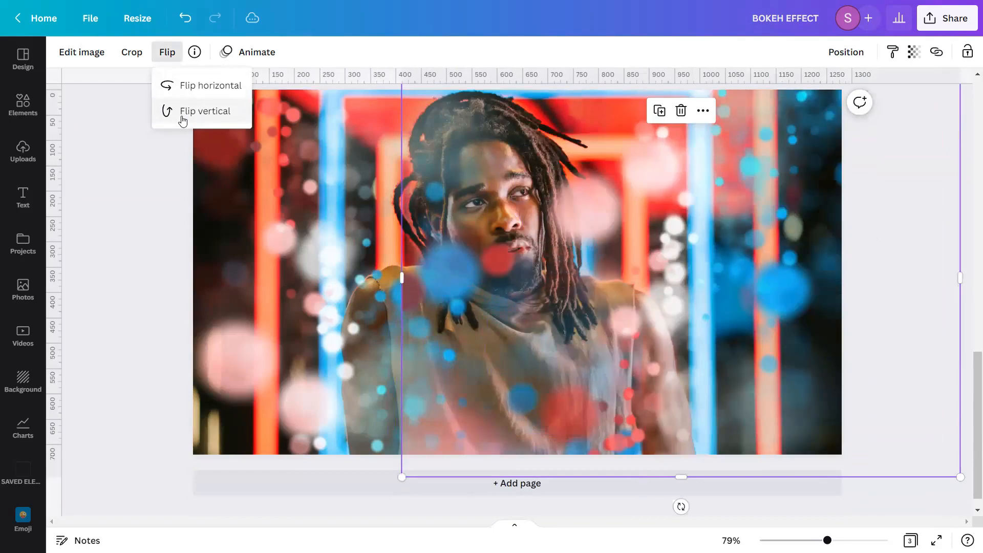
pyautogui.moveTo(693, 273); pyautogui.dragTo(649, 311)
pyautogui.scroll(1, 735, 297)
pyautogui.scroll(-2, 717, 315)
pyautogui.moveTo(748, 319); pyautogui.dragTo(753, 286)
# Enlarge the right bokeh graphic from its top-right corner and nudge it into place
pyautogui.scroll(2, 751, 348)
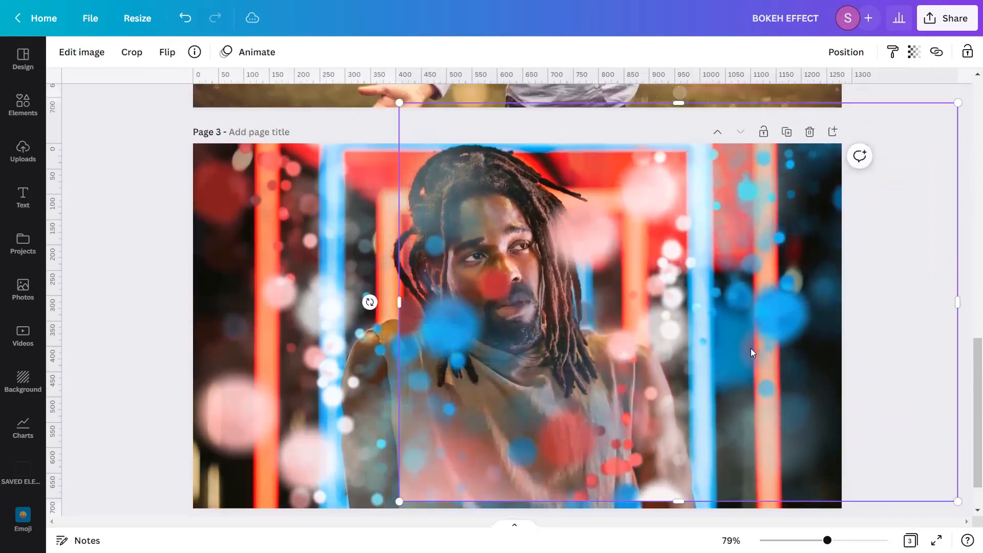
pyautogui.scroll(-2, 727, 328)
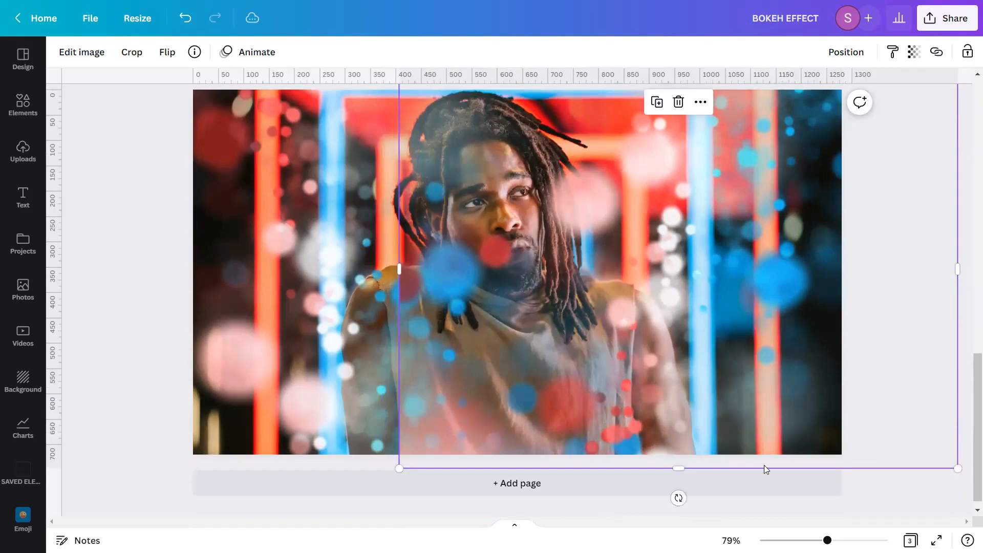
pyautogui.scroll(-3, 765, 465)
pyautogui.scroll(-2, 764, 465)
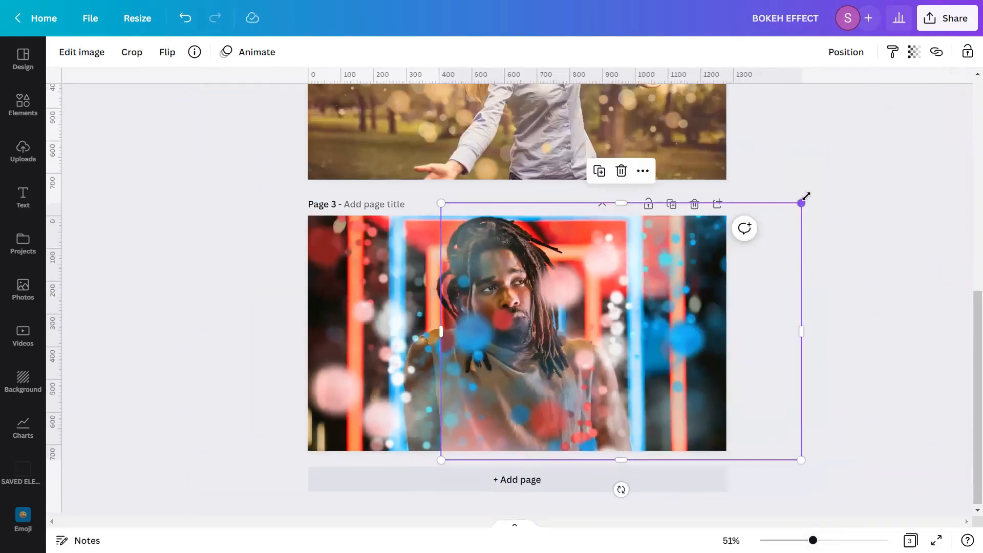
pyautogui.moveTo(807, 196); pyautogui.dragTo(887, 133)
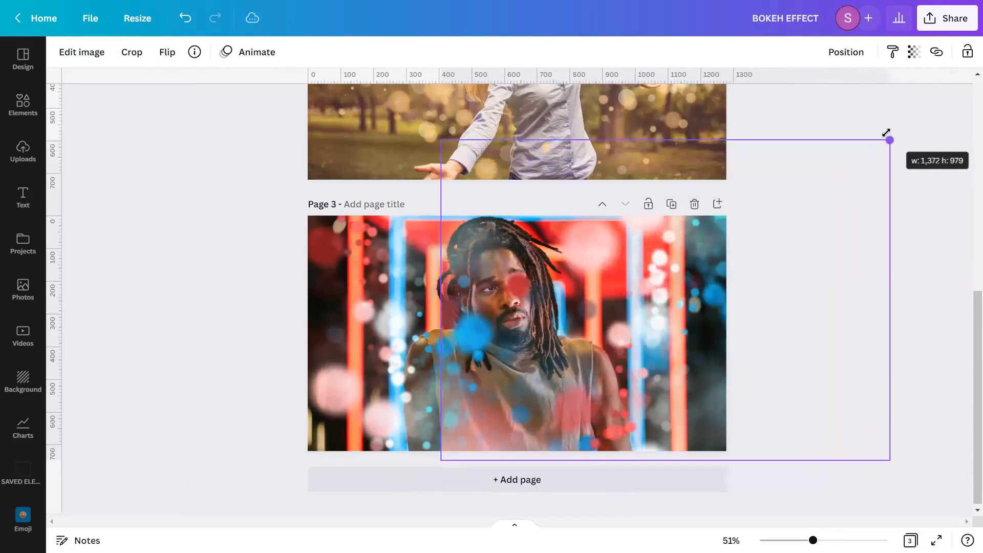
pyautogui.moveTo(836, 356); pyautogui.dragTo(807, 377)
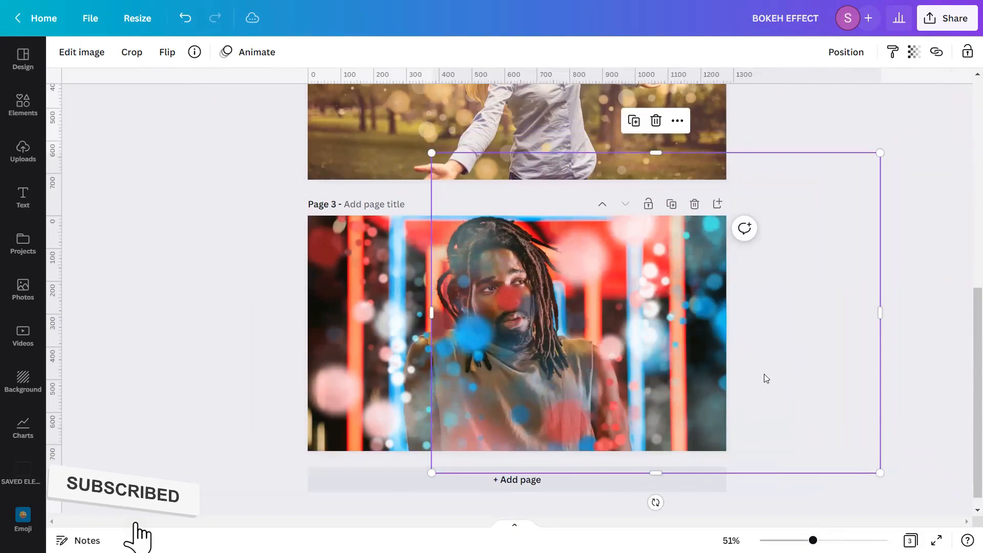
pyautogui.moveTo(679, 364); pyautogui.dragTo(671, 364)
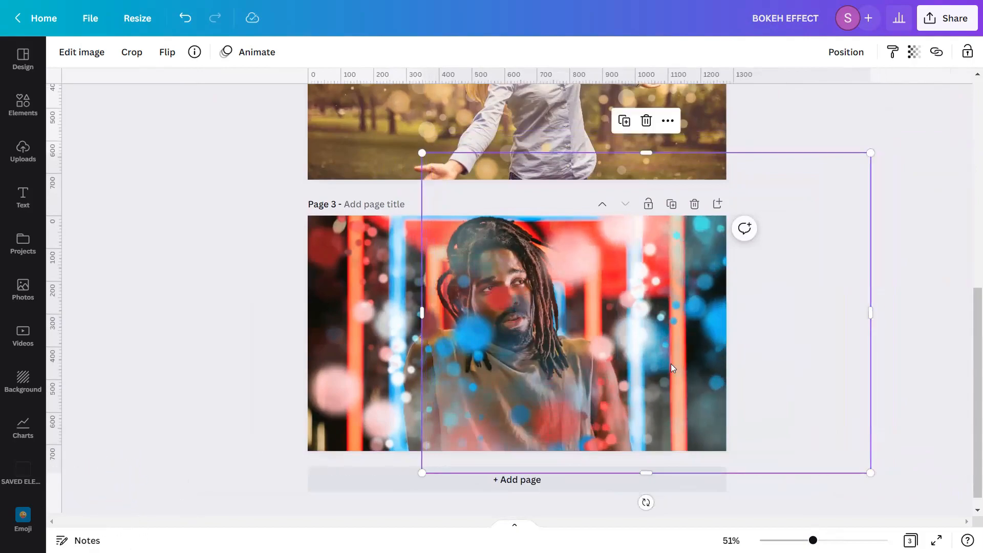
# Select both bokeh graphics and send them backward behind the cutout portrait
pyautogui.keyDown('shift'); pyautogui.click(395, 359); pyautogui.keyUp('shift')
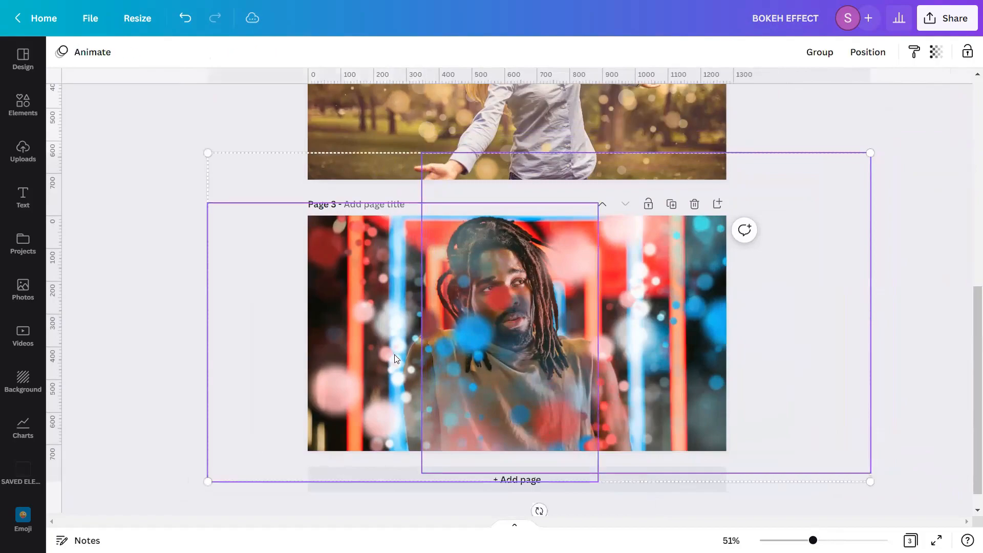
pyautogui.click(872, 54)
pyautogui.click(834, 90)
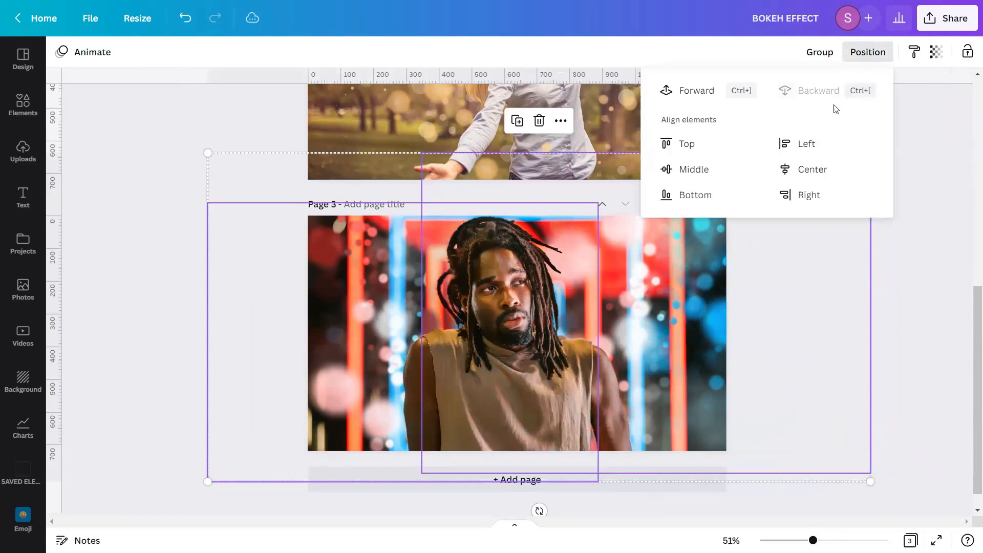
pyautogui.click(897, 366)
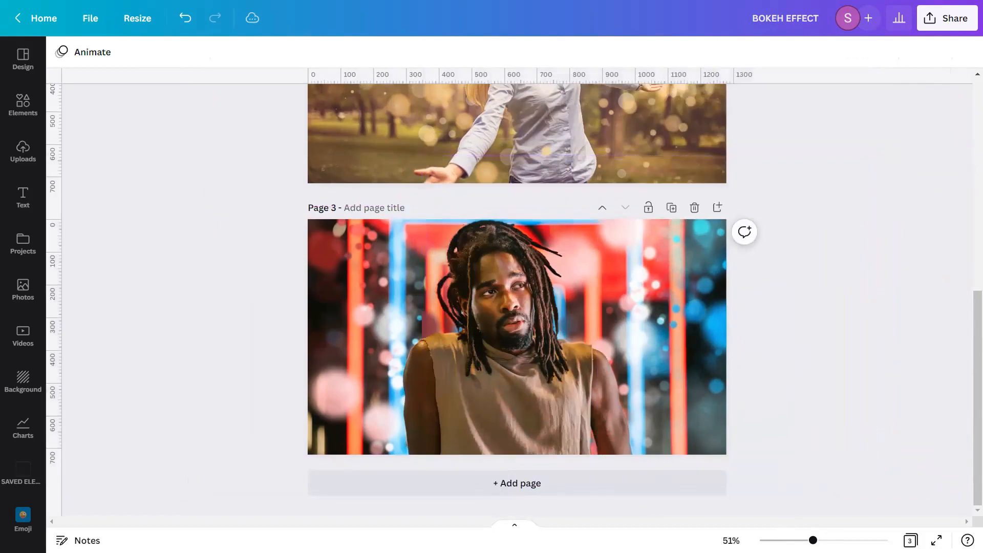
# Select the right bokeh graphic and set its Warmth adjustment to -100
pyautogui.moveTo(813, 540); pyautogui.dragTo(819, 541)
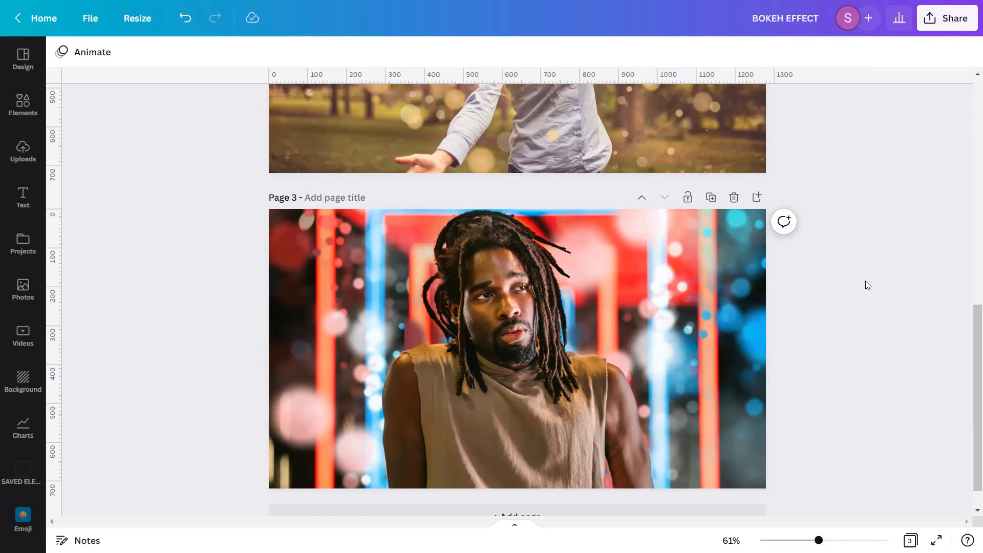
pyautogui.moveTo(865, 226); pyautogui.dragTo(733, 423)
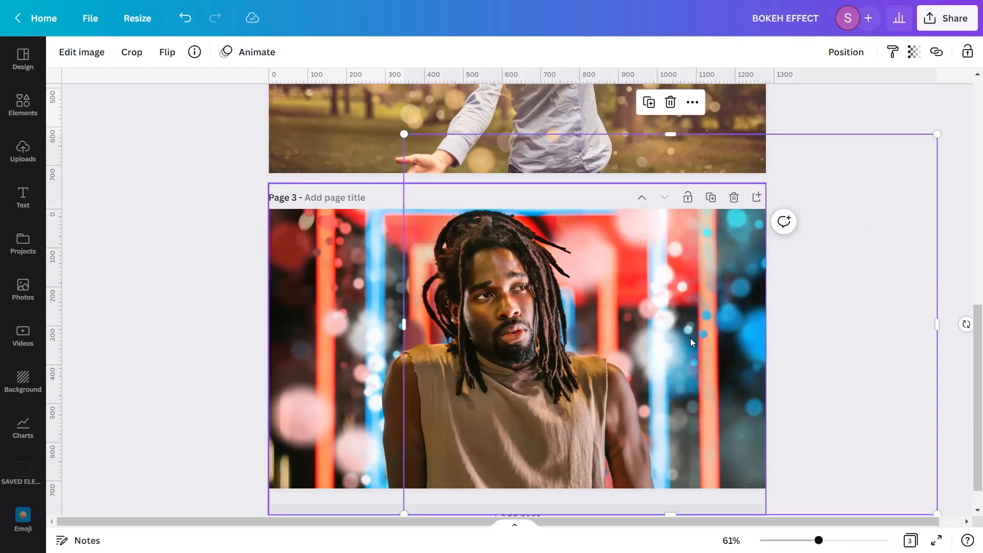
pyautogui.click(97, 52)
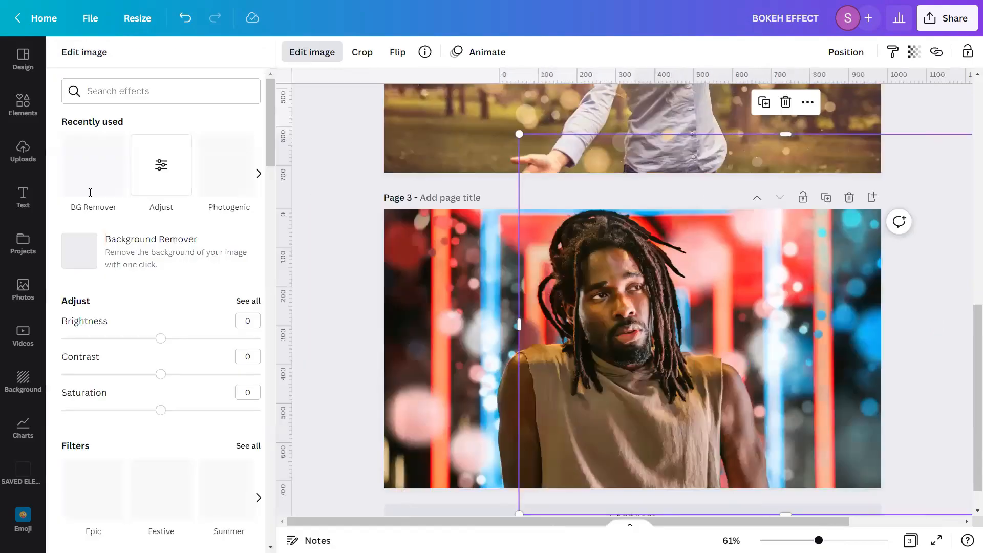
pyautogui.click(259, 302)
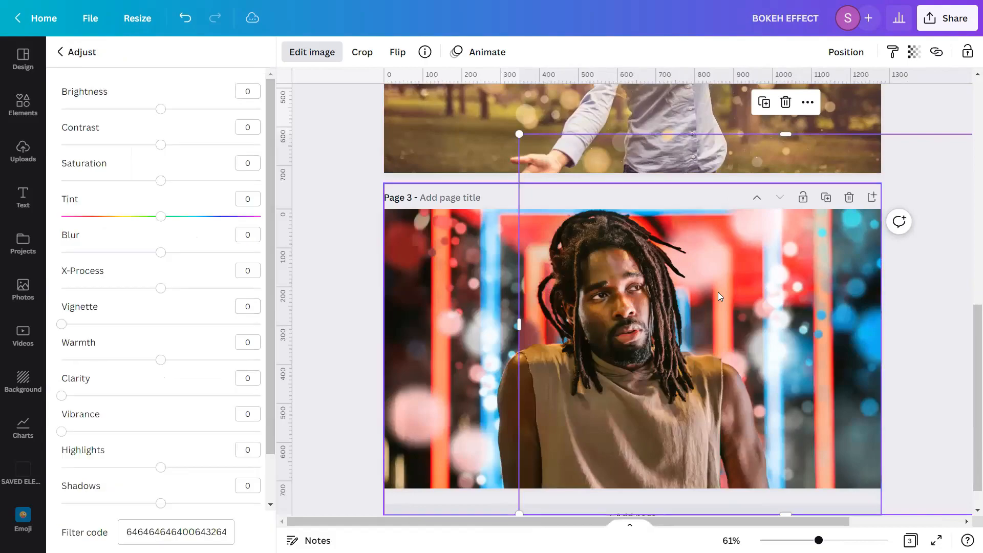
pyautogui.scroll(-1, 197, 362)
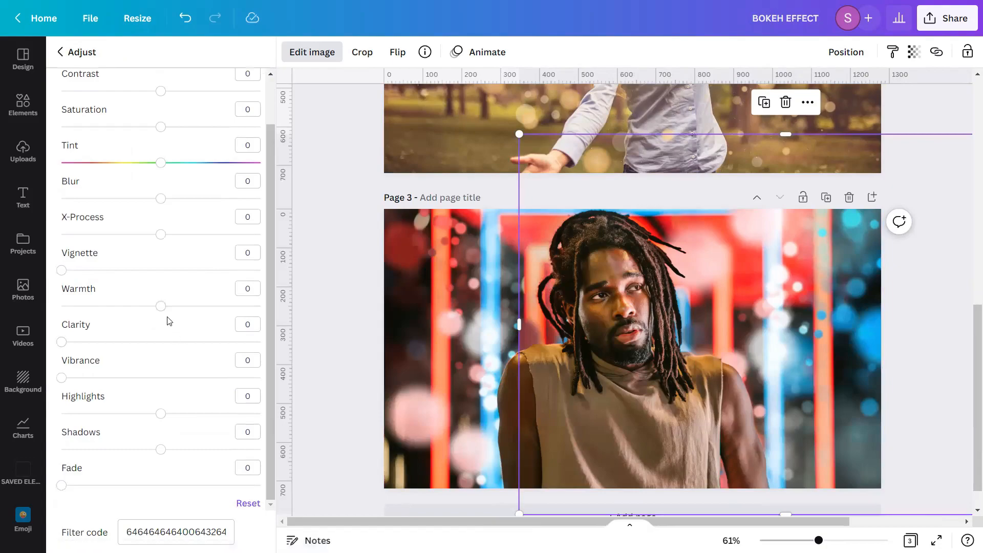
pyautogui.moveTo(160, 307); pyautogui.dragTo(27, 308)
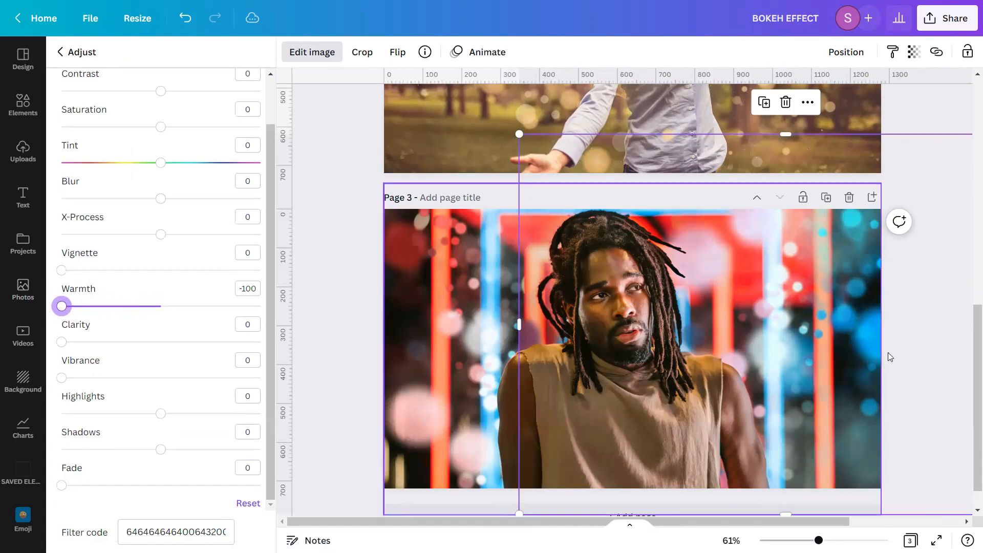
# Select the left bokeh graphic and set its Warmth adjustment to 100
pyautogui.click(341, 308)
pyautogui.moveTo(175, 279); pyautogui.dragTo(345, 337)
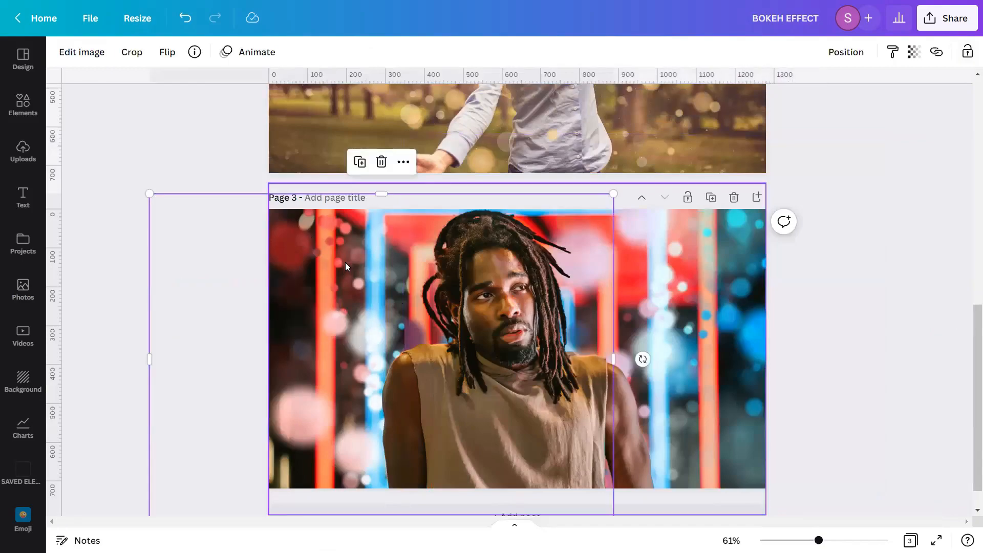
pyautogui.click(82, 52)
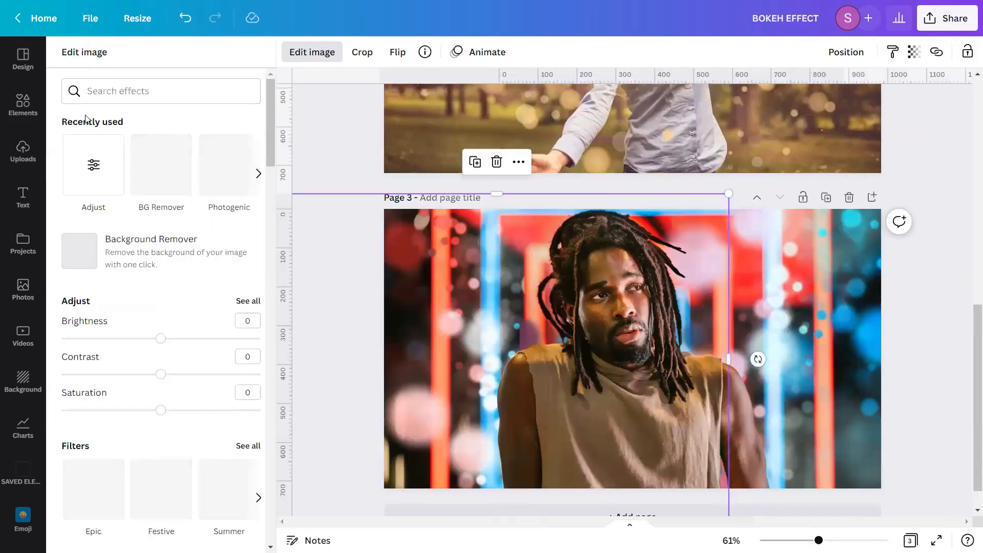
pyautogui.click(246, 303)
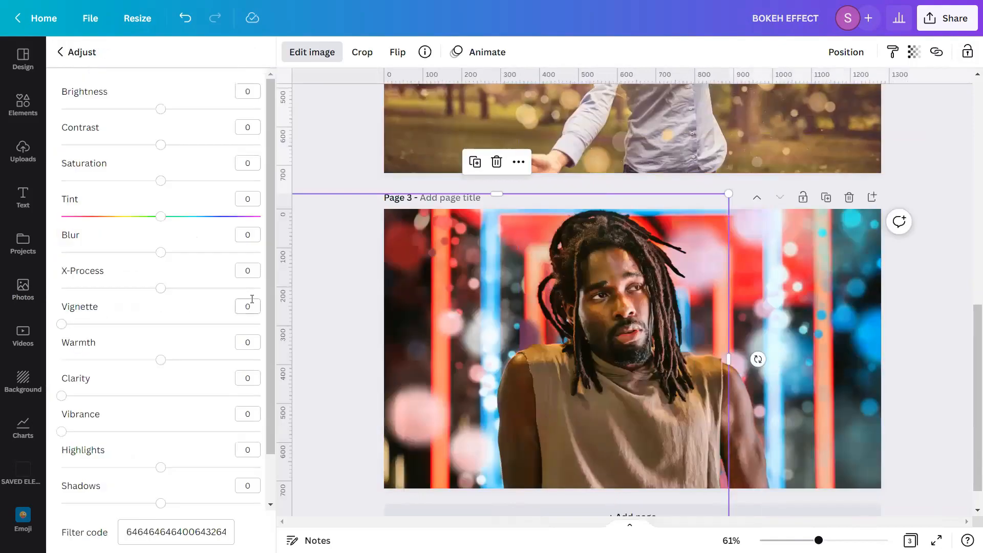
pyautogui.click(156, 364)
pyautogui.moveTo(158, 365); pyautogui.dragTo(423, 370)
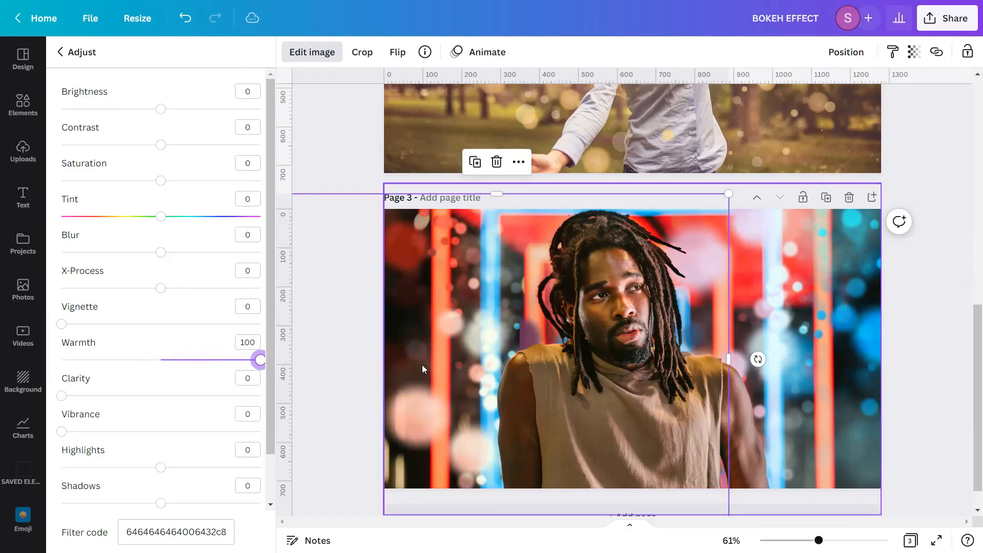
# Zoom in to 87% and review the finished pages 2 and 3 of the design
pyautogui.click(333, 170)
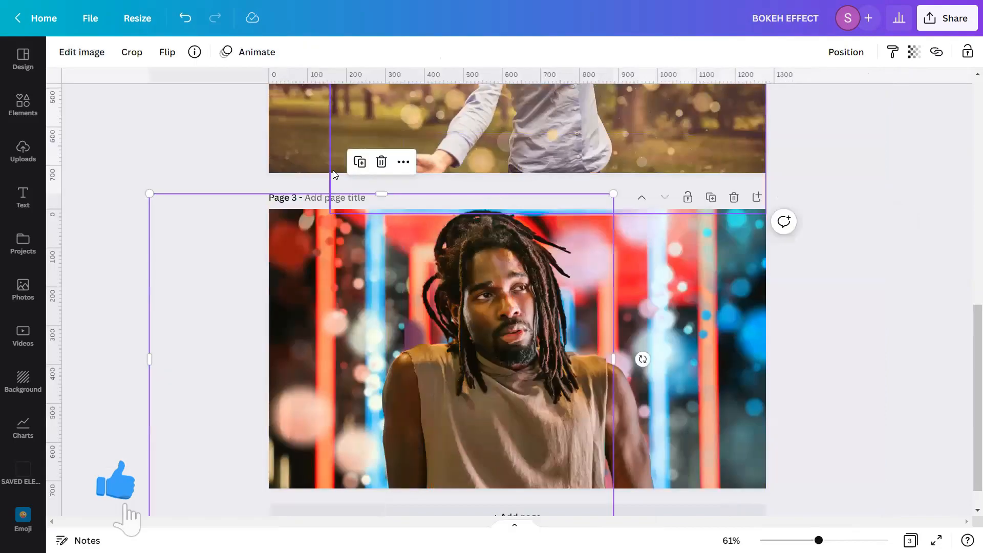
pyautogui.scroll(-1, 873, 235)
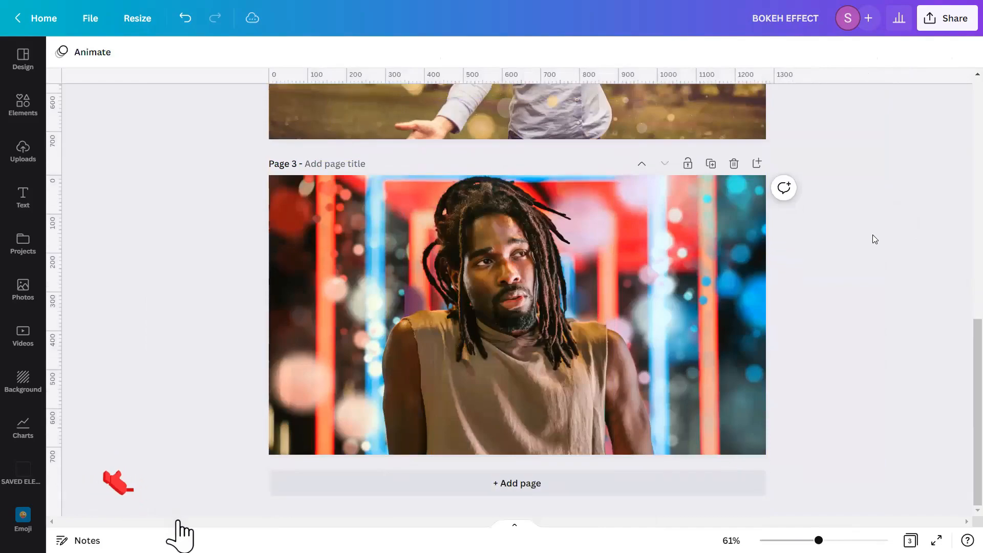
pyautogui.moveTo(819, 540); pyautogui.dragTo(831, 541)
pyautogui.scroll(-1, 969, 396)
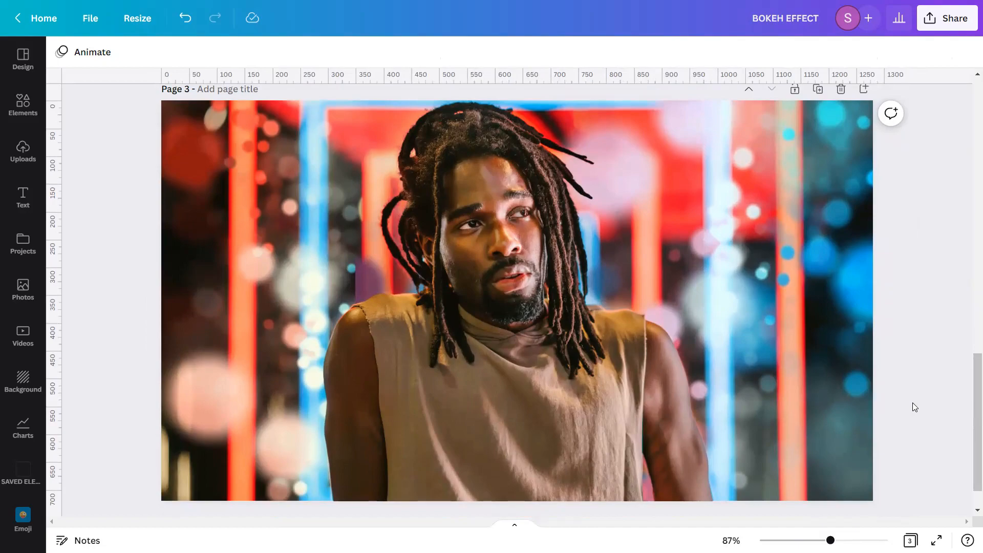
pyautogui.scroll(5, 913, 402)
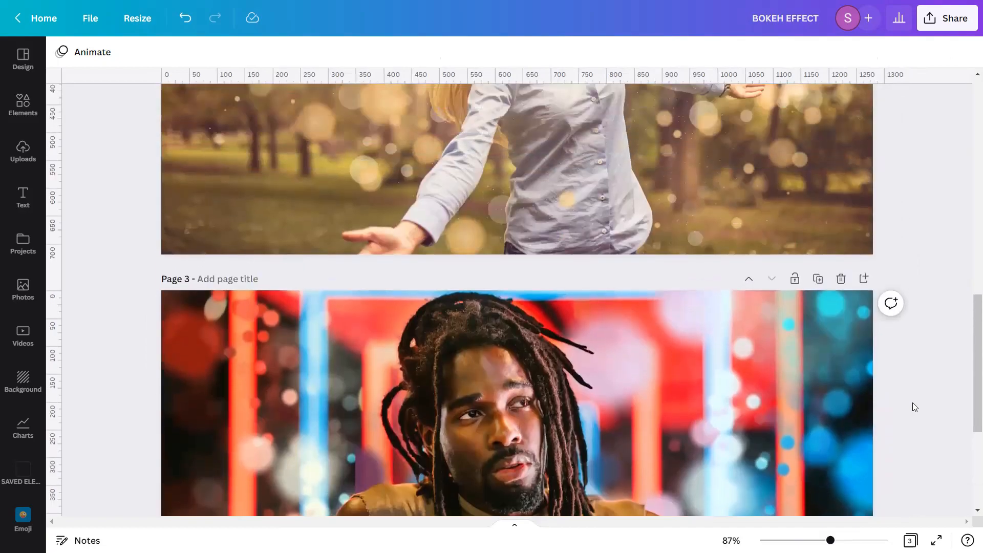
pyautogui.scroll(4, 913, 403)
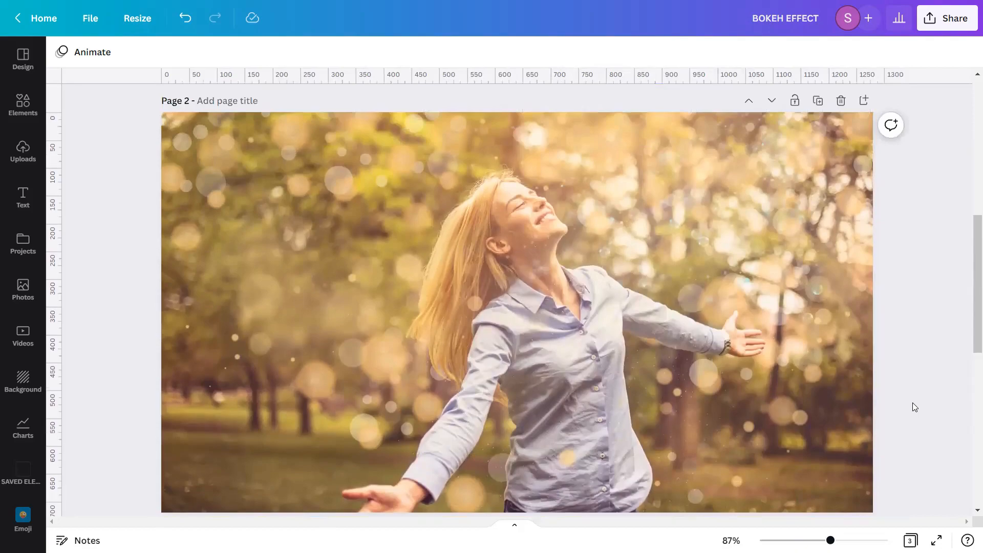
pyautogui.moveTo(969, 321); pyautogui.dragTo(970, 328)
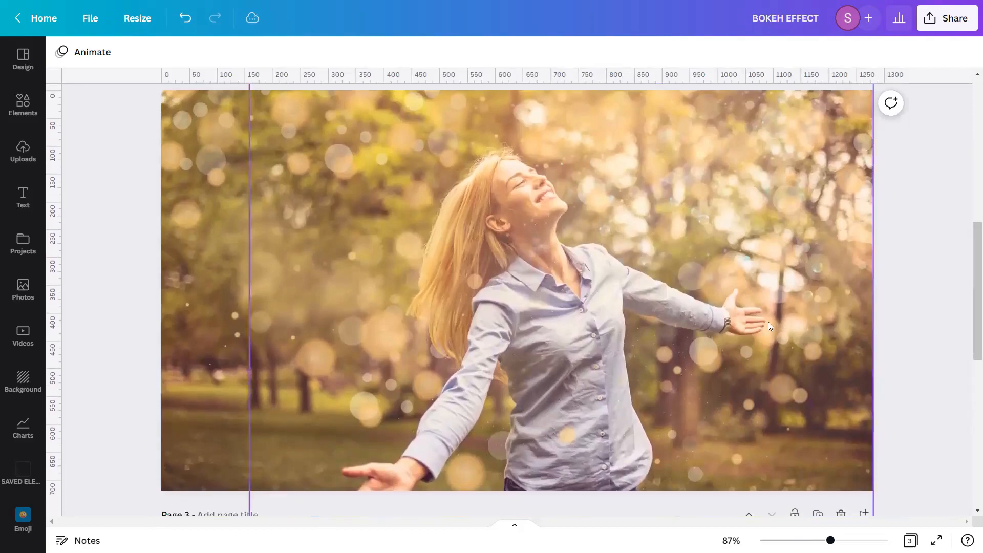
# Present the design full screen and advance to the next page
pyautogui.click(869, 451)
pyautogui.click(937, 541)
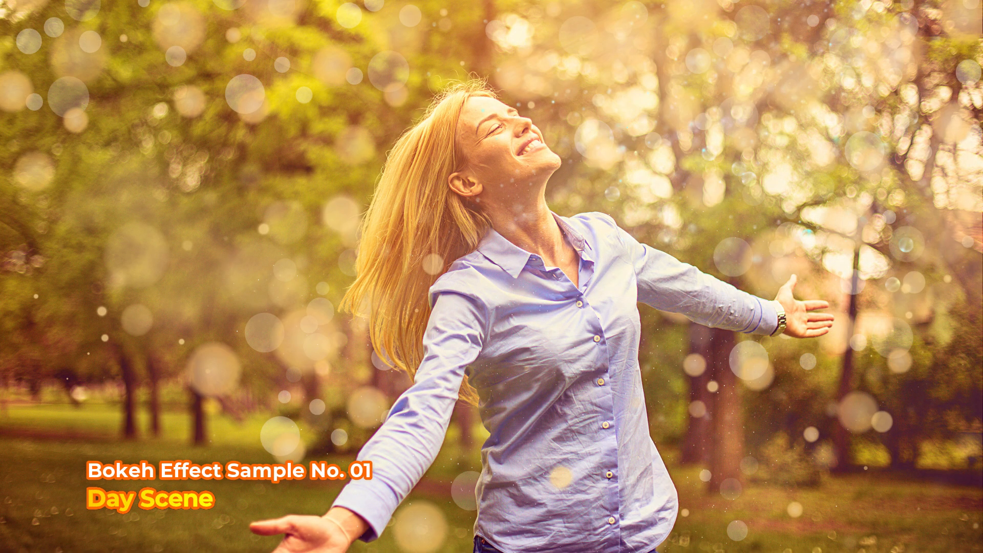
pyautogui.press('Right')
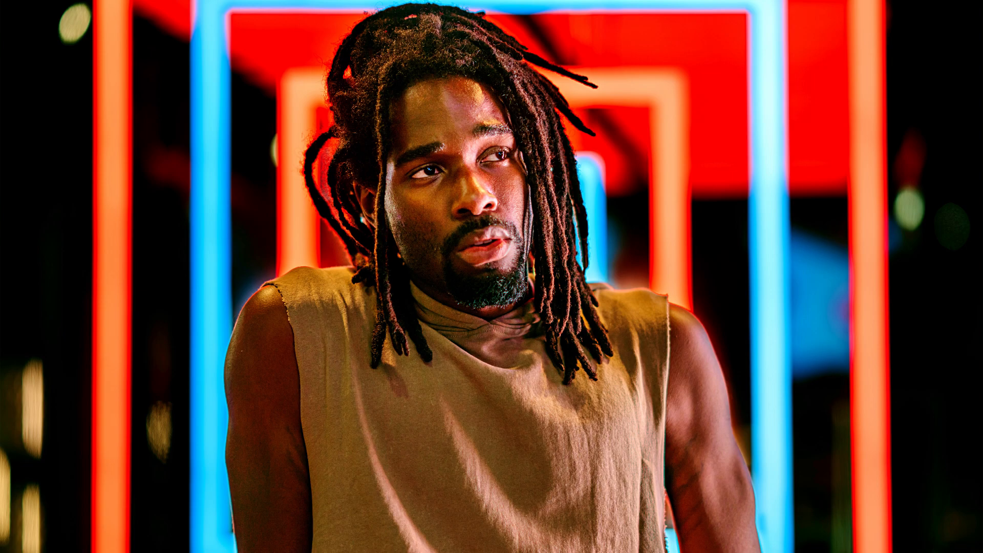